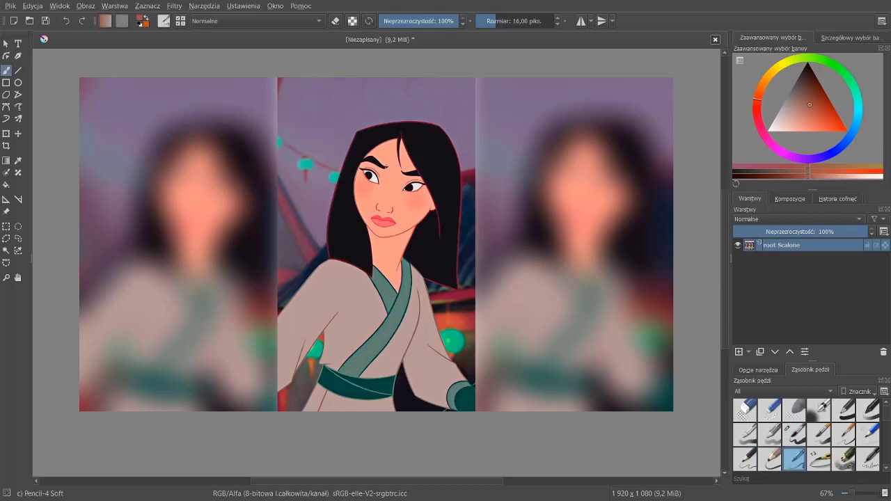
Add a new layer and set a dark soft pencil to 61% opacity for eyeshadow
{"action": "scroll", "coordinate": [400, 177], "scroll_direction": "up", "scroll_amount": 2}
{"action": "scroll", "coordinate": [418, 188], "scroll_direction": "up", "scroll_amount": 2}
{"action": "key", "text": "Insert"}
{"action": "scroll", "coordinate": [433, 199], "scroll_direction": "up", "scroll_amount": 2}
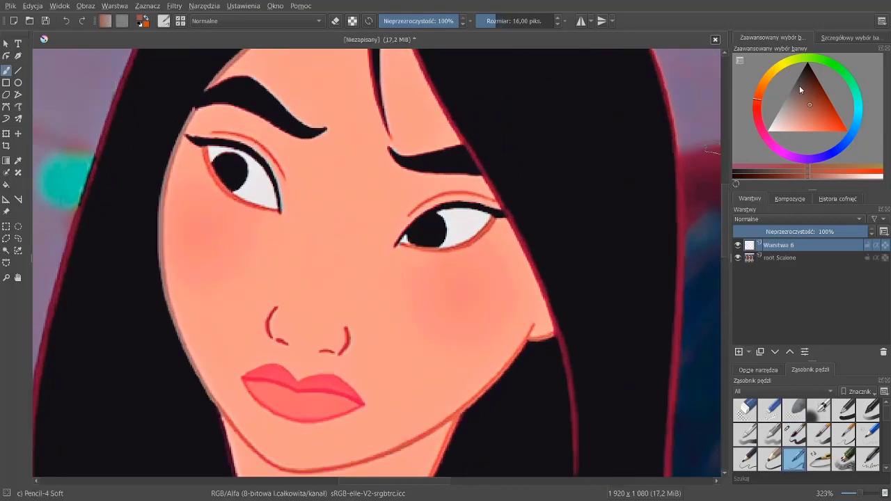
{"action": "left_click", "coordinate": [798, 75]}
{"action": "left_click", "coordinate": [428, 21]}
{"action": "left_click", "coordinate": [494, 21]}
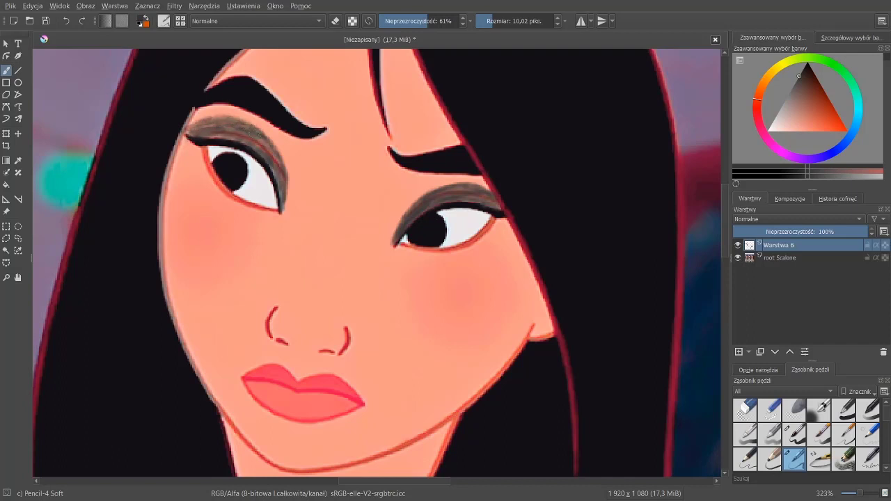
Darken the shadow across both upper eyelids with near-black strokes
{"action": "key", "text": "k"}
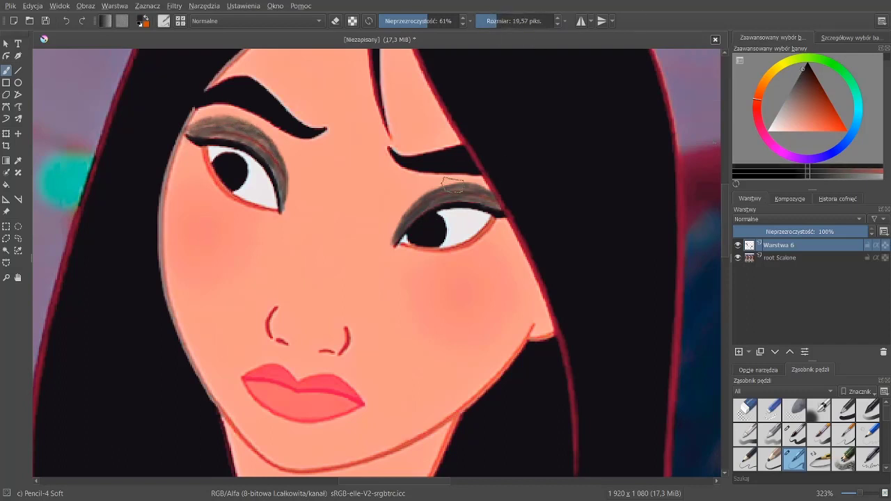
{"action": "mouse_move", "coordinate": [453, 184]}
{"action": "left_mouse_down"}
{"action": "mouse_move", "coordinate": [487, 199]}
{"action": "mouse_move", "coordinate": [473, 186]}
{"action": "mouse_move", "coordinate": [428, 192]}
{"action": "left_mouse_up"}
{"action": "left_click_drag", "start_coordinate": [286, 140], "coordinate": [206, 124]}
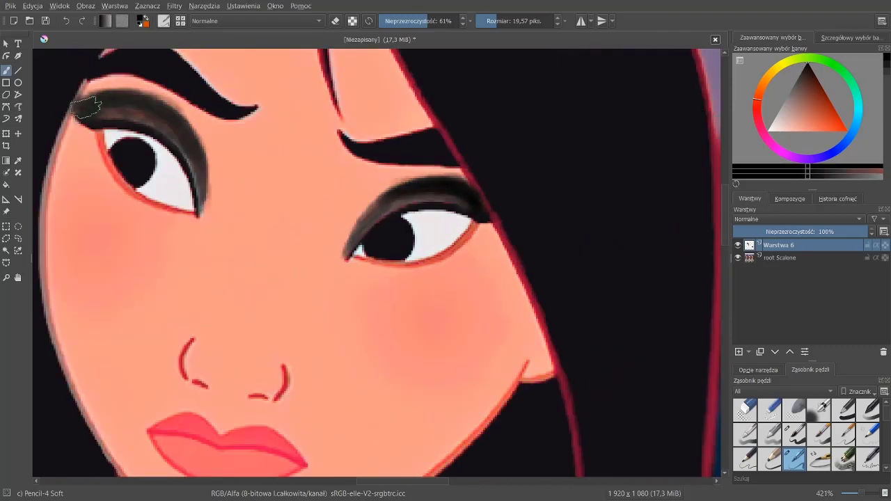
{"action": "left_click_drag", "start_coordinate": [85, 108], "coordinate": [160, 115]}
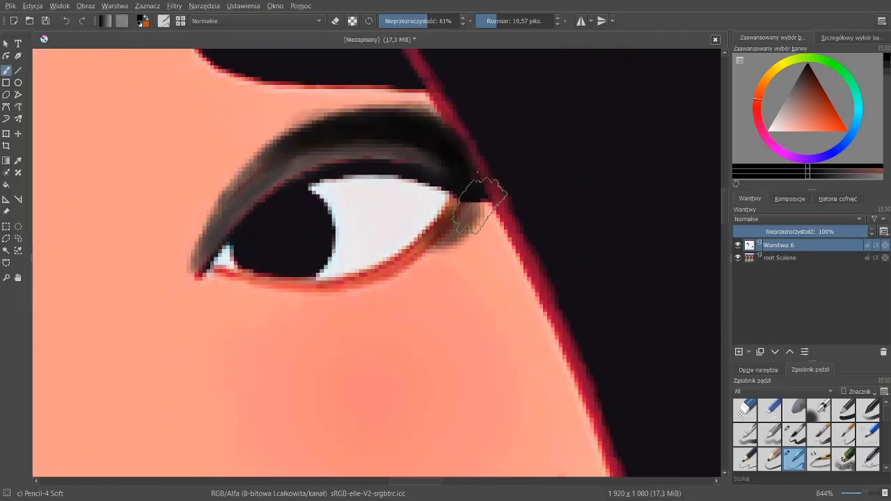
Line both lower lids and the left eye's inner lash line in dark shadow
{"action": "mouse_move", "coordinate": [477, 188]}
{"action": "left_mouse_down"}
{"action": "mouse_move", "coordinate": [416, 274]}
{"action": "mouse_move", "coordinate": [487, 199]}
{"action": "left_mouse_up"}
{"action": "mouse_move", "coordinate": [355, 174]}
{"action": "left_mouse_down"}
{"action": "mouse_move", "coordinate": [406, 185]}
{"action": "mouse_move", "coordinate": [460, 169]}
{"action": "left_mouse_up"}
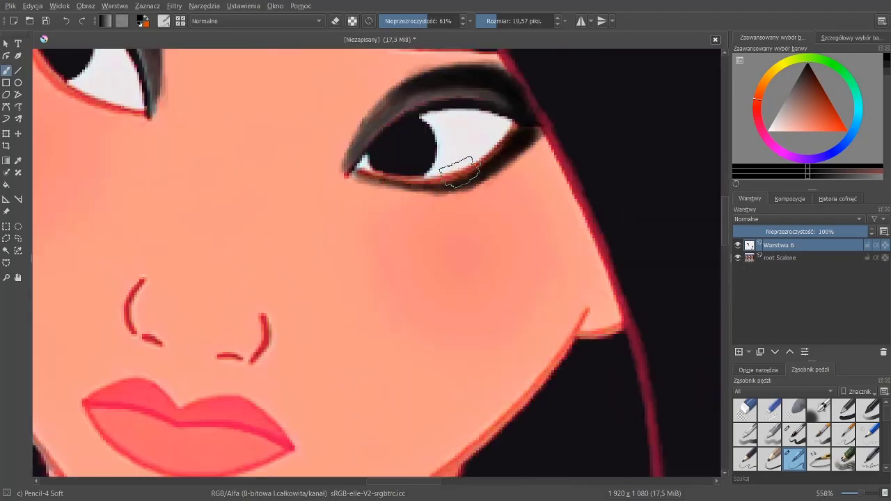
{"action": "mouse_move", "coordinate": [244, 167]}
{"action": "left_mouse_down"}
{"action": "mouse_move", "coordinate": [209, 98]}
{"action": "mouse_move", "coordinate": [286, 202]}
{"action": "mouse_move", "coordinate": [265, 160]}
{"action": "mouse_move", "coordinate": [357, 234]}
{"action": "mouse_move", "coordinate": [321, 227]}
{"action": "left_mouse_up"}
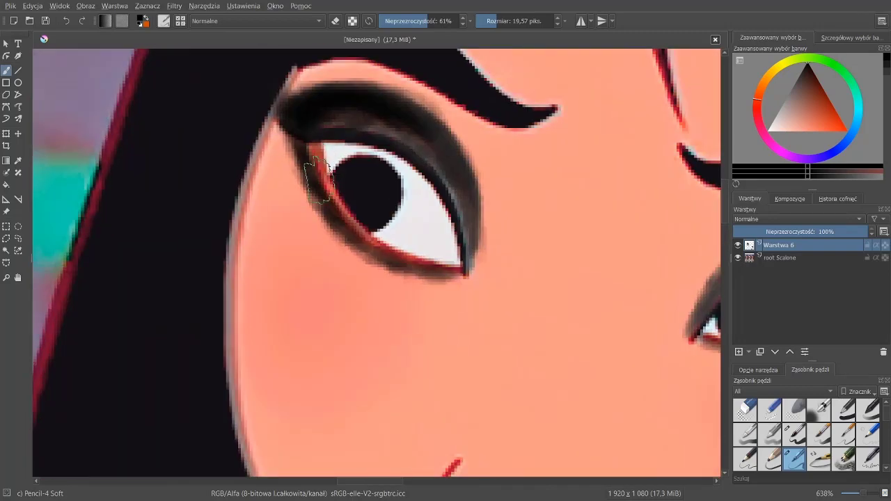
{"action": "mouse_move", "coordinate": [306, 145]}
{"action": "left_mouse_down"}
{"action": "mouse_move", "coordinate": [324, 198]}
{"action": "mouse_move", "coordinate": [401, 259]}
{"action": "mouse_move", "coordinate": [462, 273]}
{"action": "mouse_move", "coordinate": [451, 237]}
{"action": "mouse_move", "coordinate": [452, 279]}
{"action": "left_mouse_up"}
Zoom in and darken the other eye's inner corner
{"action": "scroll", "coordinate": [462, 273], "scroll_direction": "down", "scroll_amount": 5}
{"action": "scroll", "coordinate": [462, 272], "scroll_direction": "up", "scroll_amount": 5}
{"action": "scroll", "coordinate": [452, 278], "scroll_direction": "down", "scroll_amount": 5}
{"action": "scroll", "coordinate": [533, 254], "scroll_direction": "up", "scroll_amount": 5}
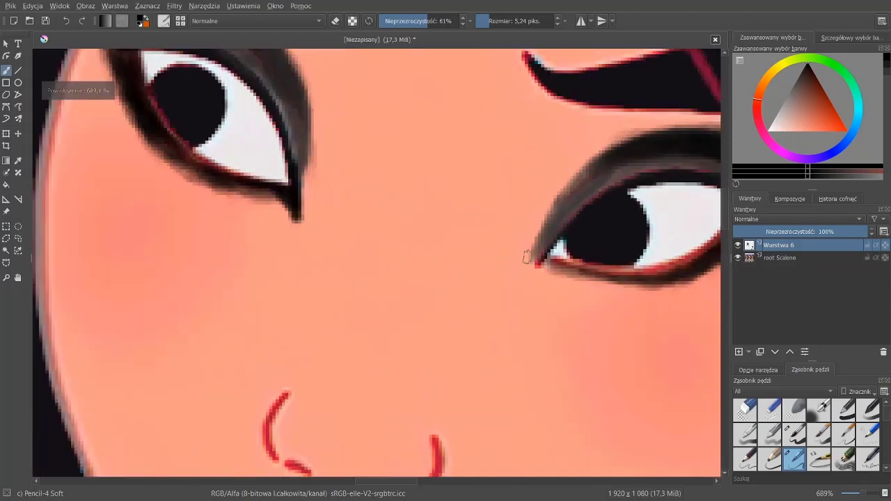
{"action": "left_click_drag", "start_coordinate": [533, 255], "coordinate": [536, 266]}
{"action": "scroll", "coordinate": [557, 266], "scroll_direction": "down", "scroll_amount": 5}
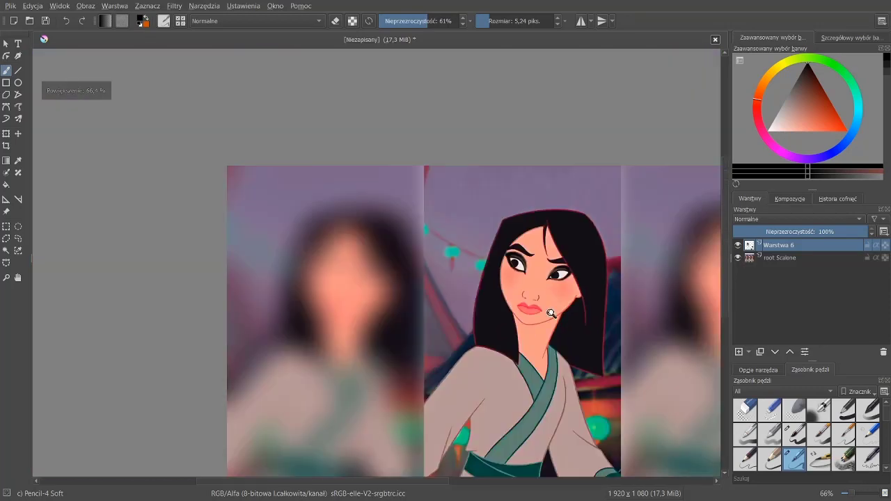
{"action": "scroll", "coordinate": [668, 211], "scroll_direction": "up", "scroll_amount": 3}
{"action": "scroll", "coordinate": [645, 119], "scroll_direction": "up", "scroll_amount": 2}
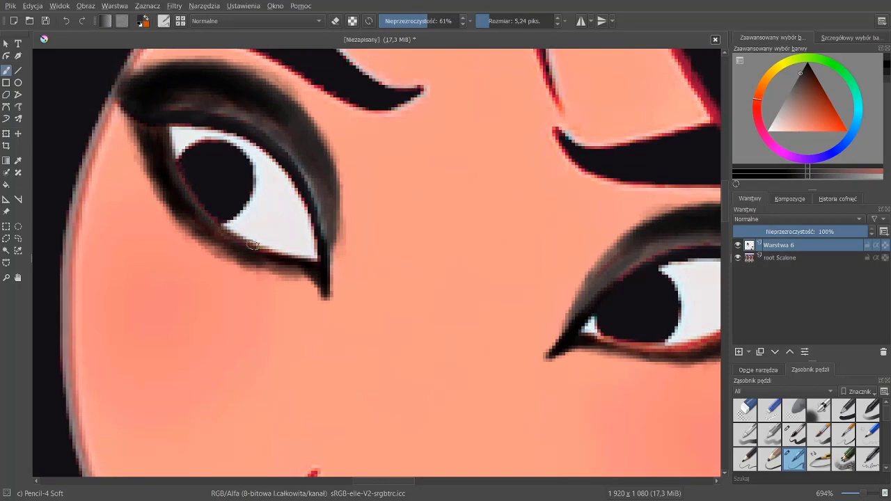
{"action": "scroll", "coordinate": [252, 245], "scroll_direction": "down", "scroll_amount": 5}
{"action": "scroll", "coordinate": [376, 278], "scroll_direction": "up", "scroll_amount": 4}
{"action": "scroll", "coordinate": [376, 278], "scroll_direction": "down", "scroll_amount": 4}
{"action": "scroll", "coordinate": [374, 304], "scroll_direction": "up", "scroll_amount": 4}
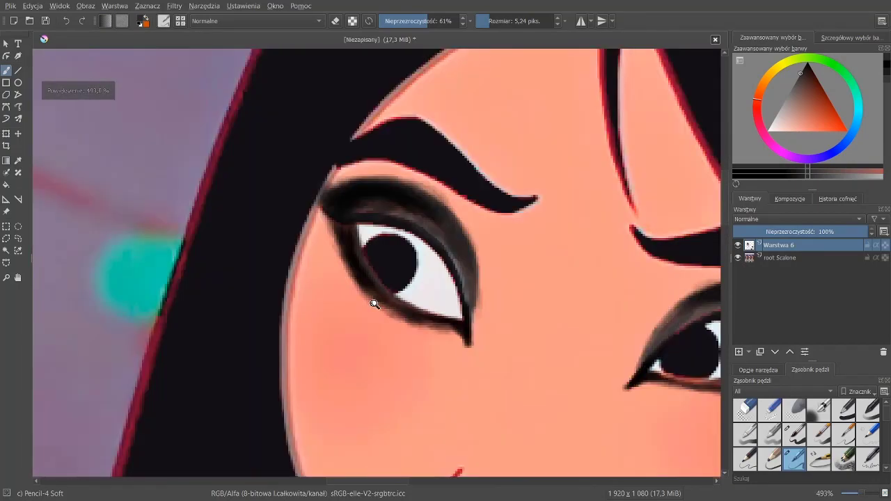
{"action": "scroll", "coordinate": [374, 304], "scroll_direction": "up", "scroll_amount": 4}
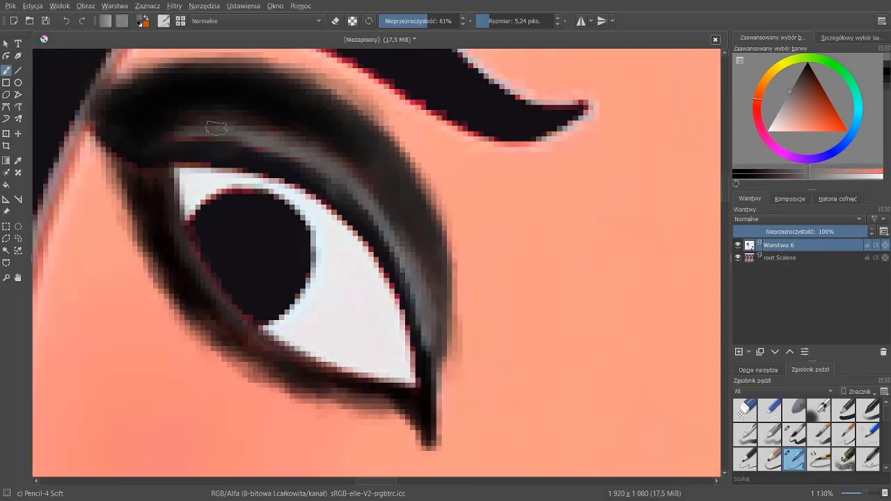
{"action": "scroll", "coordinate": [216, 128], "scroll_direction": "down", "scroll_amount": 5}
{"action": "scroll", "coordinate": [435, 175], "scroll_direction": "up", "scroll_amount": 3}
Switch the painting colour to a mid grey for a lighter lid band
{"action": "left_click_drag", "start_coordinate": [791, 127], "coordinate": [780, 107]}
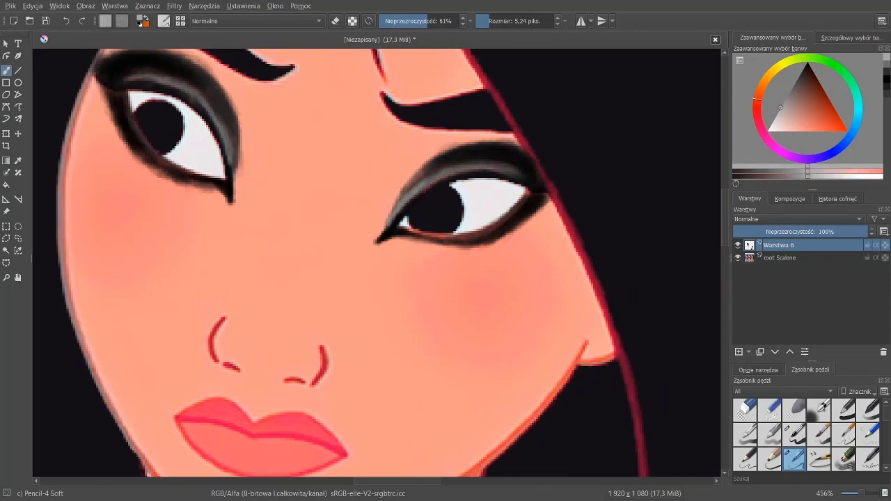
{"action": "scroll", "coordinate": [234, 191], "scroll_direction": "down", "scroll_amount": 10}
{"action": "scroll", "coordinate": [235, 191], "scroll_direction": "up", "scroll_amount": 12}
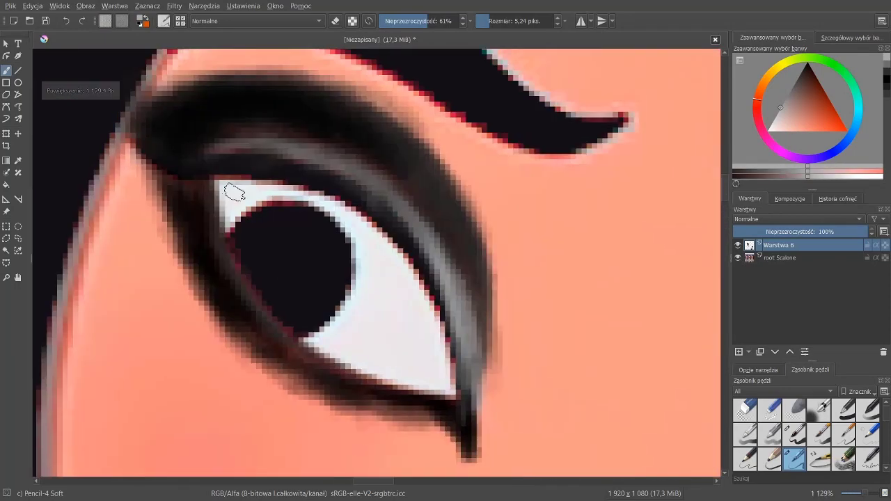
{"action": "scroll", "coordinate": [205, 191], "scroll_direction": "down", "scroll_amount": 12}
{"action": "scroll", "coordinate": [376, 328], "scroll_direction": "up", "scroll_amount": 12}
Paint black strokes at the pupil's edge and raise brush opacity to 70%
{"action": "scroll", "coordinate": [308, 199], "scroll_direction": "up", "scroll_amount": 3}
{"action": "left_click", "coordinate": [309, 199], "text": "ctrl"}
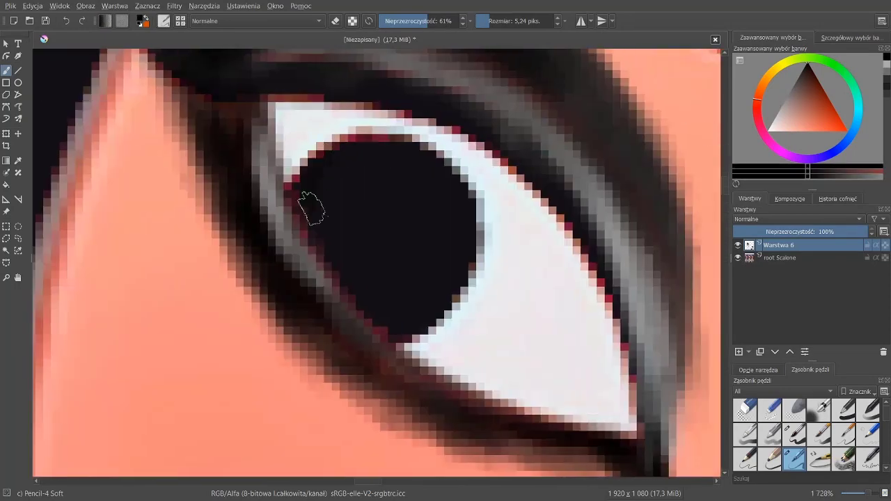
{"action": "left_click_drag", "start_coordinate": [309, 199], "coordinate": [328, 201]}
{"action": "left_click_drag", "start_coordinate": [432, 20], "coordinate": [440, 20]}
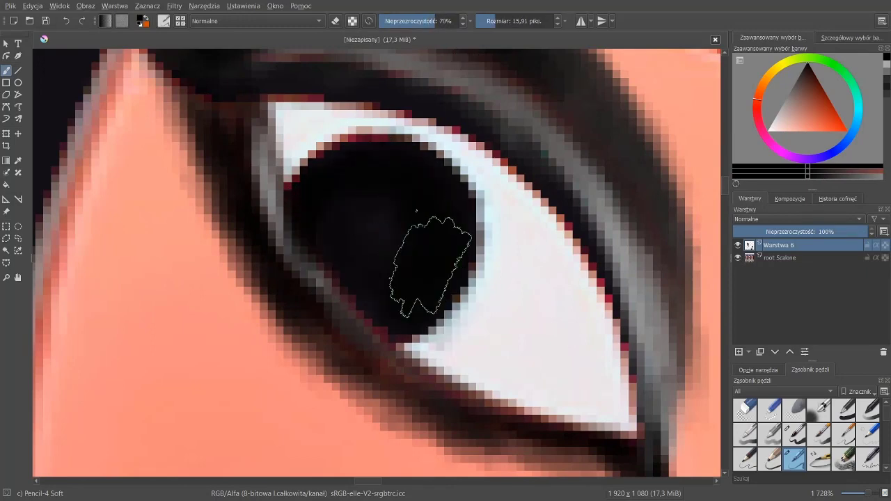
Paint grey texture and darker shading into both pupils
{"action": "scroll", "coordinate": [417, 209], "scroll_direction": "down", "scroll_amount": 2}
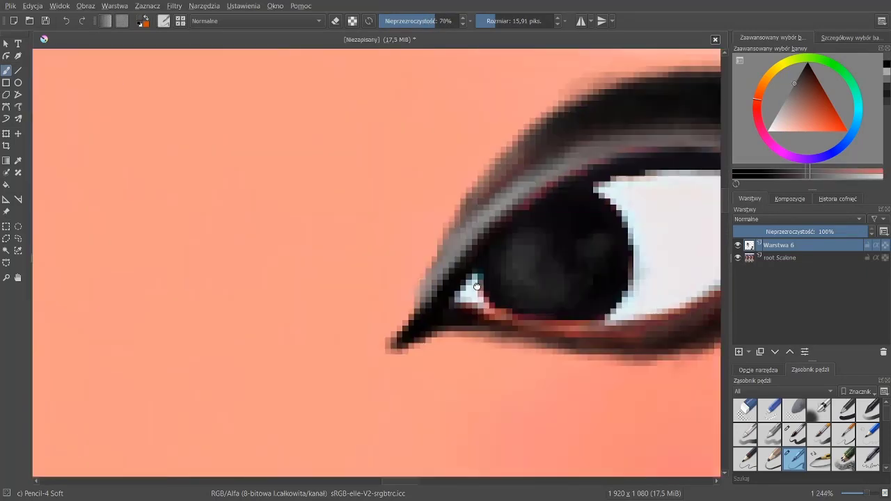
{"action": "scroll", "coordinate": [423, 239], "scroll_direction": "down", "scroll_amount": 2}
{"action": "scroll", "coordinate": [379, 275], "scroll_direction": "down", "scroll_amount": 3}
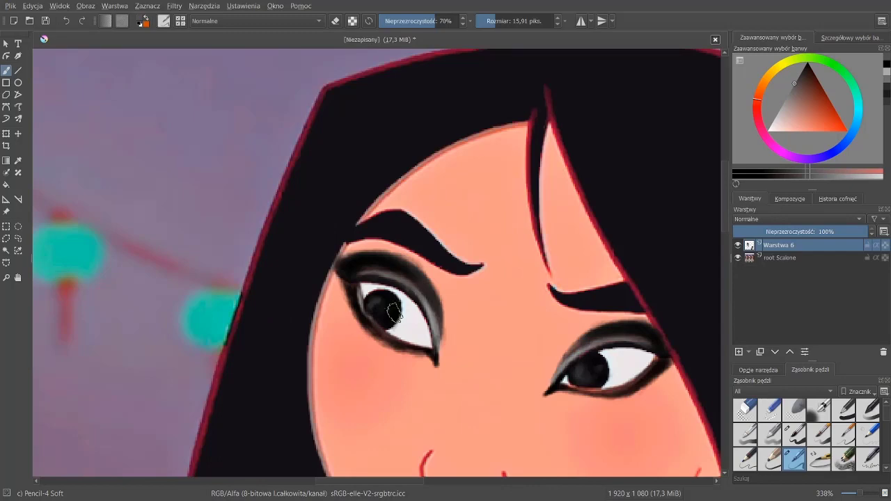
{"action": "scroll", "coordinate": [369, 303], "scroll_direction": "down", "scroll_amount": 5}
{"action": "scroll", "coordinate": [477, 199], "scroll_direction": "up", "scroll_amount": 5}
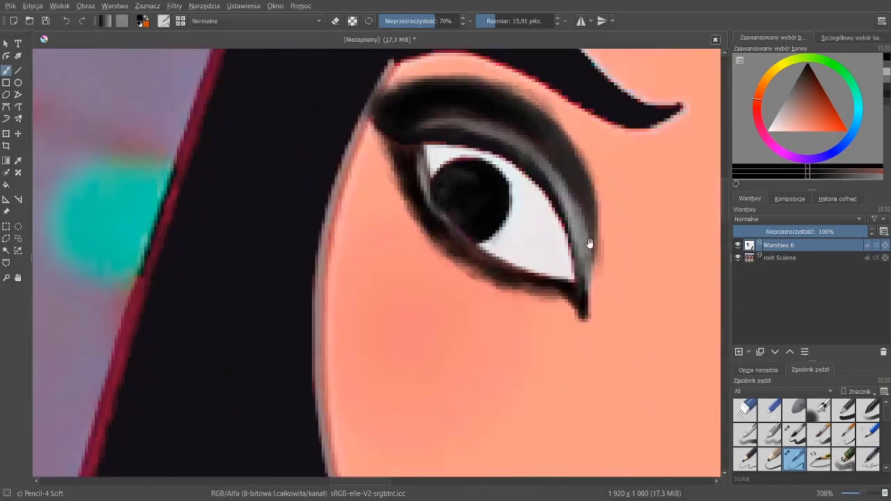
{"action": "scroll", "coordinate": [589, 243], "scroll_direction": "up", "scroll_amount": 1}
{"action": "scroll", "coordinate": [575, 271], "scroll_direction": "down", "scroll_amount": 5}
{"action": "scroll", "coordinate": [480, 306], "scroll_direction": "up", "scroll_amount": 5}
{"action": "mouse_move", "coordinate": [487, 271]}
{"action": "left_mouse_down"}
{"action": "mouse_move", "coordinate": [536, 278]}
{"action": "mouse_move", "coordinate": [522, 313]}
{"action": "left_mouse_up"}
{"action": "scroll", "coordinate": [584, 308], "scroll_direction": "down", "scroll_amount": 5}
{"action": "scroll", "coordinate": [480, 230], "scroll_direction": "up", "scroll_amount": 5}
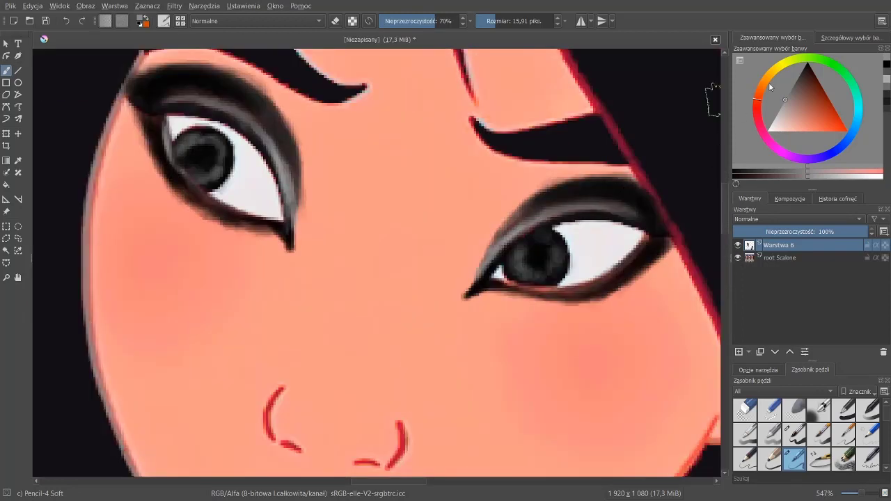
{"action": "left_click_drag", "start_coordinate": [188, 152], "coordinate": [219, 147]}
{"action": "left_click_drag", "start_coordinate": [527, 256], "coordinate": [540, 261]}
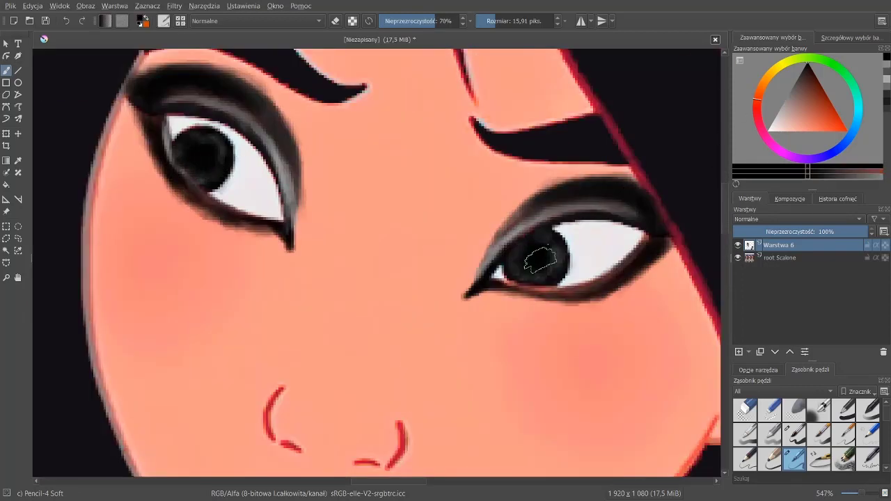
Add a small light highlight dot to the pupil
{"action": "scroll", "coordinate": [534, 277], "scroll_direction": "down", "scroll_amount": 5}
{"action": "scroll", "coordinate": [505, 342], "scroll_direction": "up", "scroll_amount": 3}
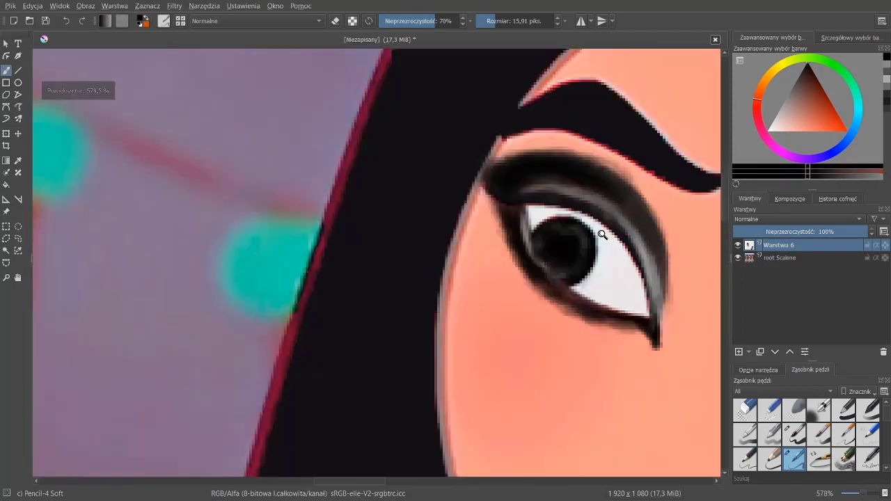
{"action": "scroll", "coordinate": [601, 233], "scroll_direction": "up", "scroll_amount": 3}
{"action": "scroll", "coordinate": [521, 239], "scroll_direction": "down", "scroll_amount": 4}
{"action": "scroll", "coordinate": [529, 359], "scroll_direction": "down", "scroll_amount": 5}
{"action": "scroll", "coordinate": [478, 248], "scroll_direction": "up", "scroll_amount": 5}
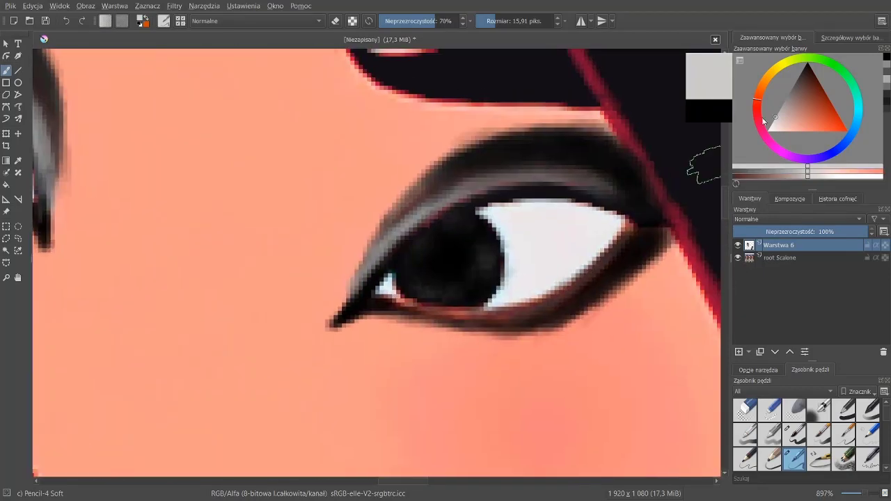
{"action": "left_click", "coordinate": [477, 219]}
{"action": "scroll", "coordinate": [463, 317], "scroll_direction": "down", "scroll_amount": 5}
{"action": "scroll", "coordinate": [464, 317], "scroll_direction": "up", "scroll_amount": 5}
{"action": "scroll", "coordinate": [527, 285], "scroll_direction": "down", "scroll_amount": 3}
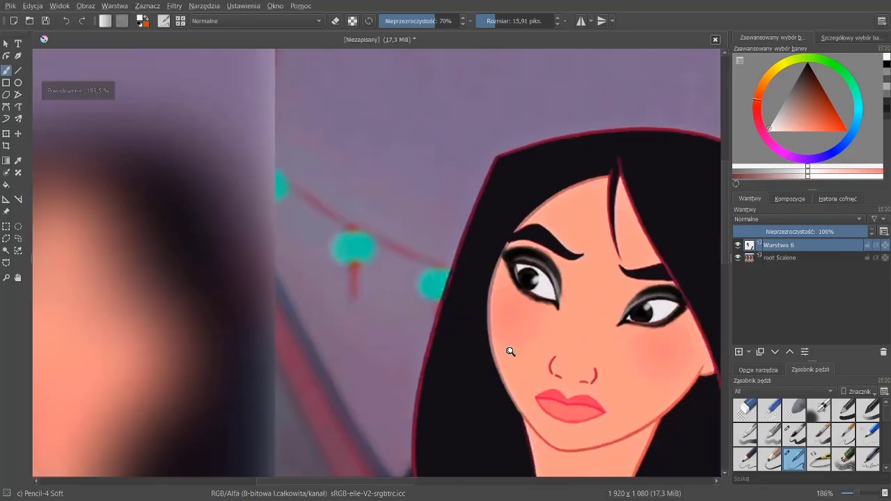
{"action": "scroll", "coordinate": [511, 352], "scroll_direction": "up", "scroll_amount": 5}
Shrink the brush to a fine tip and zoom in on the right eye
{"action": "key", "text": "bracketleft"}
{"action": "key", "text": "bracketleft"}
{"action": "key", "text": "bracketleft"}
{"action": "scroll", "coordinate": [362, 205], "scroll_direction": "down", "scroll_amount": 3}
{"action": "scroll", "coordinate": [362, 205], "scroll_direction": "down", "scroll_amount": 3}
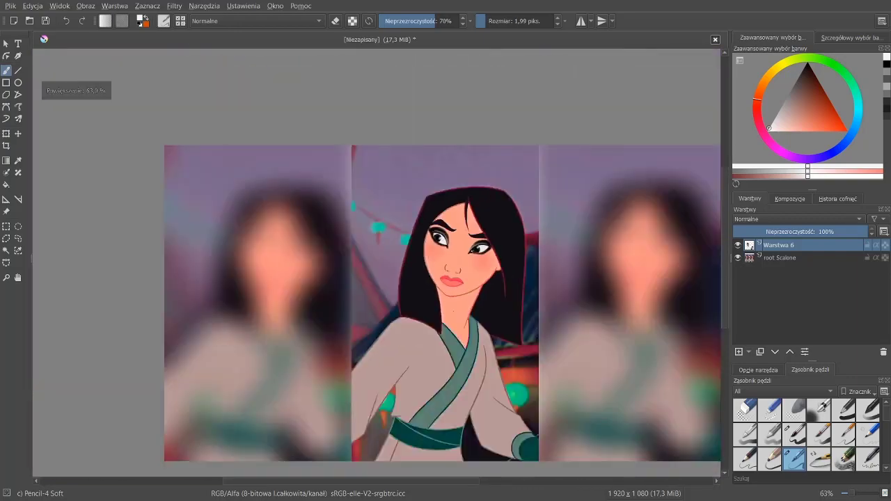
{"action": "scroll", "coordinate": [462, 243], "scroll_direction": "up", "scroll_amount": 3}
{"action": "scroll", "coordinate": [461, 242], "scroll_direction": "up", "scroll_amount": 3}
{"action": "scroll", "coordinate": [390, 376], "scroll_direction": "down", "scroll_amount": 3}
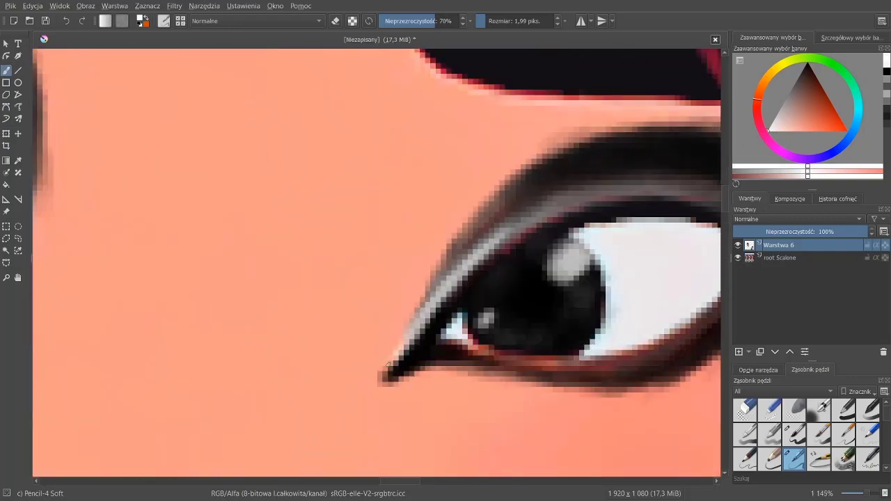
{"action": "scroll", "coordinate": [440, 338], "scroll_direction": "down", "scroll_amount": 3}
{"action": "scroll", "coordinate": [423, 268], "scroll_direction": "up", "scroll_amount": 5}
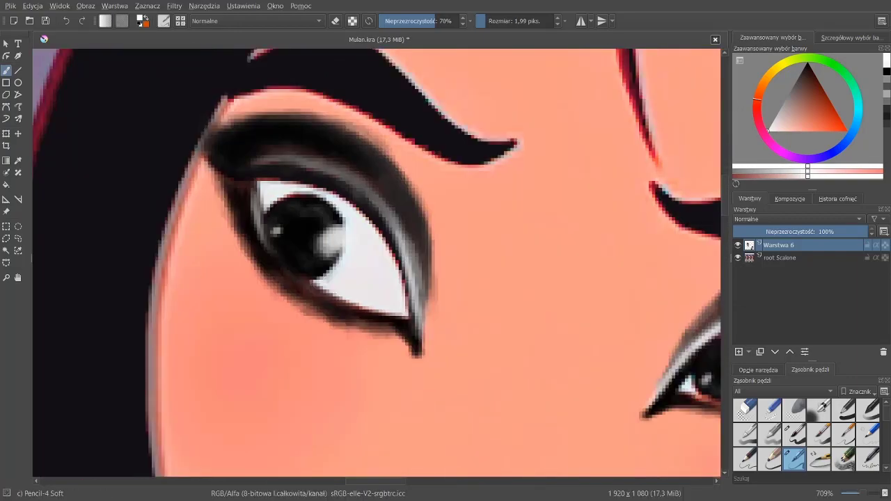
{"action": "scroll", "coordinate": [400, 250], "scroll_direction": "down", "scroll_amount": 3}
{"action": "scroll", "coordinate": [423, 274], "scroll_direction": "up", "scroll_amount": 2}
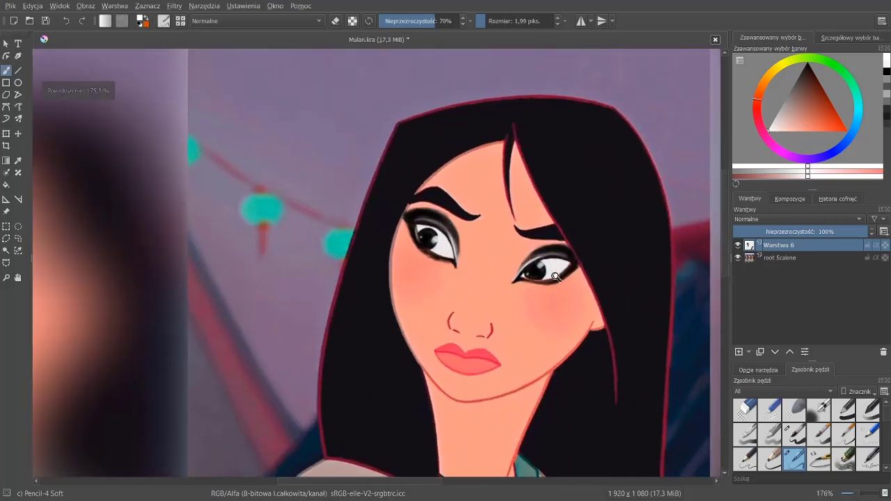
{"action": "scroll", "coordinate": [423, 273], "scroll_direction": "up", "scroll_amount": 3}
{"action": "scroll", "coordinate": [424, 273], "scroll_direction": "down", "scroll_amount": 1}
{"action": "scroll", "coordinate": [408, 265], "scroll_direction": "down", "scroll_amount": 3}
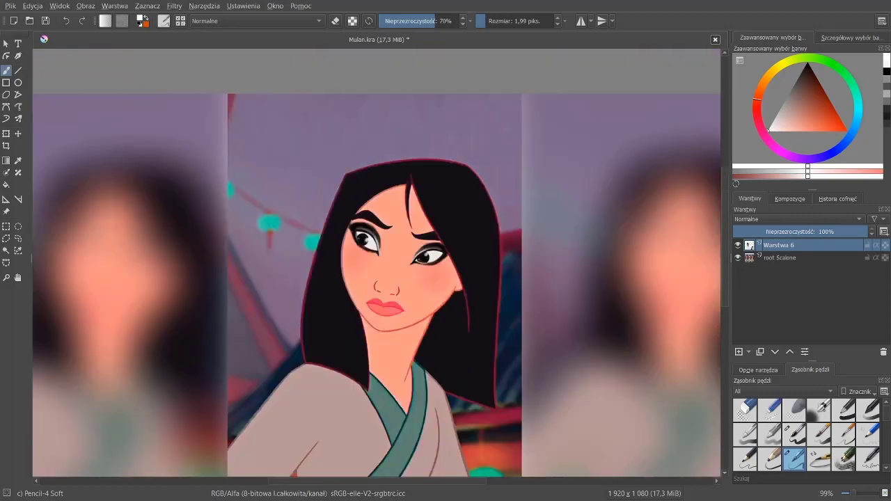
{"action": "scroll", "coordinate": [334, 188], "scroll_direction": "up", "scroll_amount": 5}
Paint a pale stroke along the lower edge of the right eye white
{"action": "left_click_drag", "start_coordinate": [300, 186], "coordinate": [369, 206]}
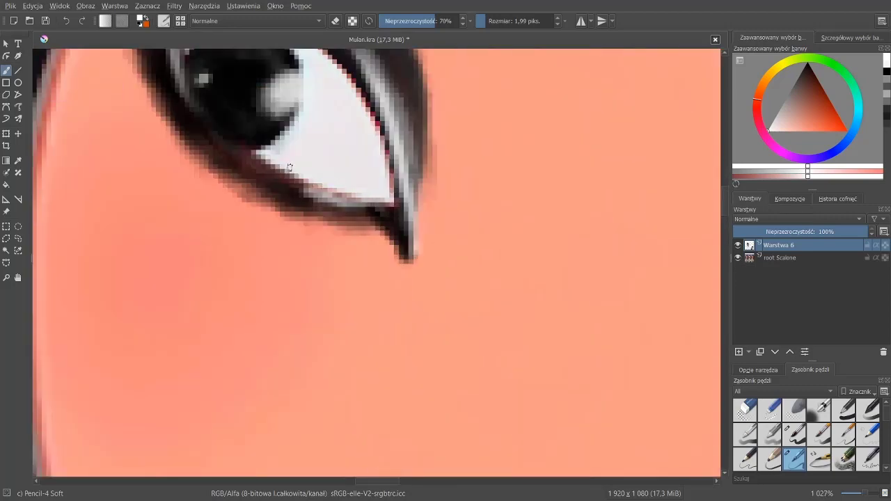
{"action": "scroll", "coordinate": [345, 221], "scroll_direction": "down", "scroll_amount": 3}
{"action": "scroll", "coordinate": [390, 225], "scroll_direction": "up", "scroll_amount": 3}
{"action": "scroll", "coordinate": [390, 225], "scroll_direction": "up", "scroll_amount": 3}
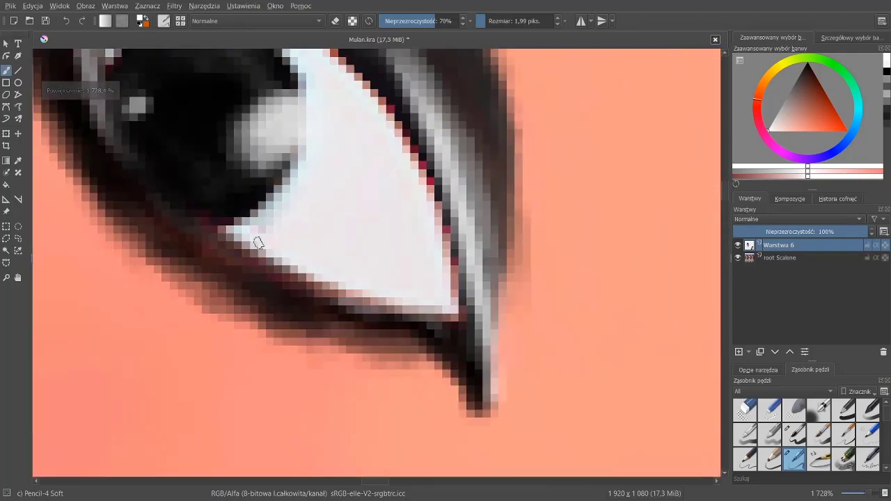
{"action": "scroll", "coordinate": [313, 299], "scroll_direction": "down", "scroll_amount": 2}
{"action": "scroll", "coordinate": [328, 278], "scroll_direction": "down", "scroll_amount": 3}
{"action": "scroll", "coordinate": [334, 264], "scroll_direction": "down", "scroll_amount": 1}
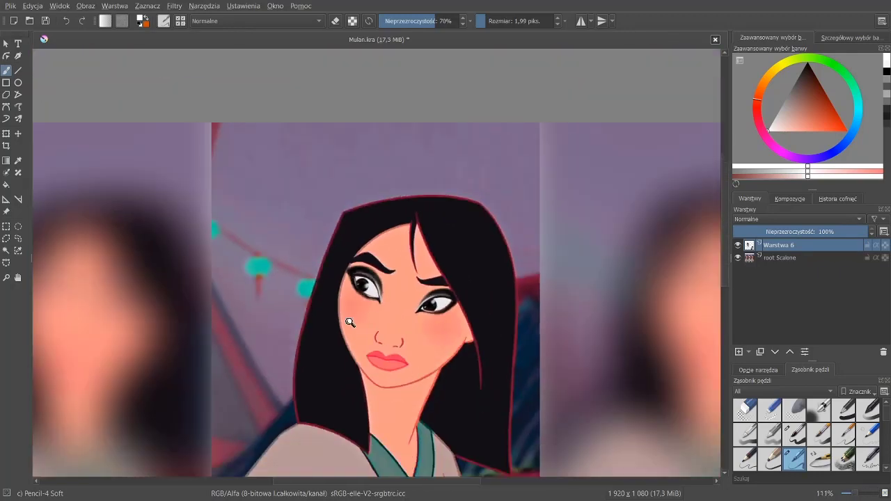
{"action": "scroll", "coordinate": [344, 245], "scroll_direction": "up", "scroll_amount": 6}
{"action": "scroll", "coordinate": [344, 245], "scroll_direction": "down", "scroll_amount": 5}
{"action": "scroll", "coordinate": [711, 135], "scroll_direction": "up", "scroll_amount": 2}
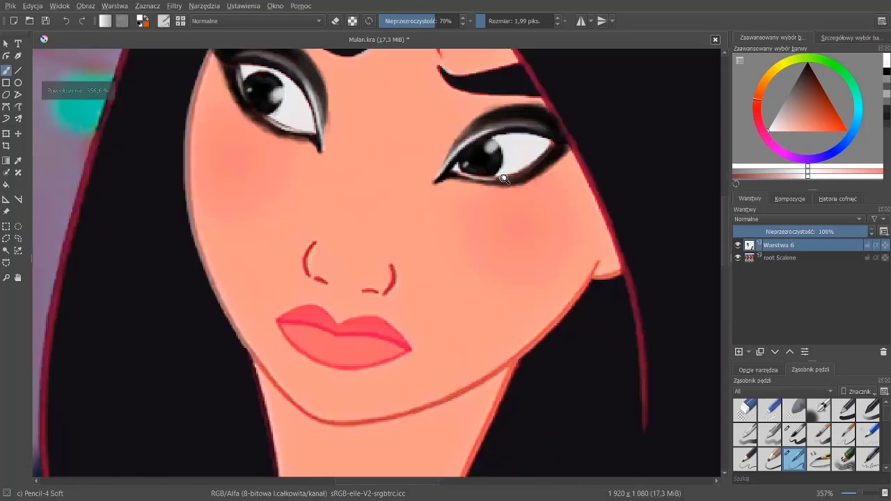
{"action": "scroll", "coordinate": [711, 135], "scroll_direction": "up", "scroll_amount": 1}
Reset to black, use the Basic-5 Size brush, and line the upper lid to its outer corner
{"action": "key", "text": "d"}
{"action": "key", "text": "slash"}
{"action": "scroll", "coordinate": [348, 230], "scroll_direction": "up", "scroll_amount": 1}
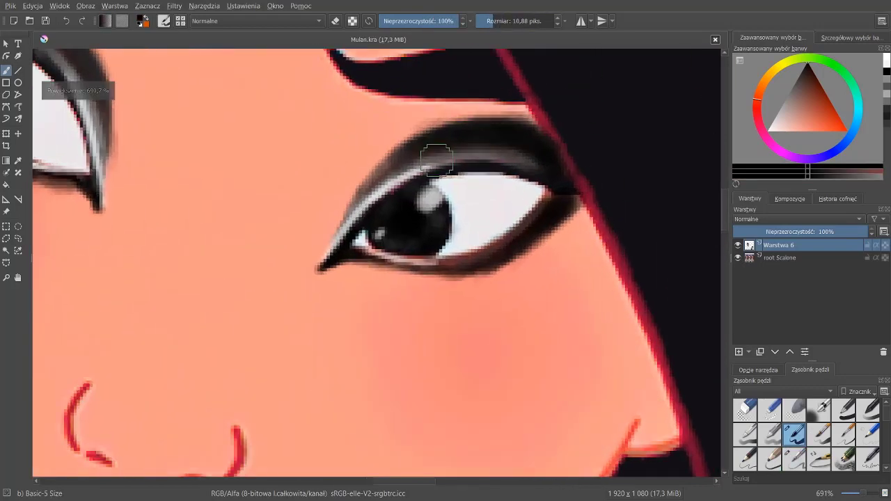
{"action": "left_click_drag", "start_coordinate": [404, 190], "coordinate": [535, 180]}
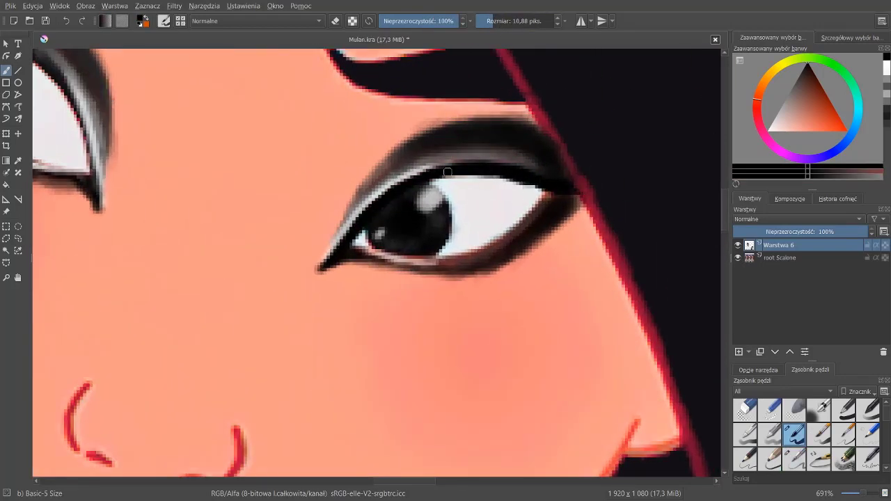
{"action": "scroll", "coordinate": [447, 172], "scroll_direction": "down", "scroll_amount": 5}
{"action": "scroll", "coordinate": [423, 204], "scroll_direction": "up", "scroll_amount": 5}
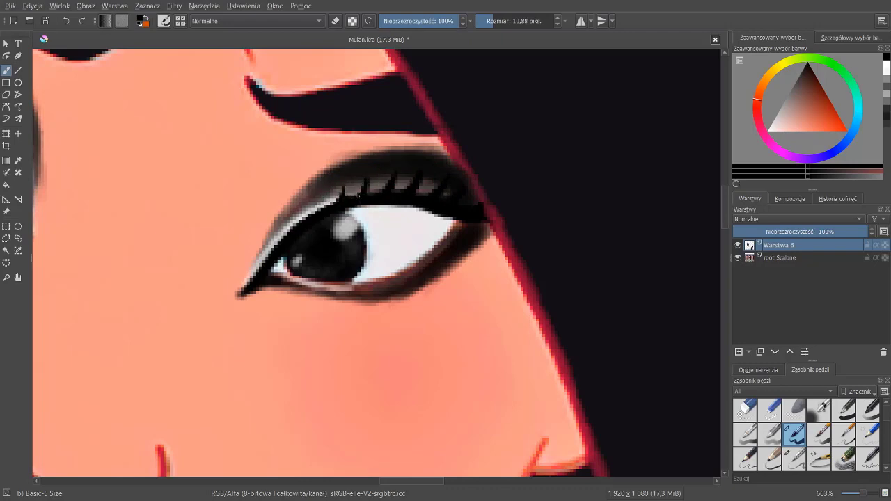
Thicken the black liner and lashes along the other upper eyelid
{"action": "scroll", "coordinate": [486, 226], "scroll_direction": "down", "scroll_amount": 1}
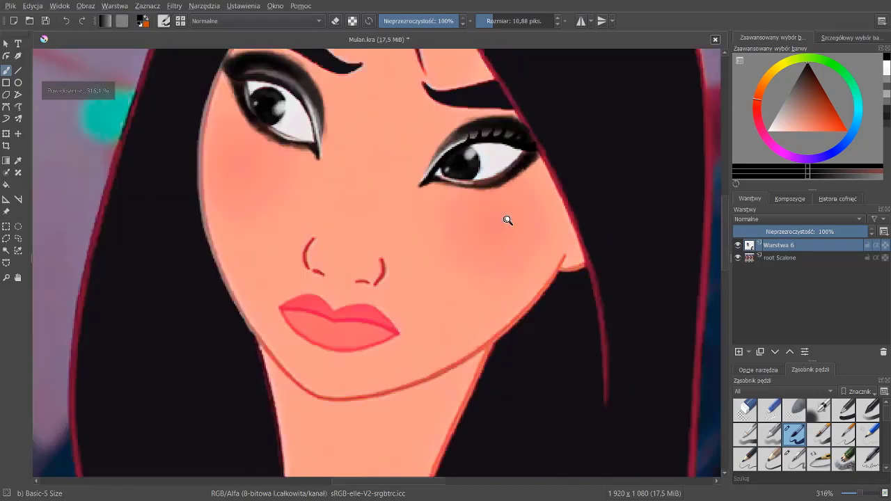
{"action": "scroll", "coordinate": [495, 157], "scroll_direction": "up", "scroll_amount": 2}
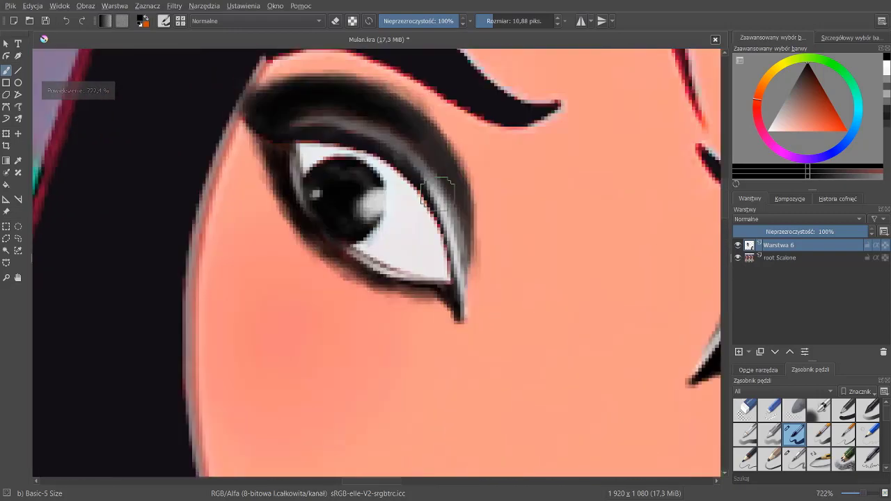
{"action": "mouse_move", "coordinate": [448, 224]}
{"action": "left_mouse_down"}
{"action": "mouse_move", "coordinate": [457, 297]}
{"action": "mouse_move", "coordinate": [438, 258]}
{"action": "mouse_move", "coordinate": [432, 199]}
{"action": "mouse_move", "coordinate": [407, 159]}
{"action": "mouse_move", "coordinate": [270, 137]}
{"action": "mouse_move", "coordinate": [310, 124]}
{"action": "left_mouse_up"}
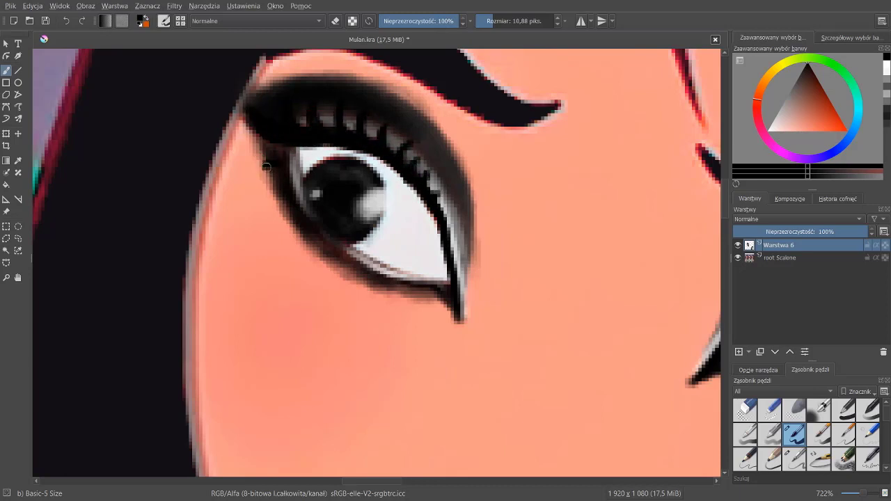
{"action": "scroll", "coordinate": [469, 285], "scroll_direction": "down", "scroll_amount": 3}
{"action": "scroll", "coordinate": [442, 199], "scroll_direction": "down", "scroll_amount": 5}
{"action": "scroll", "coordinate": [434, 185], "scroll_direction": "up", "scroll_amount": 5}
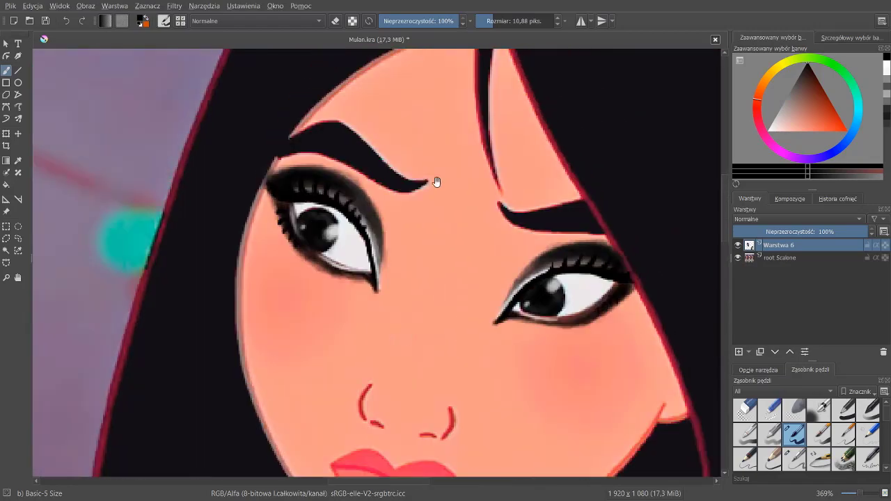
{"action": "scroll", "coordinate": [453, 246], "scroll_direction": "down", "scroll_amount": 5}
{"action": "scroll", "coordinate": [499, 181], "scroll_direction": "up", "scroll_amount": 5}
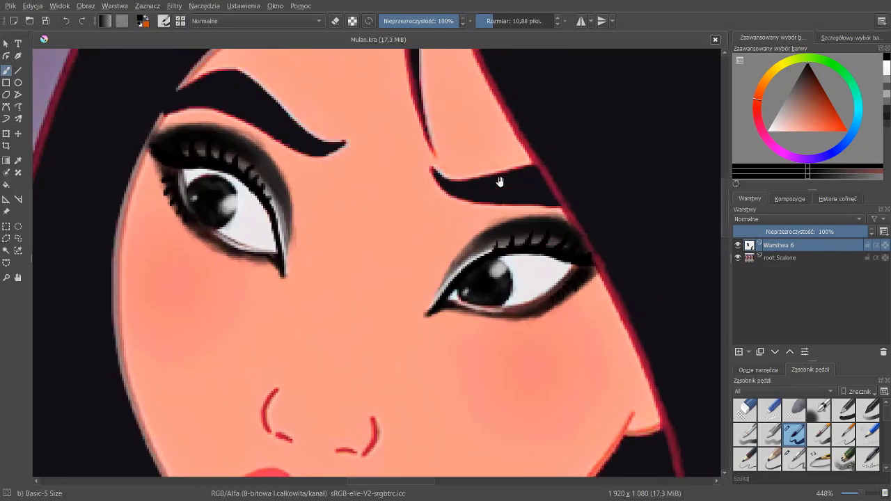
{"action": "scroll", "coordinate": [400, 190], "scroll_direction": "up", "scroll_amount": 1}
{"action": "scroll", "coordinate": [402, 189], "scroll_direction": "down", "scroll_amount": 1}
{"action": "key", "text": "/"}
Paint out the pointed brow tips in skin tone, then thicken both eyebrows in black
{"action": "left_click", "coordinate": [420, 105], "text": "ctrl"}
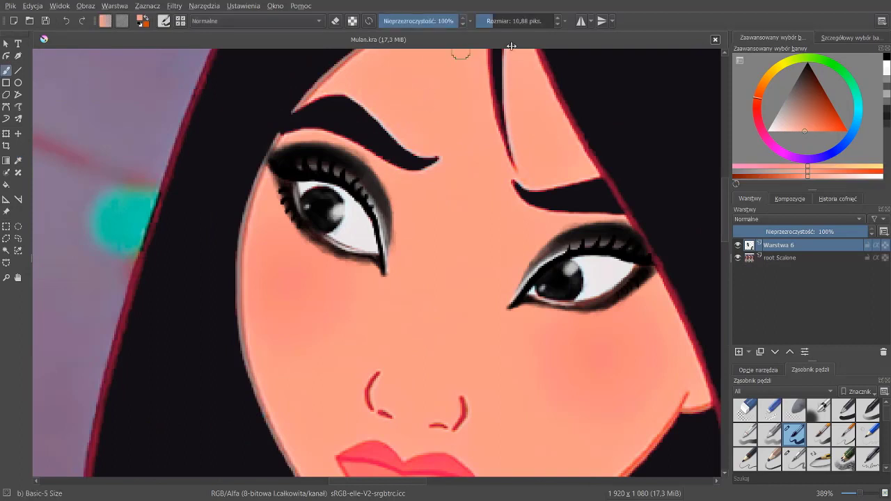
{"action": "left_click_drag", "start_coordinate": [437, 145], "coordinate": [444, 155]}
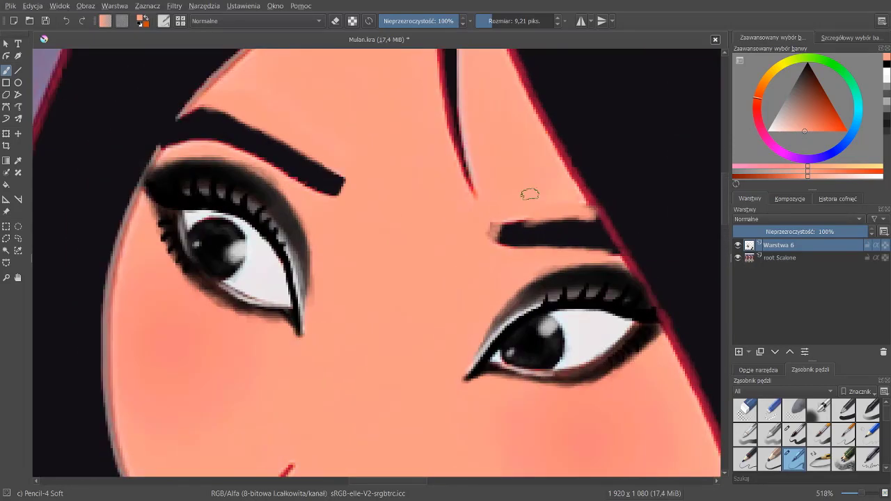
{"action": "left_click", "coordinate": [566, 229], "text": "ctrl"}
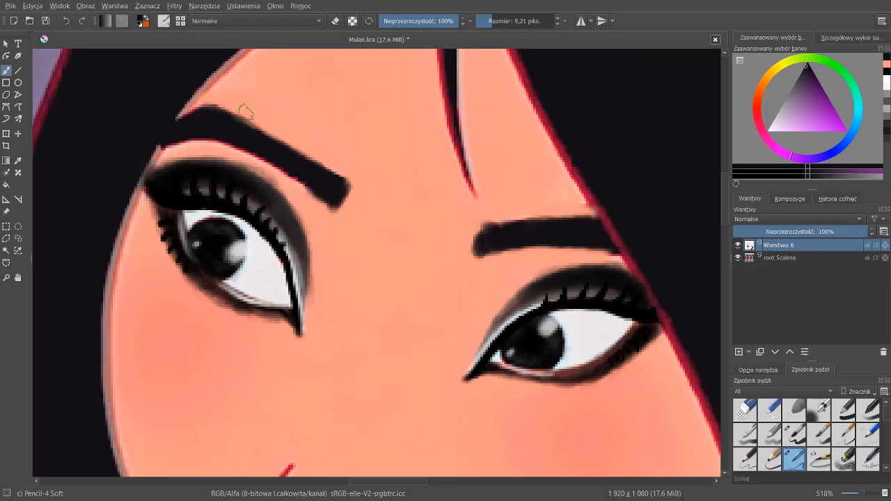
{"action": "left_click_drag", "start_coordinate": [314, 166], "coordinate": [258, 149]}
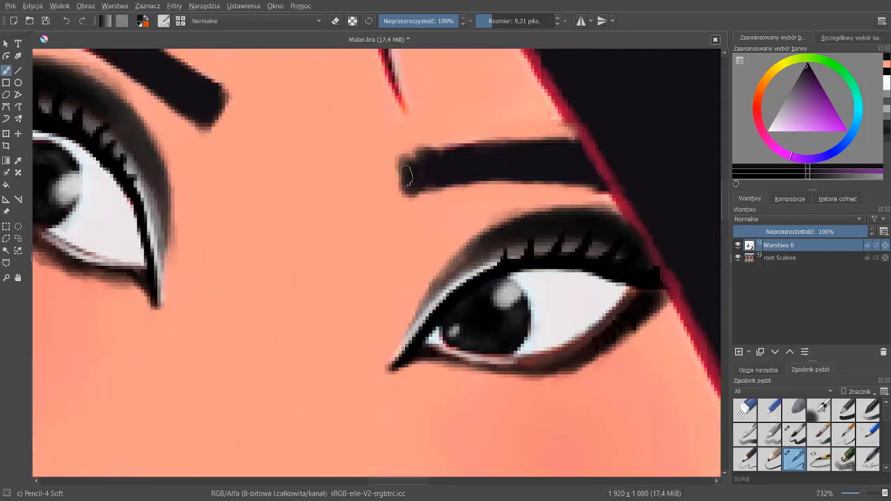
{"action": "mouse_move", "coordinate": [411, 160]}
{"action": "left_mouse_down"}
{"action": "mouse_move", "coordinate": [428, 188]}
{"action": "mouse_move", "coordinate": [481, 151]}
{"action": "mouse_move", "coordinate": [457, 310]}
{"action": "left_mouse_up"}
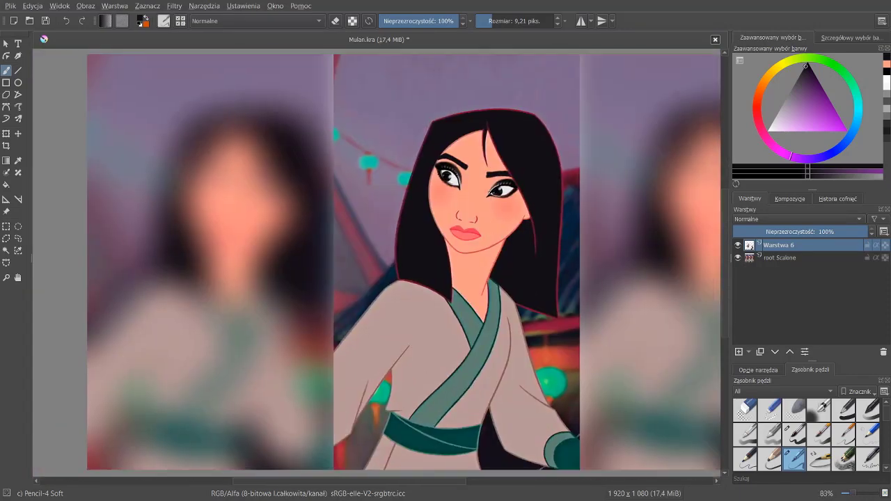
{"action": "mouse_move", "coordinate": [457, 310]}
{"action": "left_mouse_down"}
{"action": "mouse_move", "coordinate": [457, 279]}
{"action": "mouse_move", "coordinate": [489, 255]}
{"action": "left_mouse_up"}
{"action": "left_click", "coordinate": [517, 109], "text": "ctrl"}
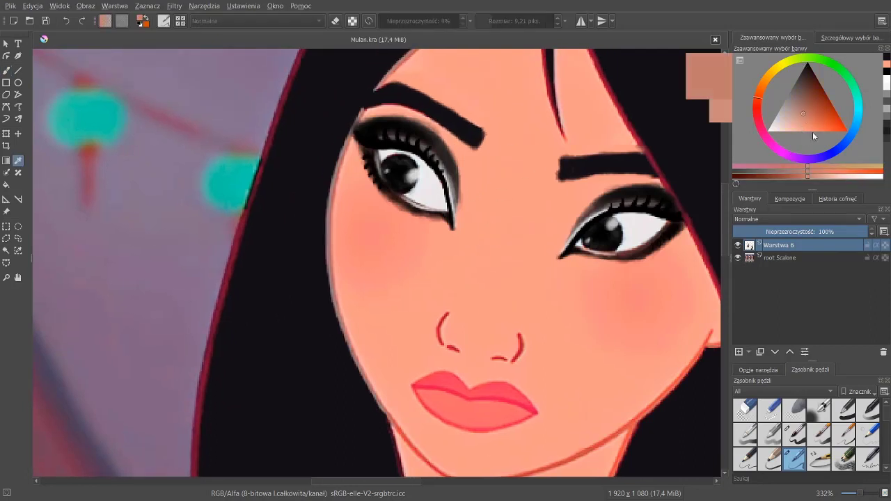
On new layer Warstwa 7, paint soft grey shadow beside the left eye and nose
{"action": "key", "text": "b"}
{"action": "left_click_drag", "start_coordinate": [476, 174], "coordinate": [479, 222]}
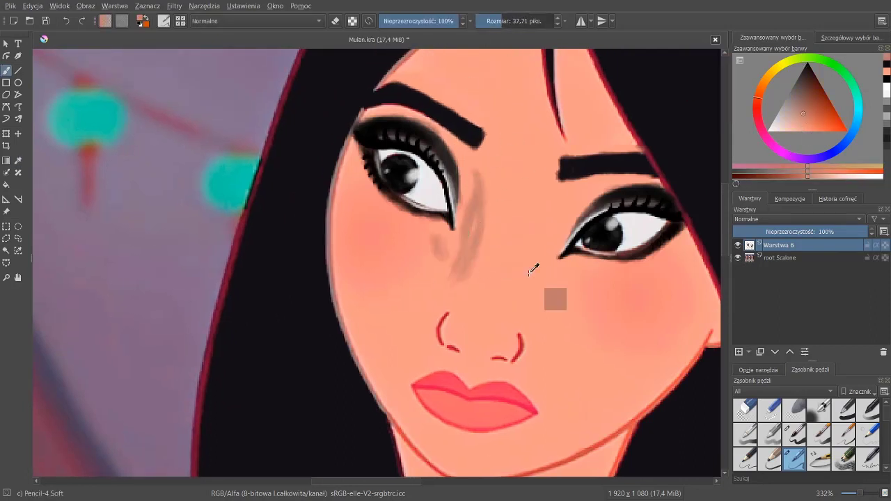
{"action": "left_click", "coordinate": [738, 352]}
{"action": "left_click_drag", "start_coordinate": [480, 160], "coordinate": [456, 272]}
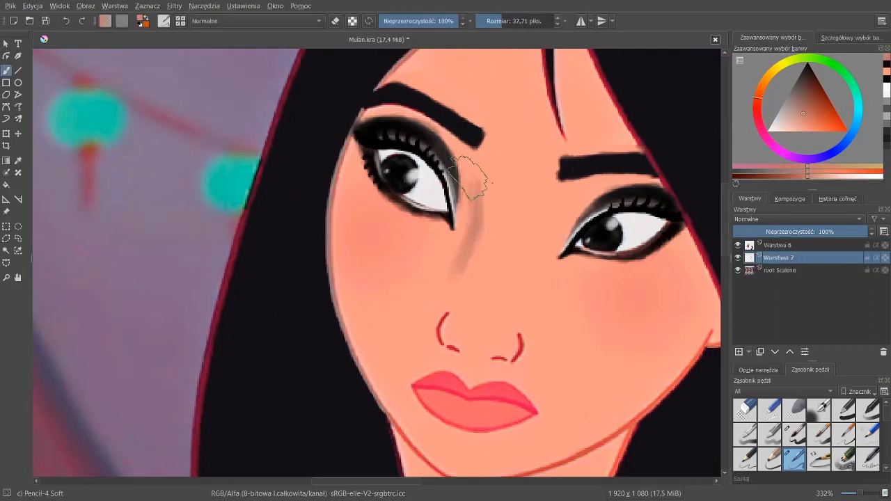
{"action": "left_click_drag", "start_coordinate": [545, 203], "coordinate": [533, 264]}
Shade the forehead hairline, under the chin, the left cheek and the right jawline
{"action": "scroll", "coordinate": [404, 140], "scroll_direction": "up", "scroll_amount": 3}
{"action": "left_click_drag", "start_coordinate": [403, 139], "coordinate": [562, 113]}
{"action": "scroll", "coordinate": [418, 219], "scroll_direction": "down", "scroll_amount": 3}
{"action": "scroll", "coordinate": [418, 219], "scroll_direction": "down", "scroll_amount": 3}
{"action": "mouse_move", "coordinate": [585, 202]}
{"action": "left_mouse_down"}
{"action": "mouse_move", "coordinate": [536, 229]}
{"action": "mouse_move", "coordinate": [417, 240]}
{"action": "left_mouse_up"}
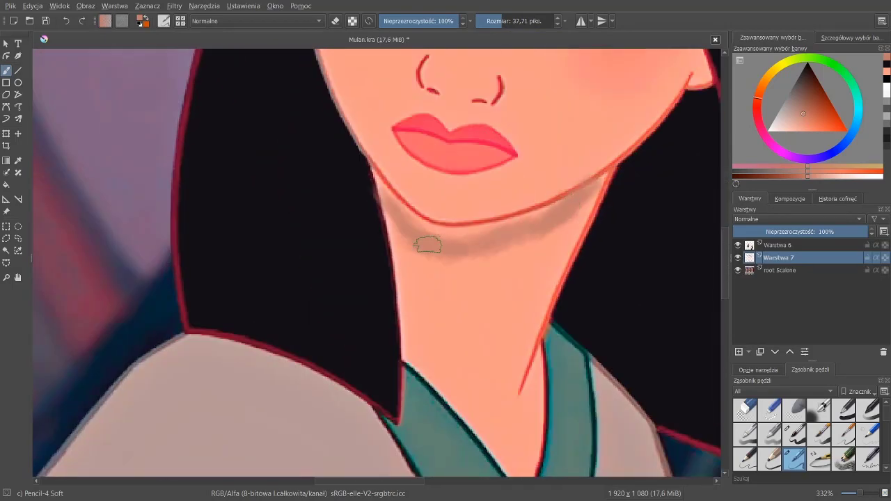
{"action": "mouse_move", "coordinate": [536, 146]}
{"action": "left_mouse_down"}
{"action": "mouse_move", "coordinate": [432, 285]}
{"action": "mouse_move", "coordinate": [402, 382]}
{"action": "left_mouse_up"}
{"action": "left_click_drag", "start_coordinate": [209, 229], "coordinate": [188, 313]}
{"action": "left_click_drag", "start_coordinate": [550, 306], "coordinate": [473, 355]}
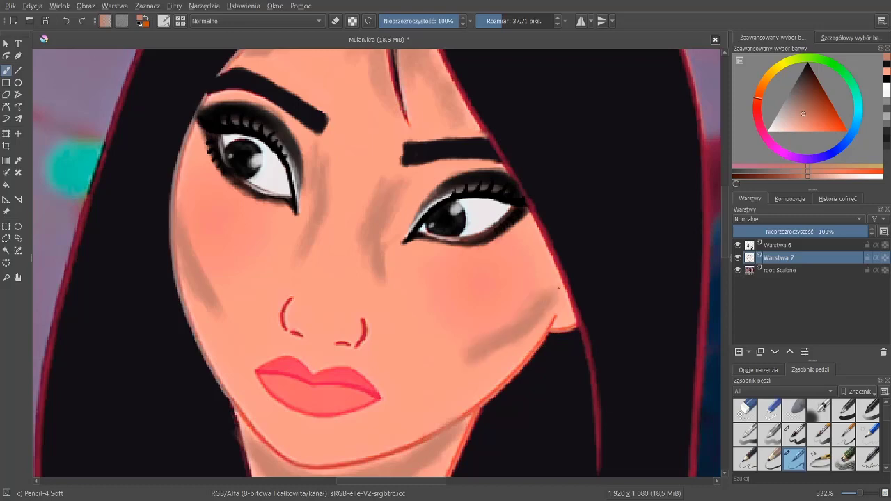
Paint a light skin-tone highlight down the nose bridge and tip
{"action": "left_click_drag", "start_coordinate": [345, 208], "coordinate": [317, 313]}
{"action": "key", "text": "ctrl+z"}
{"action": "key", "text": "ctrl+z"}
{"action": "left_click", "coordinate": [786, 131]}
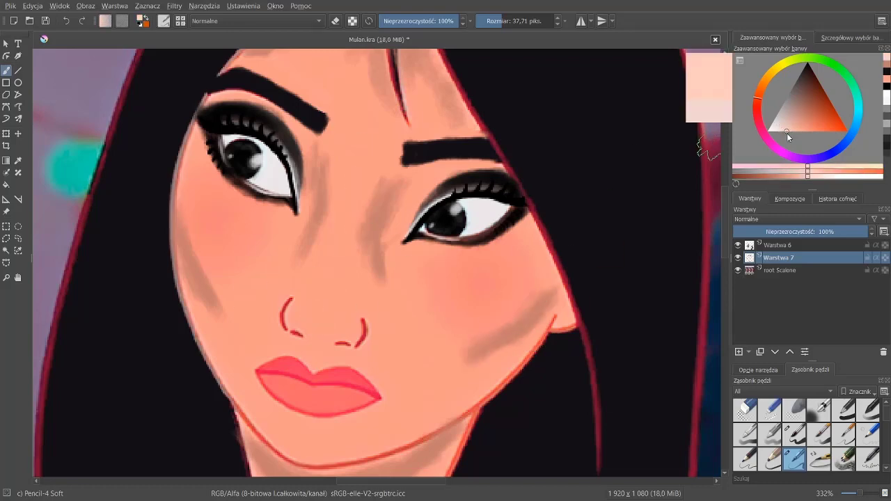
{"action": "mouse_move", "coordinate": [337, 209]}
{"action": "left_mouse_down"}
{"action": "mouse_move", "coordinate": [301, 355]}
{"action": "mouse_move", "coordinate": [389, 320]}
{"action": "left_mouse_up"}
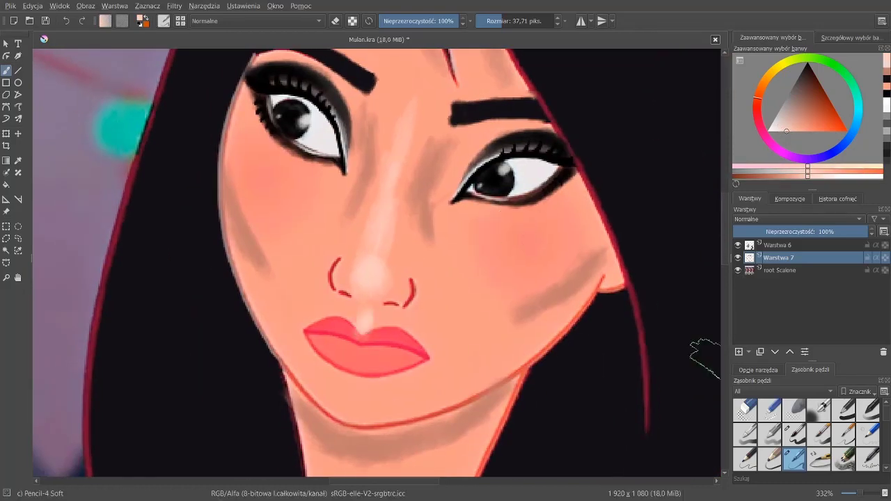
{"action": "key", "text": "slash"}
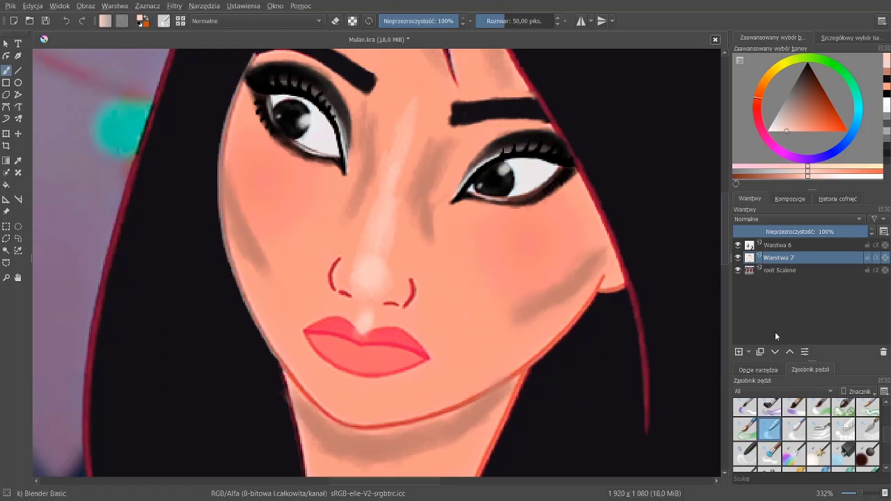
Blend the nose shadow and nose-bridge highlight with the Blender Blur brush
{"action": "left_click", "coordinate": [794, 427]}
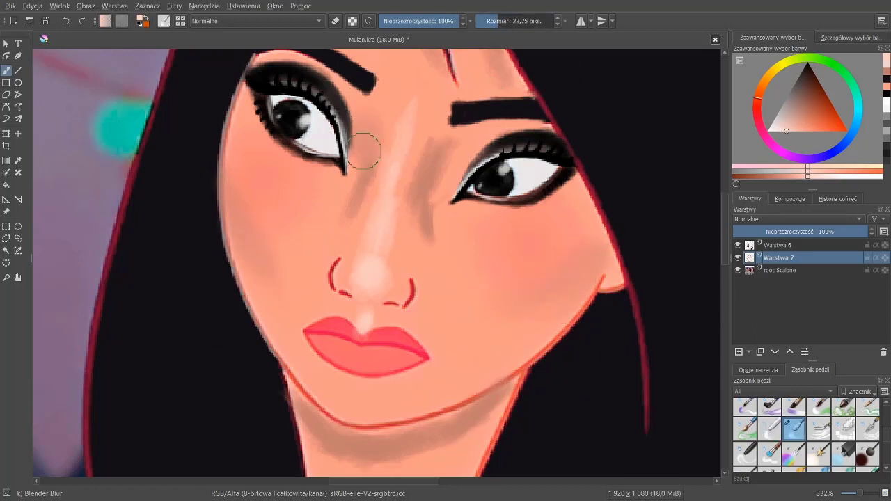
{"action": "left_click_drag", "start_coordinate": [428, 186], "coordinate": [432, 198]}
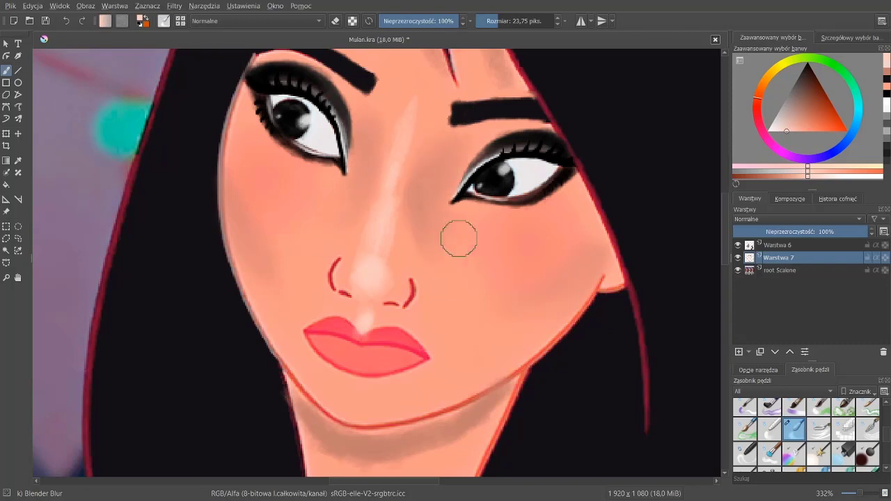
{"action": "left_click_drag", "start_coordinate": [458, 238], "coordinate": [394, 189]}
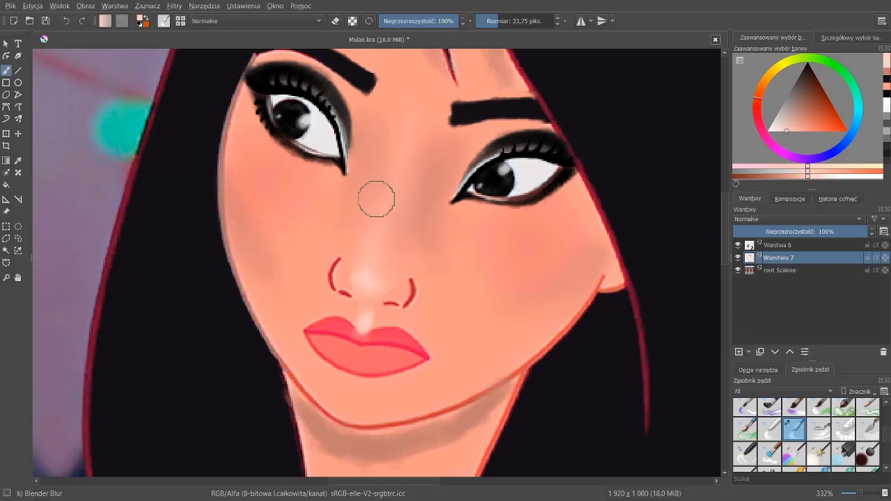
{"action": "scroll", "coordinate": [355, 278], "scroll_direction": "up", "scroll_amount": 3}
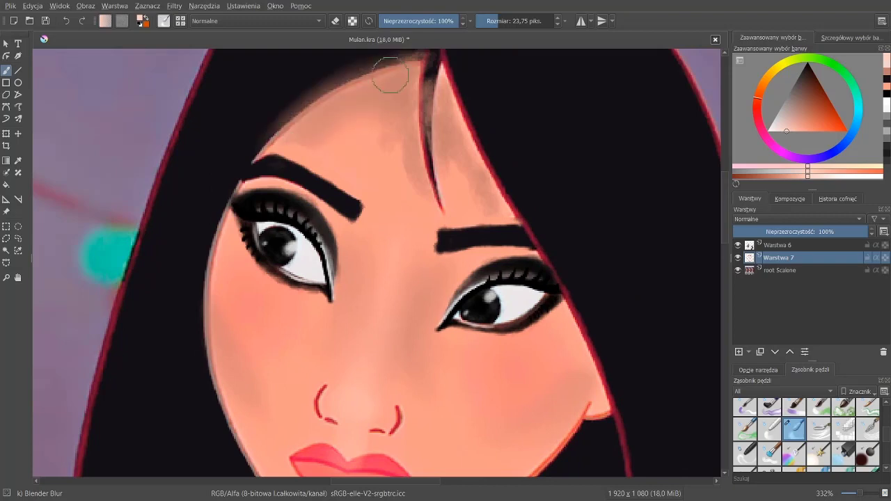
{"action": "scroll", "coordinate": [445, 119], "scroll_direction": "down", "scroll_amount": 5}
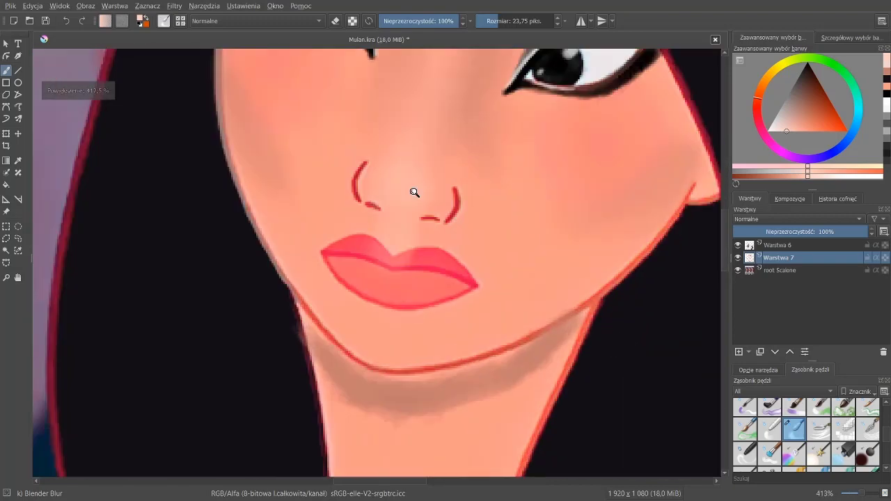
{"action": "scroll", "coordinate": [358, 234], "scroll_direction": "down", "scroll_amount": 10}
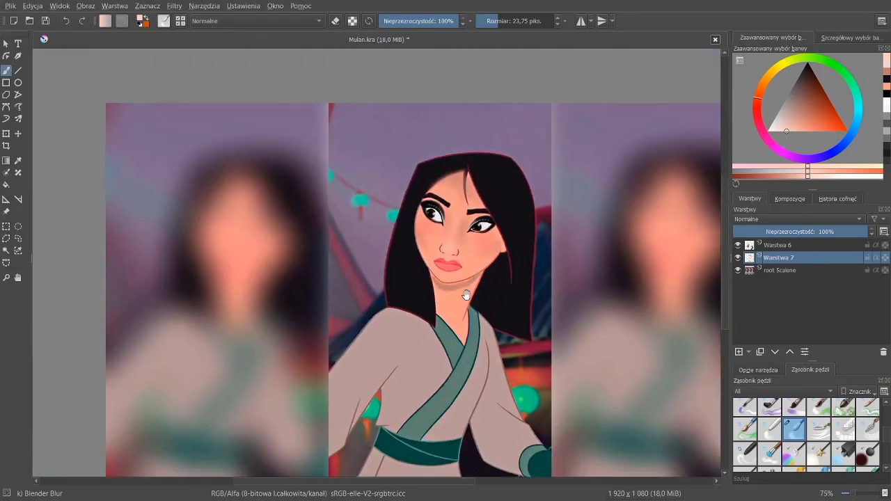
Pick a new skin colour and alternate Pencil-4 Soft and Blender Blur to soften the cheek shading
{"action": "left_click", "coordinate": [799, 123]}
{"action": "scroll", "coordinate": [487, 206], "scroll_direction": "up", "scroll_amount": 4}
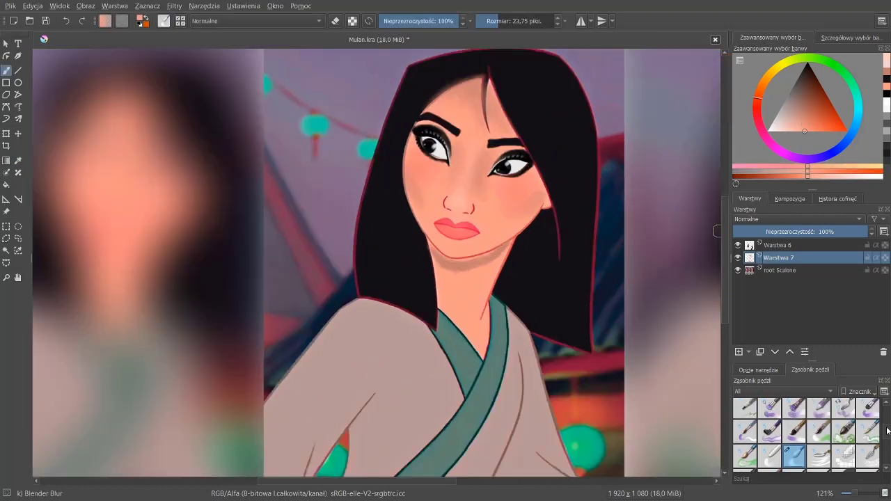
{"action": "key", "text": "slash"}
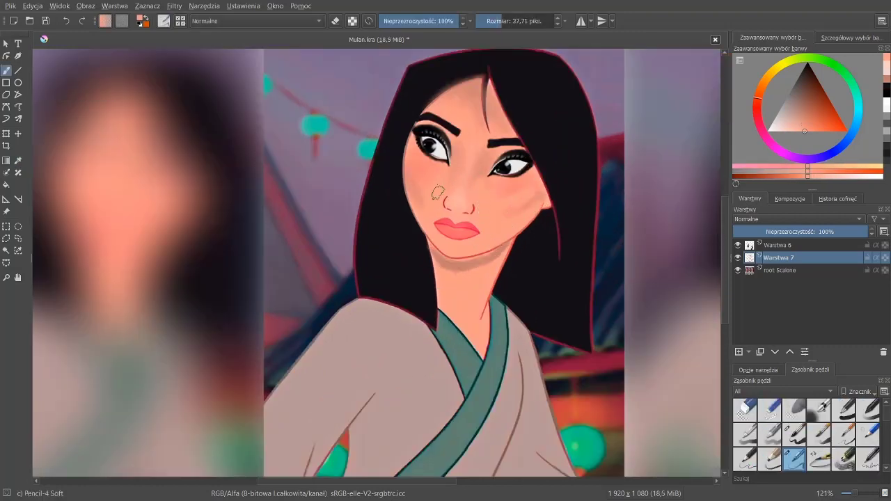
{"action": "scroll", "coordinate": [499, 245], "scroll_direction": "up", "scroll_amount": 3}
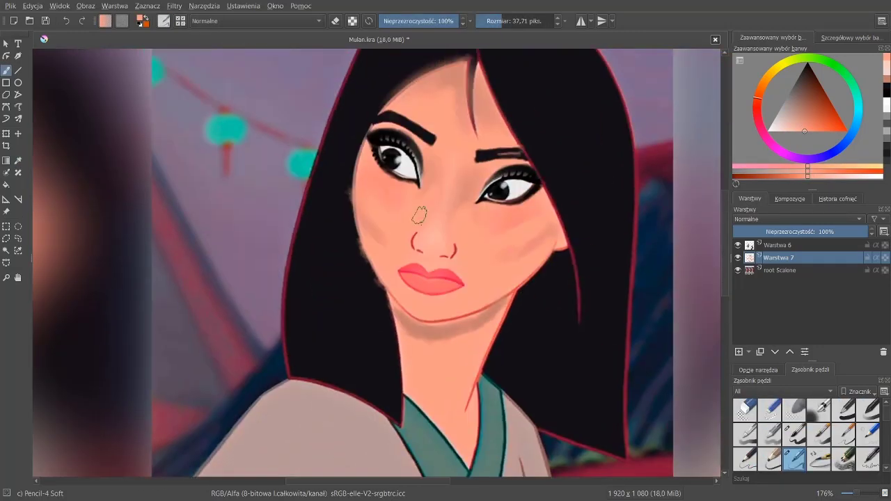
{"action": "key", "text": "slash"}
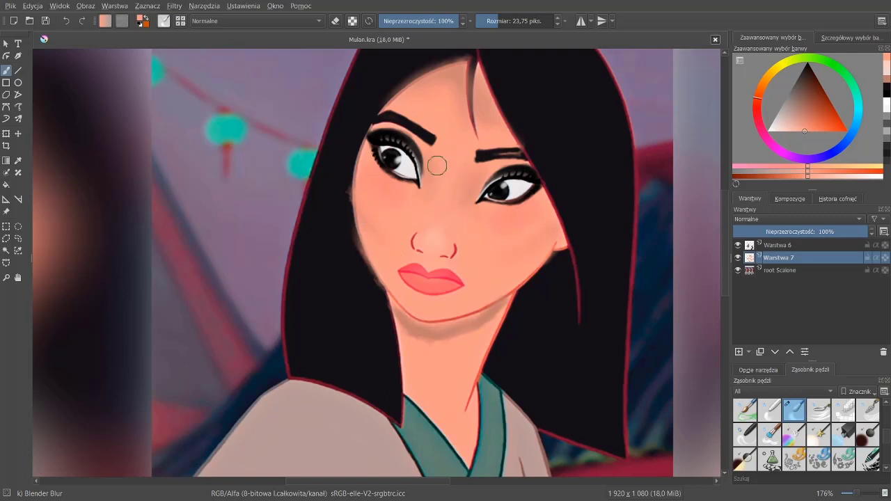
{"action": "scroll", "coordinate": [437, 165], "scroll_direction": "down", "scroll_amount": 3}
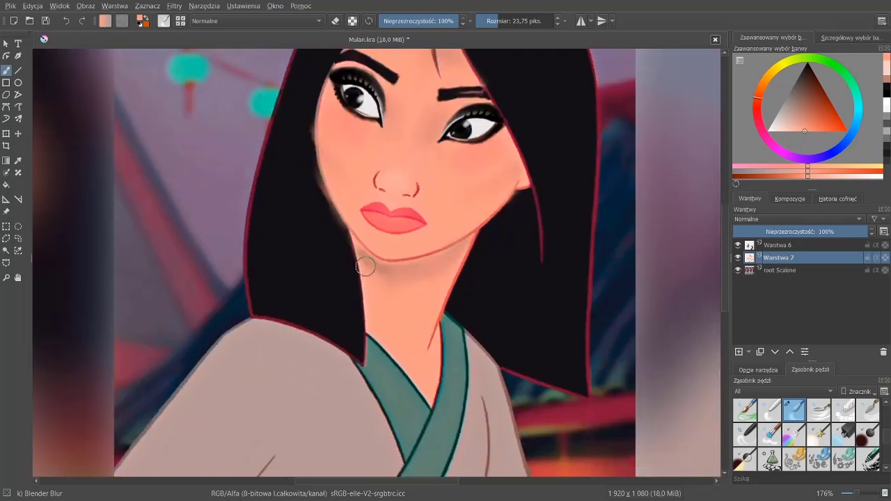
{"action": "scroll", "coordinate": [433, 300], "scroll_direction": "down", "scroll_amount": 8}
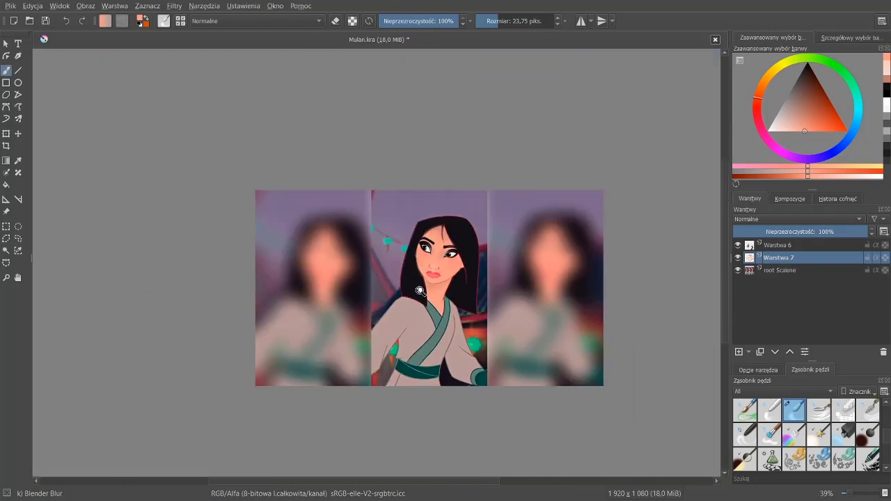
{"action": "scroll", "coordinate": [434, 264], "scroll_direction": "up", "scroll_amount": 6}
Paint a sampled-skin-tone pink blush below the right eye and smooth it with Blender Blur
{"action": "left_click", "coordinate": [507, 240], "text": "ctrl"}
{"action": "left_click_drag", "start_coordinate": [499, 223], "coordinate": [477, 232]}
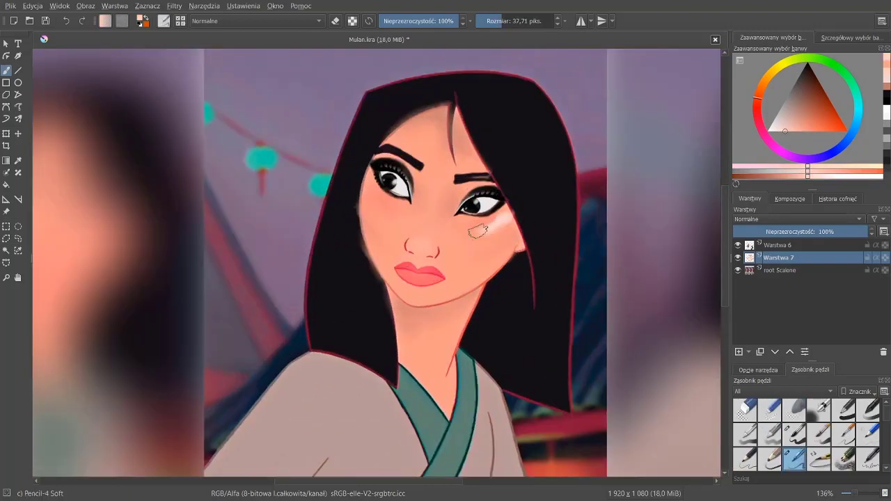
{"action": "right_click", "coordinate": [466, 204]}
{"action": "left_click", "coordinate": [527, 287]}
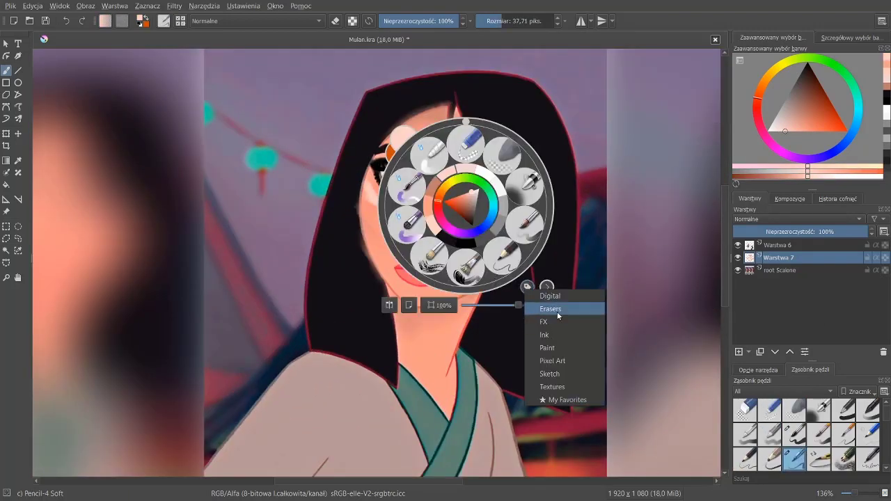
{"action": "left_click", "coordinate": [547, 309]}
{"action": "left_click", "coordinate": [387, 214]}
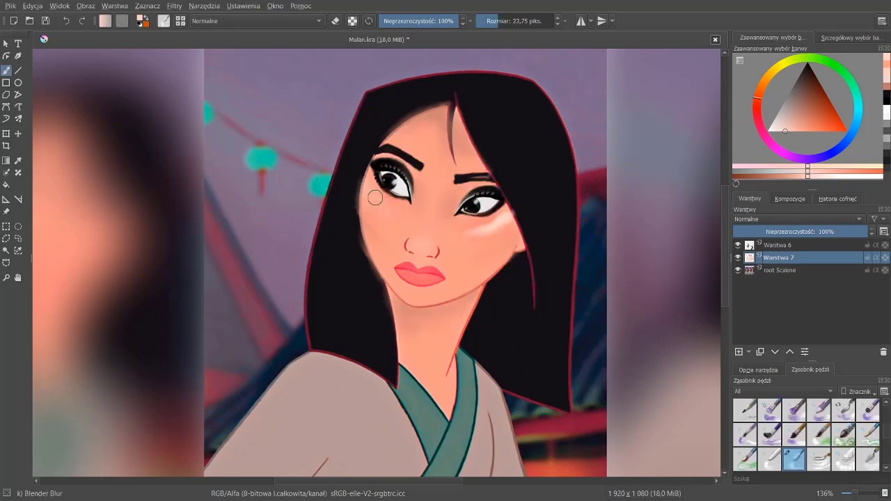
{"action": "left_click_drag", "start_coordinate": [474, 234], "coordinate": [505, 226]}
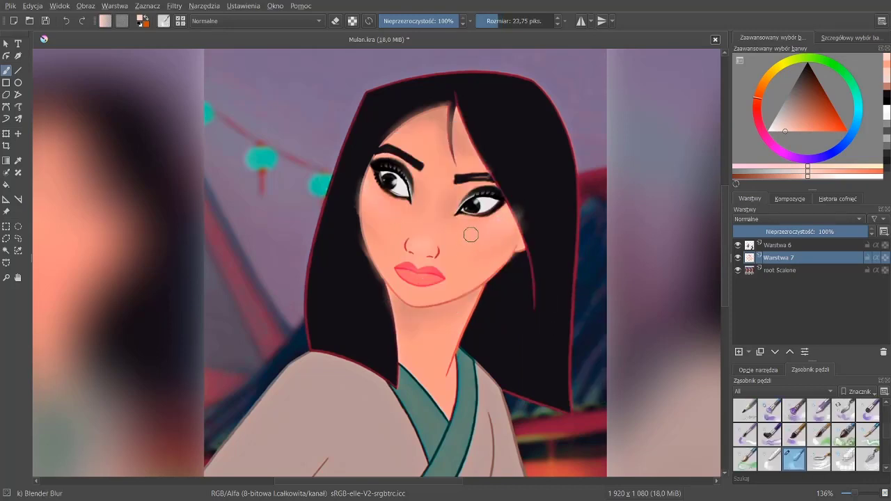
{"action": "scroll", "coordinate": [459, 223], "scroll_direction": "down", "scroll_amount": 5}
{"action": "scroll", "coordinate": [460, 216], "scroll_direction": "up", "scroll_amount": 10}
Paint both upper and lower lips flat dark grey with the Pencil-4 Soft brush
{"action": "scroll", "coordinate": [453, 230], "scroll_direction": "up", "scroll_amount": 4}
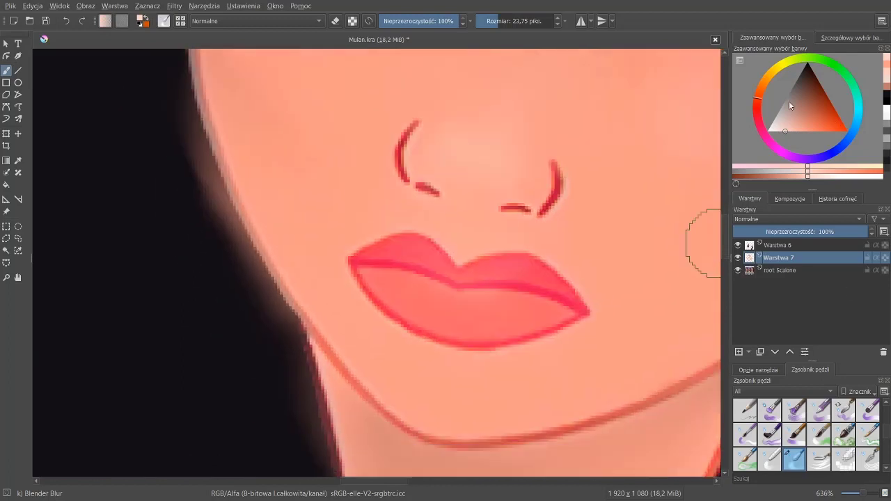
{"action": "left_click_drag", "start_coordinate": [790, 105], "coordinate": [790, 92]}
{"action": "right_click", "coordinate": [443, 159]}
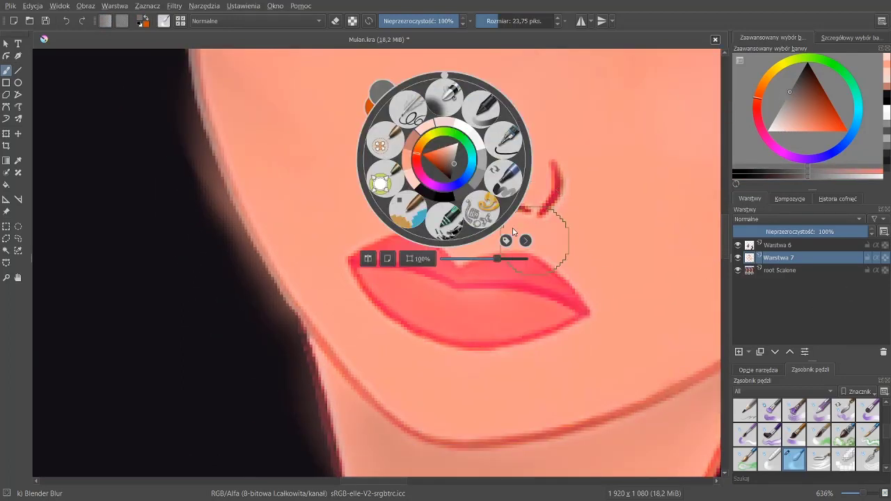
{"action": "left_click", "coordinate": [506, 240]}
{"action": "left_click", "coordinate": [529, 299]}
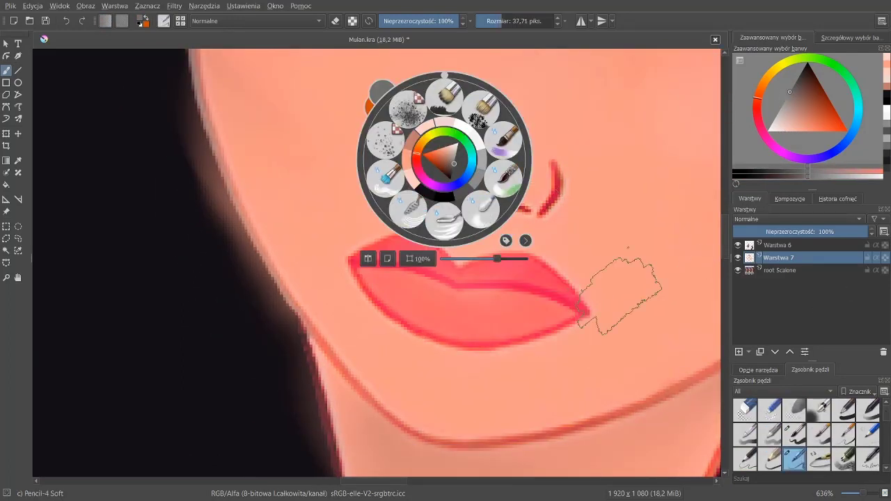
{"action": "left_click", "coordinate": [619, 293]}
{"action": "mouse_move", "coordinate": [352, 254]}
{"action": "left_mouse_down"}
{"action": "mouse_move", "coordinate": [425, 243]}
{"action": "mouse_move", "coordinate": [442, 268]}
{"action": "mouse_move", "coordinate": [546, 275]}
{"action": "left_mouse_up"}
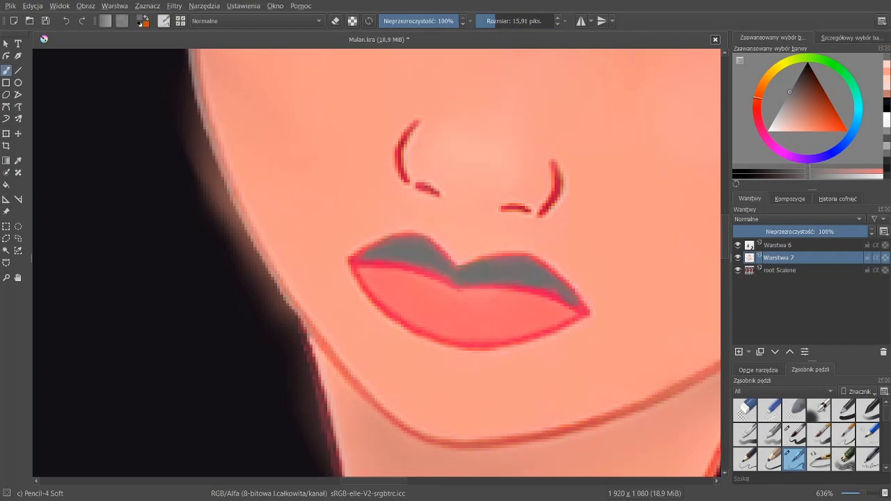
{"action": "mouse_move", "coordinate": [358, 270]}
{"action": "left_mouse_down"}
{"action": "mouse_move", "coordinate": [469, 306]}
{"action": "mouse_move", "coordinate": [567, 321]}
{"action": "mouse_move", "coordinate": [502, 326]}
{"action": "mouse_move", "coordinate": [418, 310]}
{"action": "mouse_move", "coordinate": [390, 327]}
{"action": "mouse_move", "coordinate": [480, 334]}
{"action": "left_mouse_up"}
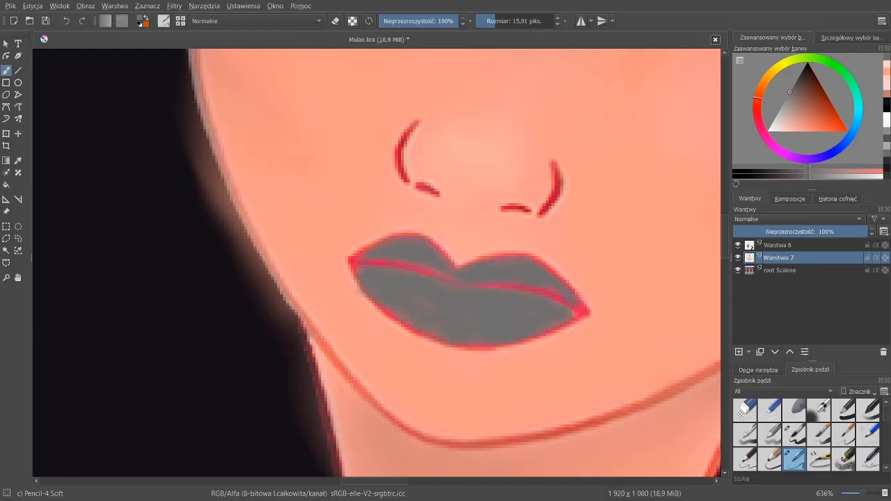
{"action": "left_click", "coordinate": [797, 436]}
Outline the upper lip, lip parting and lower lip in black with Pencil-4 Soft
{"action": "key", "text": "d"}
{"action": "mouse_move", "coordinate": [345, 264]}
{"action": "left_mouse_down"}
{"action": "mouse_move", "coordinate": [390, 238]}
{"action": "mouse_move", "coordinate": [440, 257]}
{"action": "left_mouse_up"}
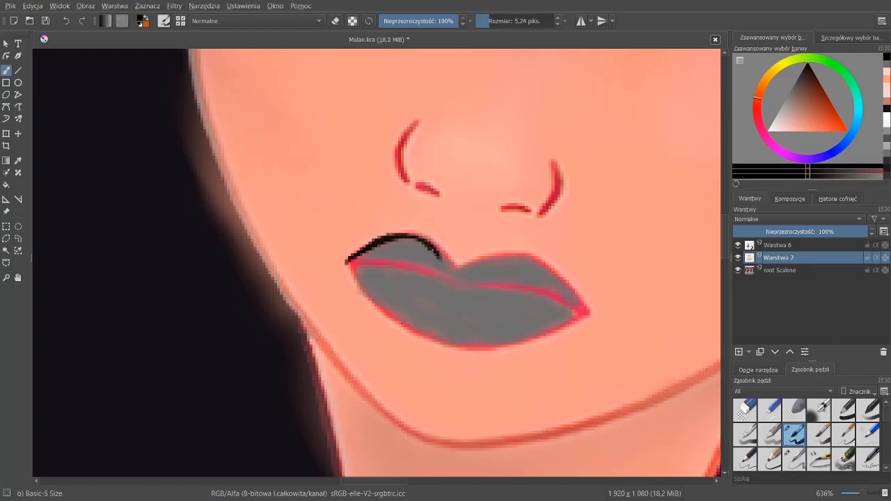
{"action": "key", "text": "ctrl+z"}
{"action": "key", "text": "ctrl+z"}
{"action": "left_click", "coordinate": [794, 460]}
{"action": "mouse_move", "coordinate": [375, 244]}
{"action": "left_mouse_down"}
{"action": "mouse_move", "coordinate": [352, 257]}
{"action": "mouse_move", "coordinate": [454, 266]}
{"action": "left_mouse_up"}
{"action": "mouse_move", "coordinate": [350, 261]}
{"action": "left_mouse_down"}
{"action": "mouse_move", "coordinate": [547, 293]}
{"action": "mouse_move", "coordinate": [590, 316]}
{"action": "mouse_move", "coordinate": [556, 271]}
{"action": "mouse_move", "coordinate": [515, 252]}
{"action": "mouse_move", "coordinate": [460, 266]}
{"action": "left_mouse_up"}
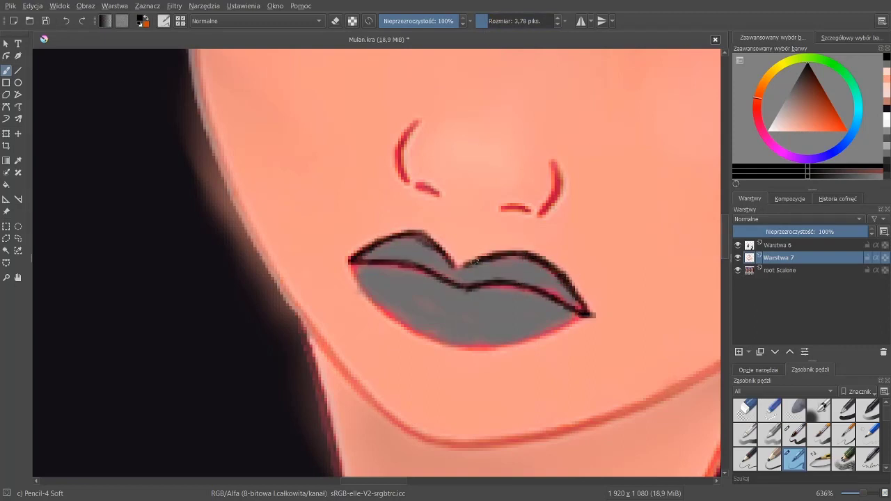
{"action": "mouse_move", "coordinate": [350, 262]}
{"action": "left_mouse_down"}
{"action": "mouse_move", "coordinate": [425, 338]}
{"action": "mouse_move", "coordinate": [486, 351]}
{"action": "mouse_move", "coordinate": [567, 322]}
{"action": "mouse_move", "coordinate": [487, 349]}
{"action": "mouse_move", "coordinate": [418, 340]}
{"action": "mouse_move", "coordinate": [446, 345]}
{"action": "left_mouse_up"}
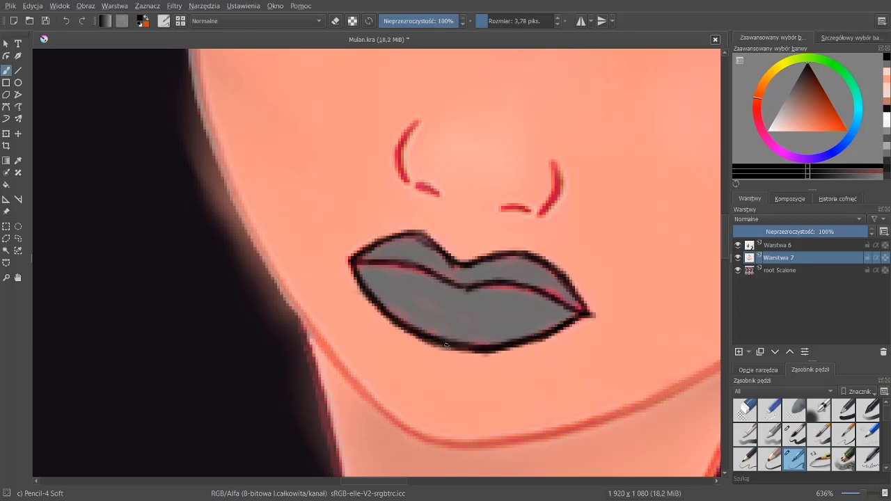
Lower opacity to 76%, shade the middle lip line dark, and add light grey highlights
{"action": "mouse_move", "coordinate": [459, 20]}
{"action": "left_mouse_down"}
{"action": "mouse_move", "coordinate": [441, 21]}
{"action": "mouse_move", "coordinate": [502, 21]}
{"action": "left_mouse_up"}
{"action": "mouse_move", "coordinate": [352, 252]}
{"action": "left_mouse_down"}
{"action": "mouse_move", "coordinate": [446, 285]}
{"action": "mouse_move", "coordinate": [555, 296]}
{"action": "mouse_move", "coordinate": [557, 313]}
{"action": "mouse_move", "coordinate": [378, 294]}
{"action": "mouse_move", "coordinate": [401, 320]}
{"action": "mouse_move", "coordinate": [537, 295]}
{"action": "mouse_move", "coordinate": [578, 320]}
{"action": "left_mouse_up"}
{"action": "left_click", "coordinate": [780, 106]}
{"action": "left_click_drag", "start_coordinate": [379, 248], "coordinate": [543, 272]}
{"action": "mouse_move", "coordinate": [397, 293]}
{"action": "left_mouse_down"}
{"action": "mouse_move", "coordinate": [487, 327]}
{"action": "mouse_move", "coordinate": [550, 313]}
{"action": "left_mouse_up"}
{"action": "scroll", "coordinate": [513, 364], "scroll_direction": "down", "scroll_amount": 10}
{"action": "scroll", "coordinate": [527, 284], "scroll_direction": "up", "scroll_amount": 12}
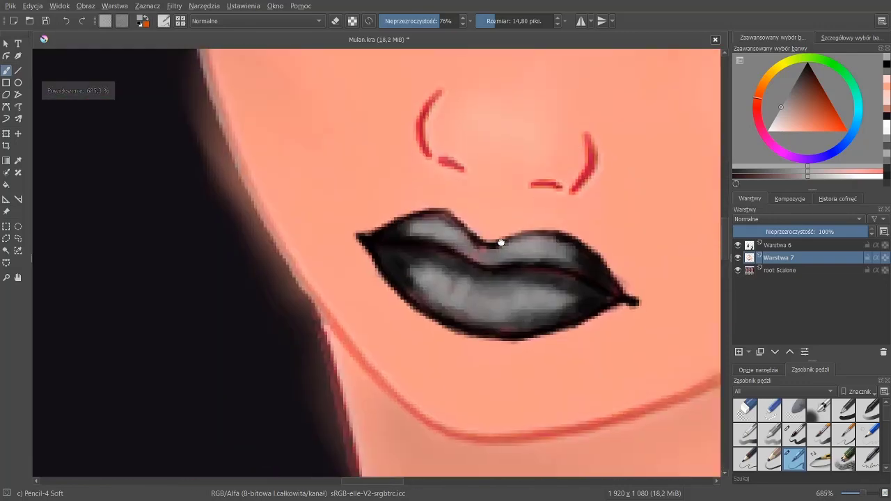
Darken the upper lip and cupid's bow outline in black, then add mid-grey strokes
{"action": "left_click", "coordinate": [804, 66]}
{"action": "mouse_move", "coordinate": [446, 170]}
{"action": "left_mouse_down"}
{"action": "mouse_move", "coordinate": [490, 203]}
{"action": "mouse_move", "coordinate": [577, 202]}
{"action": "left_mouse_up"}
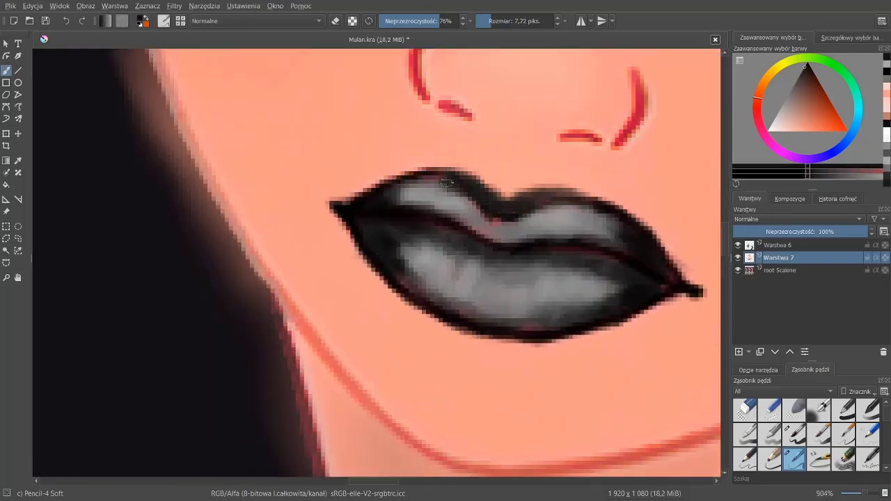
{"action": "scroll", "coordinate": [501, 209], "scroll_direction": "down", "scroll_amount": 10}
{"action": "scroll", "coordinate": [512, 209], "scroll_direction": "up", "scroll_amount": 9}
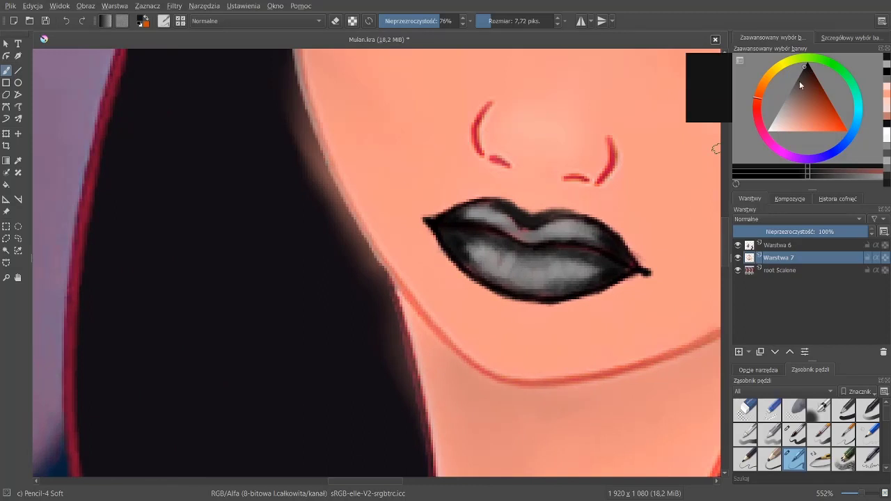
{"action": "left_click_drag", "start_coordinate": [512, 209], "coordinate": [598, 212]}
{"action": "left_click", "coordinate": [529, 221], "text": "ctrl"}
{"action": "mouse_move", "coordinate": [519, 222]}
{"action": "left_mouse_down"}
{"action": "mouse_move", "coordinate": [592, 216]}
{"action": "mouse_move", "coordinate": [496, 223]}
{"action": "mouse_move", "coordinate": [515, 211]}
{"action": "left_mouse_up"}
{"action": "left_click", "coordinate": [631, 197], "text": "ctrl"}
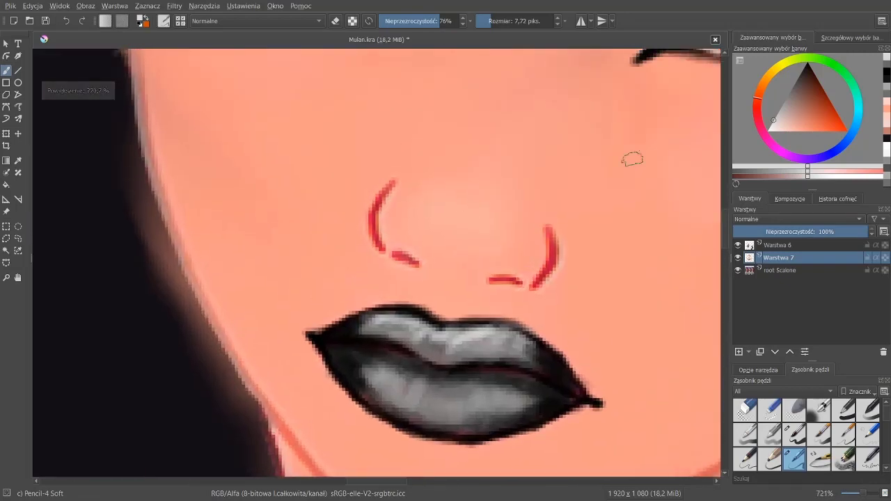
Blend the nose highlight into the skin with the Blender Blur brush
{"action": "left_click_drag", "start_coordinate": [489, 20], "coordinate": [536, 20]}
{"action": "mouse_move", "coordinate": [453, 238]}
{"action": "left_mouse_down"}
{"action": "mouse_move", "coordinate": [453, 193]}
{"action": "mouse_move", "coordinate": [473, 257]}
{"action": "left_mouse_up"}
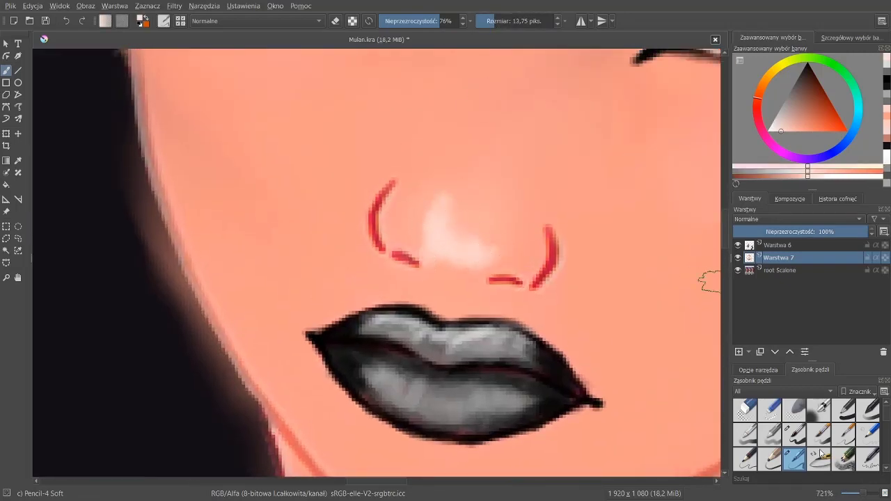
{"action": "scroll", "coordinate": [886, 451], "scroll_direction": "down", "scroll_amount": 3}
{"action": "scroll", "coordinate": [886, 450], "scroll_direction": "down", "scroll_amount": 3}
{"action": "left_click", "coordinate": [794, 451]}
{"action": "mouse_move", "coordinate": [457, 186]}
{"action": "left_mouse_down"}
{"action": "mouse_move", "coordinate": [445, 234]}
{"action": "mouse_move", "coordinate": [453, 253]}
{"action": "mouse_move", "coordinate": [446, 229]}
{"action": "left_mouse_up"}
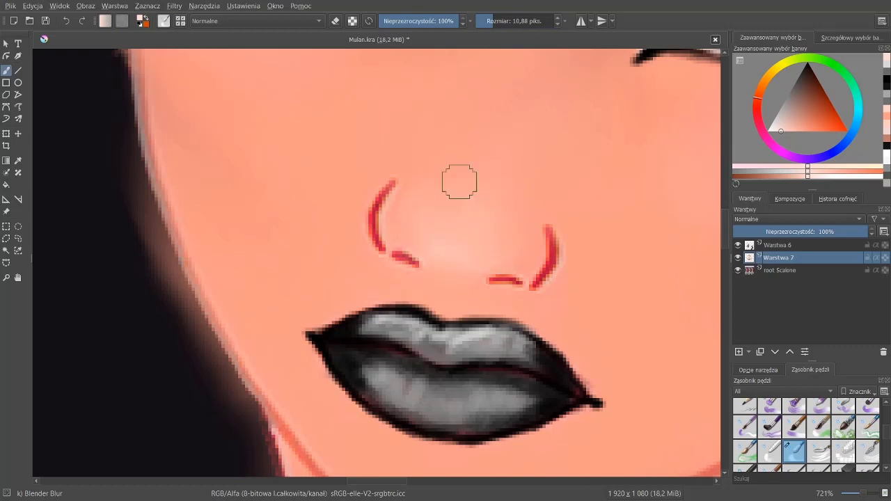
{"action": "left_click_drag", "start_coordinate": [460, 181], "coordinate": [495, 163]}
{"action": "scroll", "coordinate": [495, 164], "scroll_direction": "down", "scroll_amount": 3}
Shade both sides of the nose with Pencil-4 Soft, then blur the left side with a larger blender
{"action": "key", "text": "/"}
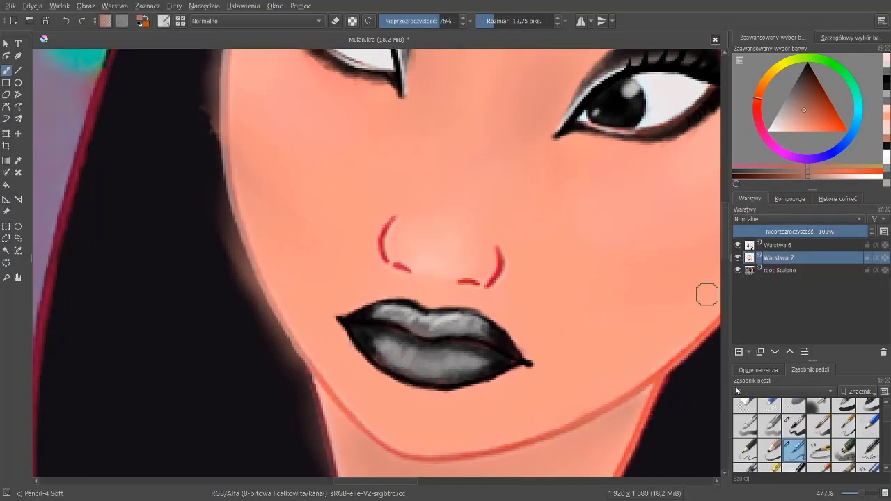
{"action": "left_click_drag", "start_coordinate": [393, 204], "coordinate": [380, 255]}
{"action": "left_click_drag", "start_coordinate": [396, 204], "coordinate": [380, 259]}
{"action": "left_click_drag", "start_coordinate": [501, 239], "coordinate": [495, 286]}
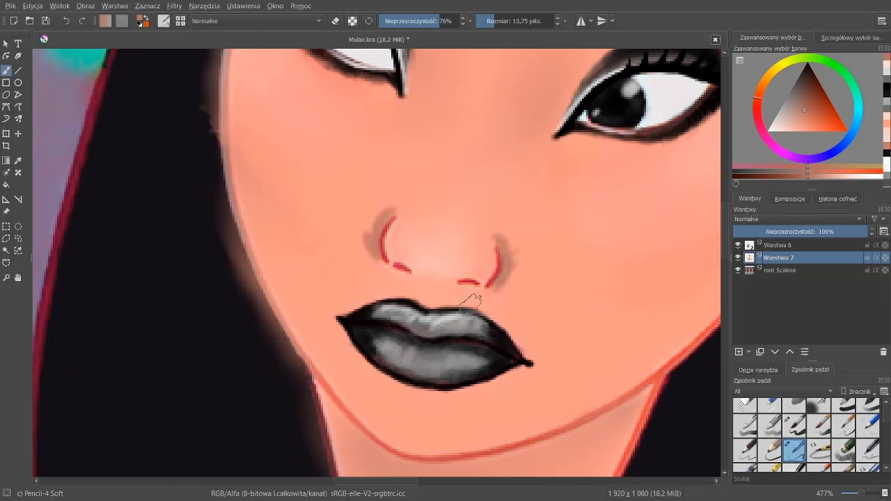
{"action": "key", "text": "/"}
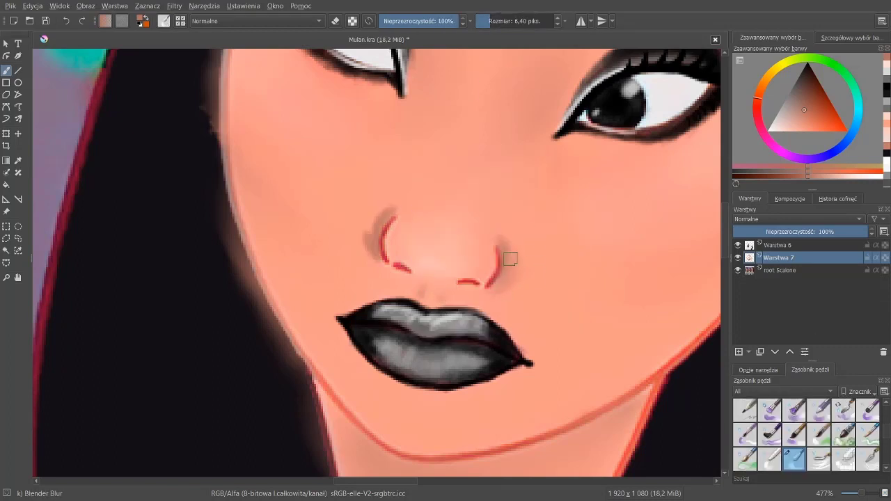
{"action": "left_click_drag", "start_coordinate": [367, 221], "coordinate": [388, 214]}
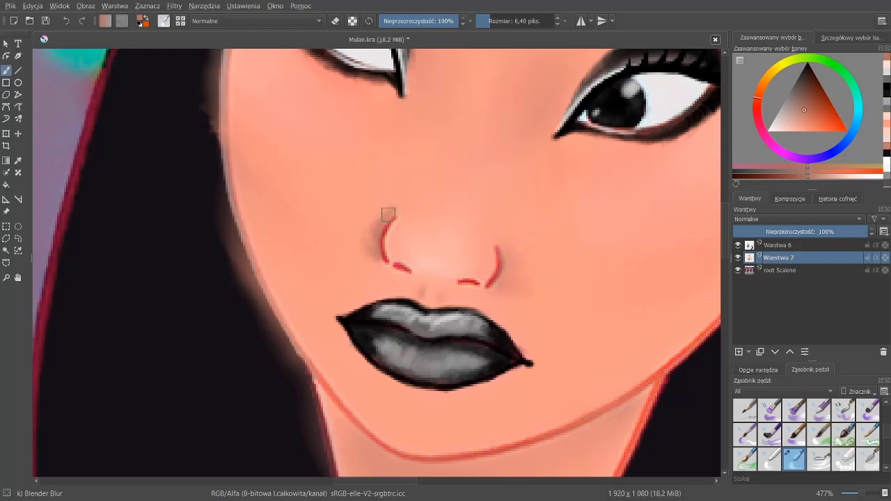
{"action": "key", "text": "bracketright"}
{"action": "key", "text": "bracketright"}
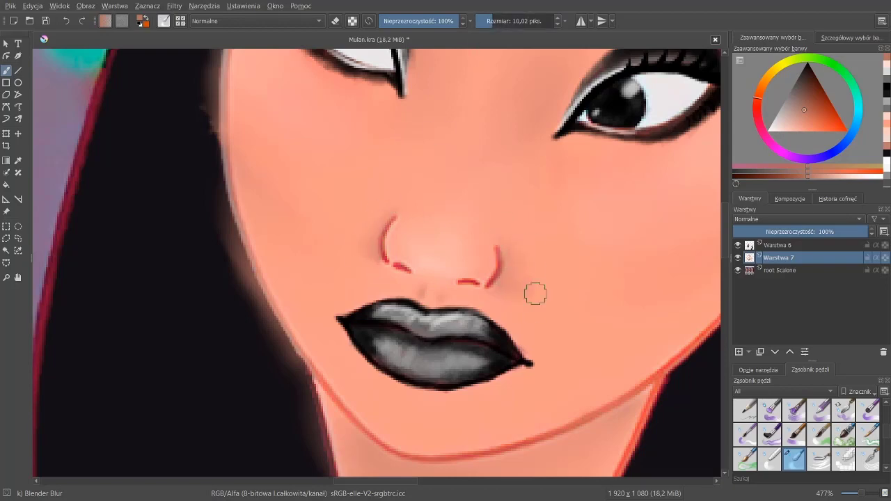
Save the document, then zoom out to view the whole image and back in on the lips
{"action": "key", "text": "ctrl+s"}
{"action": "left_click_drag", "start_coordinate": [469, 200], "coordinate": [526, 208]}
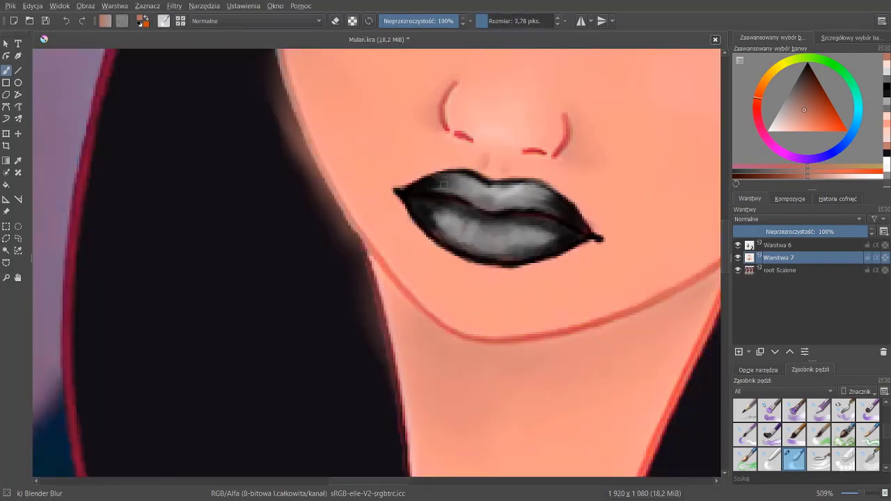
{"action": "mouse_move", "coordinate": [442, 183]}
{"action": "left_mouse_down"}
{"action": "mouse_move", "coordinate": [418, 287]}
{"action": "mouse_move", "coordinate": [418, 199]}
{"action": "left_mouse_up"}
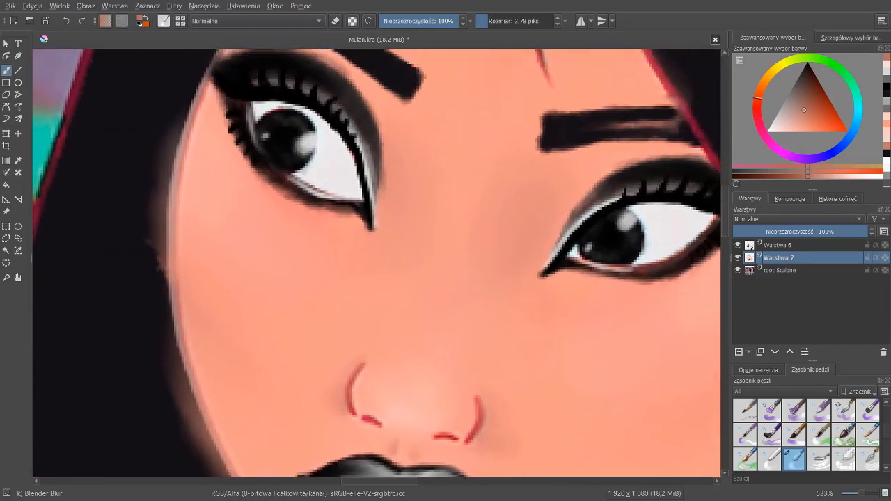
{"action": "scroll", "coordinate": [807, 431], "scroll_direction": "up", "scroll_amount": 3}
With a black Basic-5 Size brush, letter KAWAII under the left eye and add dot tattoos
{"action": "left_click", "coordinate": [793, 433]}
{"action": "left_click", "coordinate": [802, 70]}
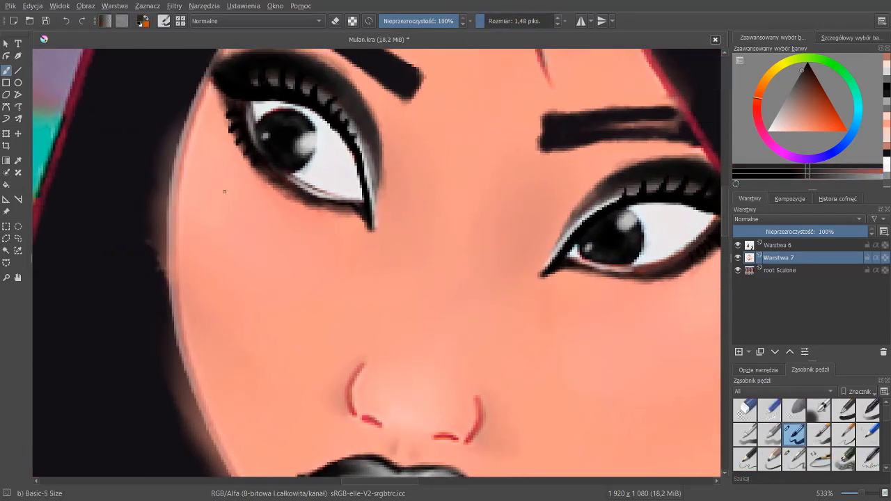
{"action": "left_click_drag", "start_coordinate": [223, 197], "coordinate": [235, 201]}
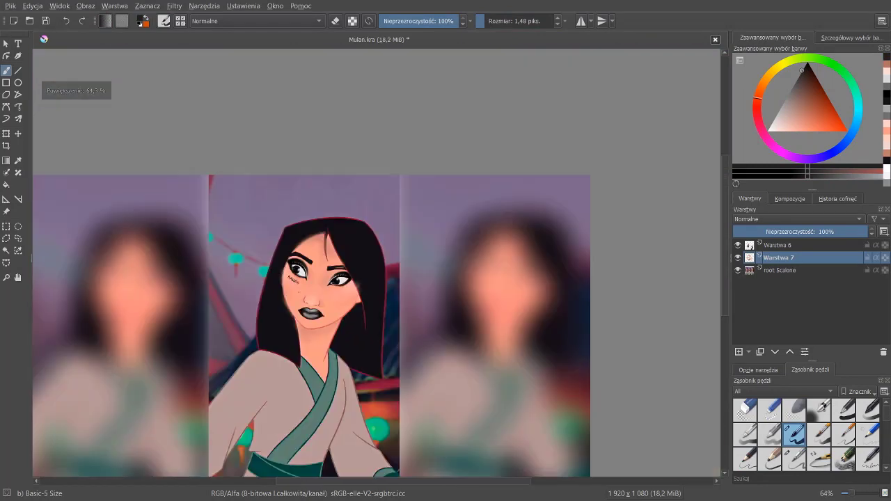
{"action": "left_click_drag", "start_coordinate": [300, 259], "coordinate": [286, 245]}
{"action": "left_click", "coordinate": [287, 245]}
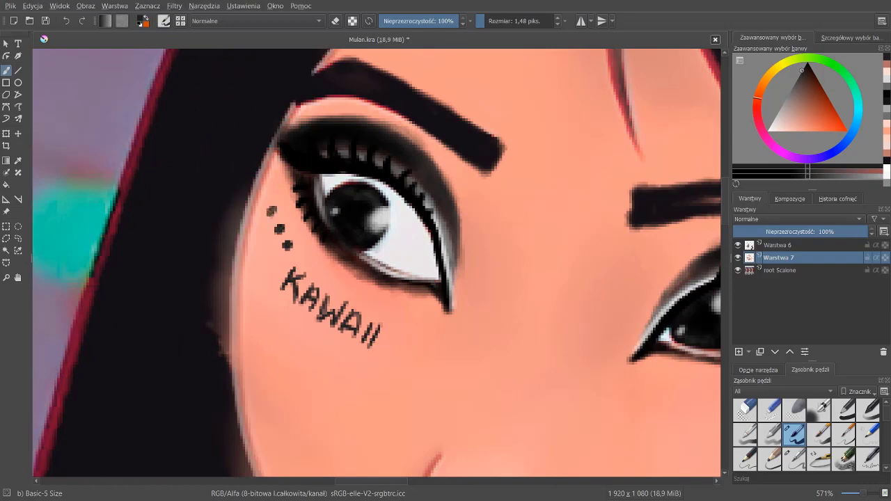
Add a third dot beside the eye and a $$ tattoo on the cheek
{"action": "scroll", "coordinate": [565, 278], "scroll_direction": "down", "scroll_amount": 2}
{"action": "scroll", "coordinate": [565, 278], "scroll_direction": "right", "scroll_amount": 5}
{"action": "left_click", "coordinate": [590, 245]}
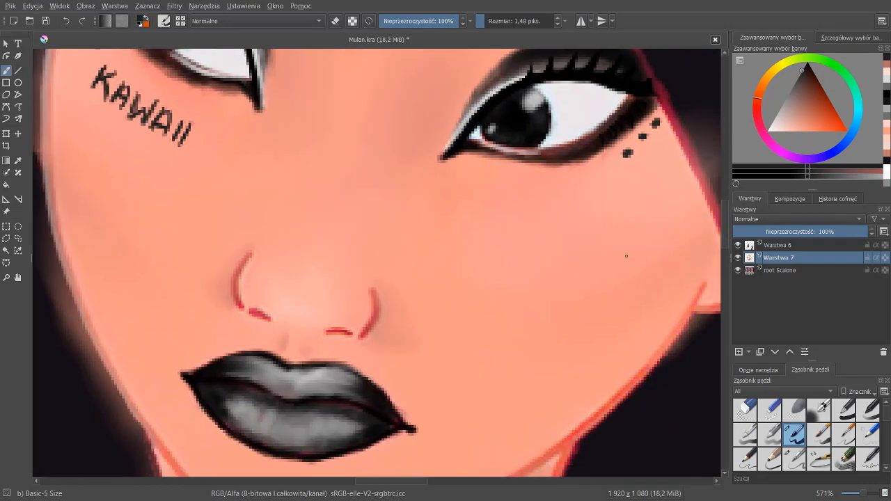
{"action": "scroll", "coordinate": [501, 339], "scroll_direction": "down", "scroll_amount": 10}
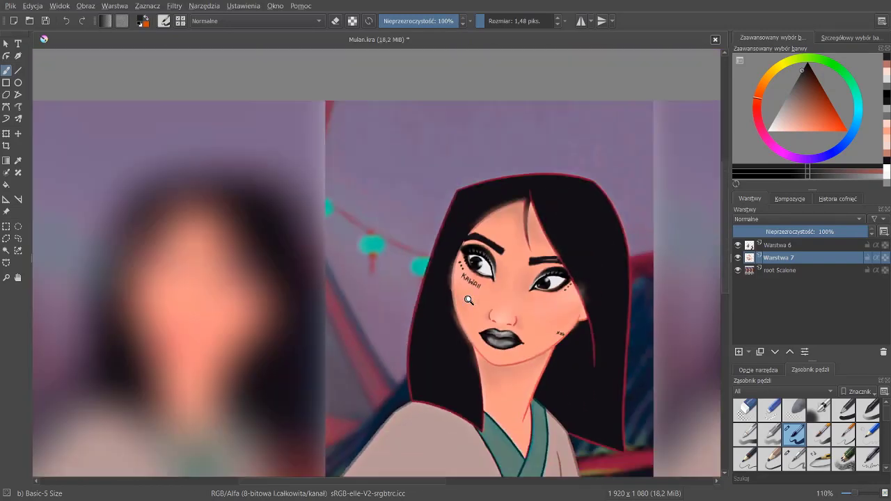
{"action": "scroll", "coordinate": [538, 323], "scroll_direction": "up", "scroll_amount": 10}
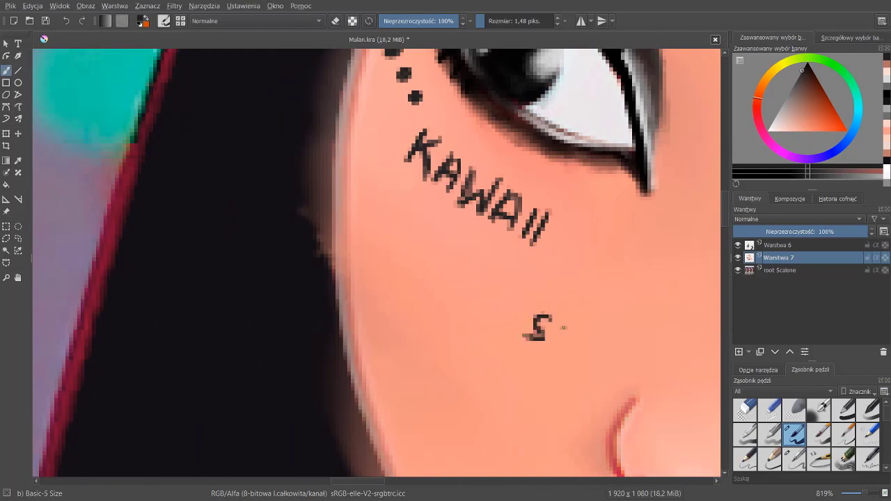
{"action": "left_click_drag", "start_coordinate": [540, 310], "coordinate": [548, 359]}
{"action": "scroll", "coordinate": [550, 334], "scroll_direction": "down", "scroll_amount": 8}
{"action": "scroll", "coordinate": [487, 279], "scroll_direction": "up", "scroll_amount": 6}
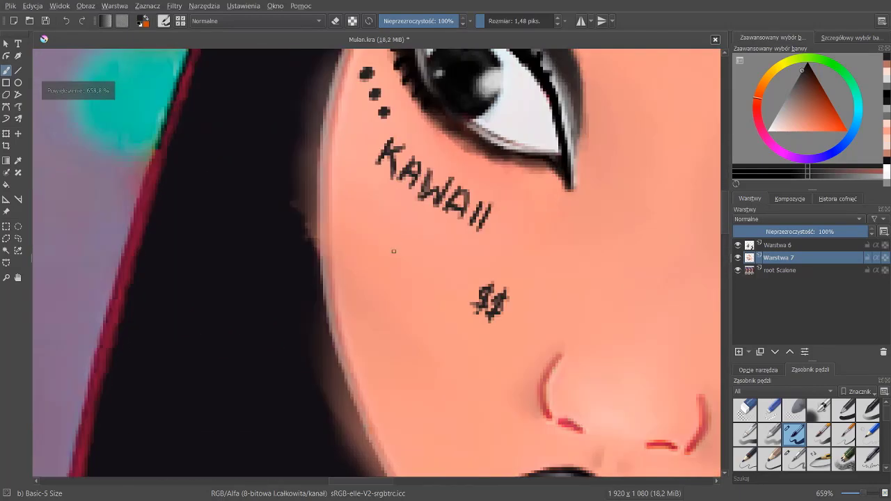
{"action": "scroll", "coordinate": [456, 161], "scroll_direction": "down", "scroll_amount": 4}
{"action": "scroll", "coordinate": [456, 160], "scroll_direction": "up", "scroll_amount": 2}
{"action": "scroll", "coordinate": [459, 159], "scroll_direction": "up", "scroll_amount": 3}
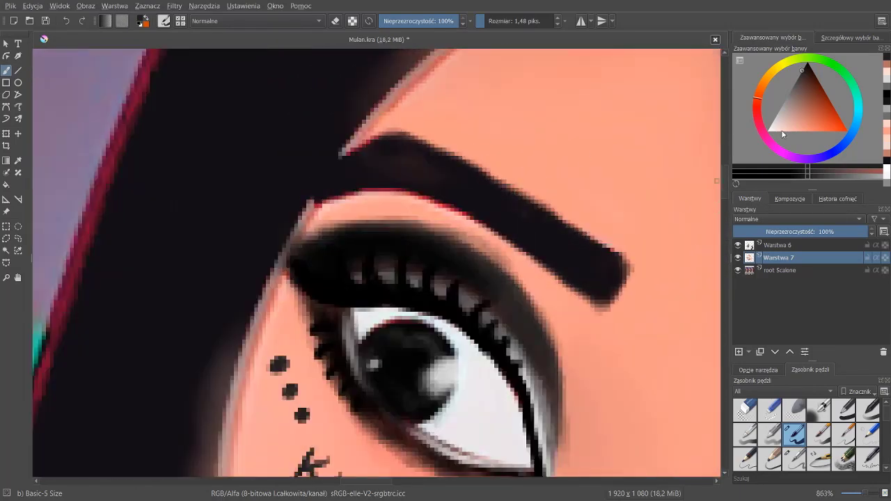
On layer Warstwa 6, letter TOKYO above the eyebrow
{"action": "key", "text": "Page_Up"}
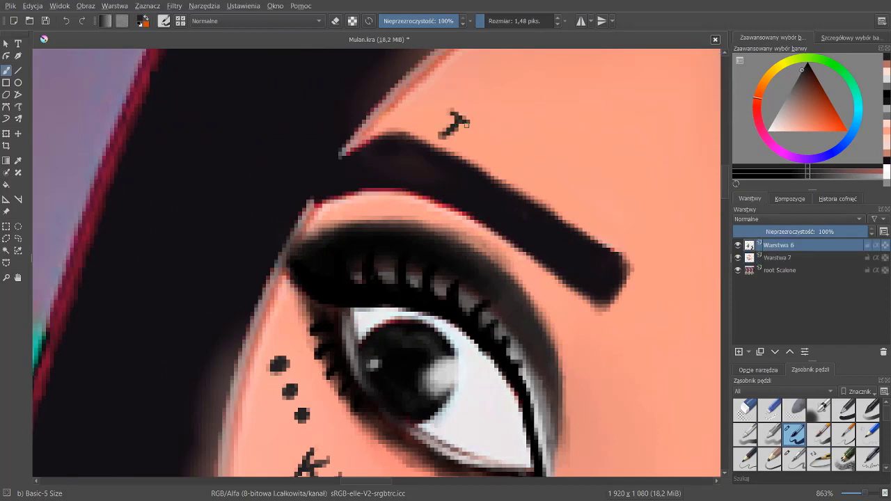
{"action": "left_click_drag", "start_coordinate": [487, 134], "coordinate": [496, 167]}
{"action": "mouse_move", "coordinate": [515, 147]}
{"action": "left_mouse_down"}
{"action": "mouse_move", "coordinate": [504, 164]}
{"action": "mouse_move", "coordinate": [536, 183]}
{"action": "left_mouse_up"}
{"action": "left_click_drag", "start_coordinate": [563, 159], "coordinate": [562, 161]}
{"action": "scroll", "coordinate": [531, 247], "scroll_direction": "down", "scroll_amount": 10}
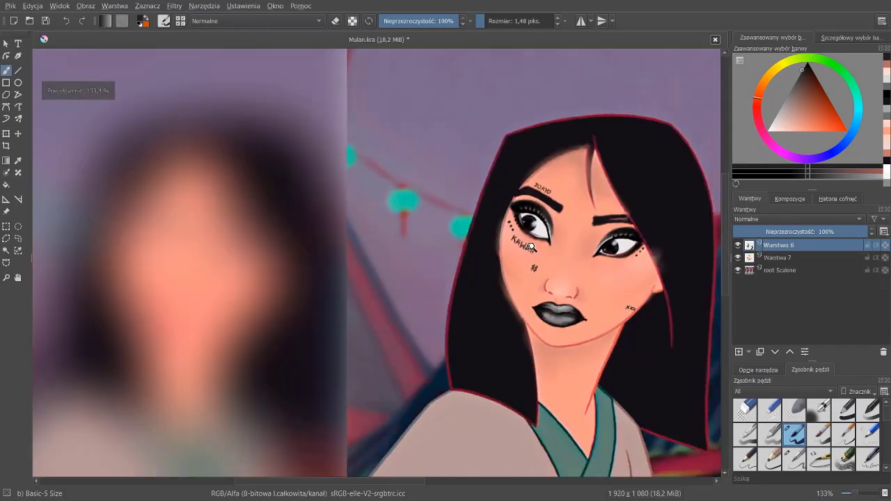
{"action": "scroll", "coordinate": [515, 186], "scroll_direction": "up", "scroll_amount": 5}
{"action": "scroll", "coordinate": [444, 164], "scroll_direction": "up", "scroll_amount": 1}
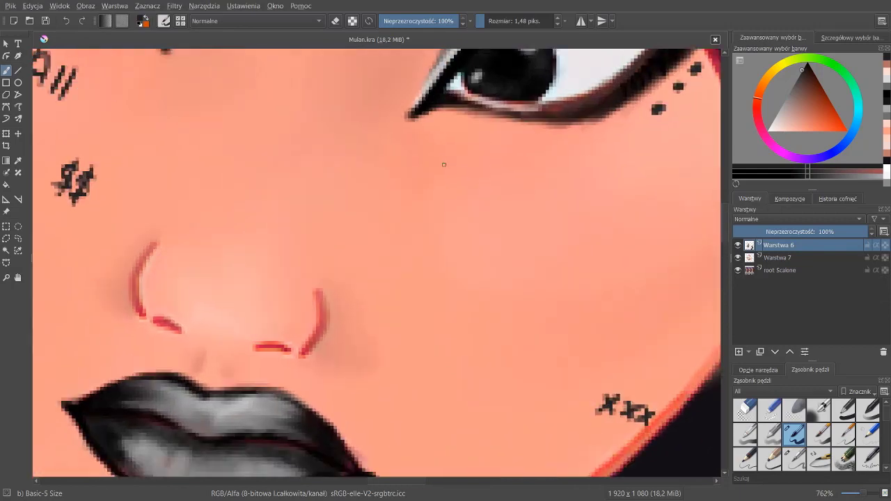
Draw two crossed arrows with heads and fletching on the right cheek
{"action": "left_click_drag", "start_coordinate": [451, 160], "coordinate": [418, 185]}
{"action": "left_click_drag", "start_coordinate": [432, 155], "coordinate": [459, 159]}
{"action": "left_click_drag", "start_coordinate": [394, 162], "coordinate": [439, 202]}
{"action": "mouse_move", "coordinate": [392, 156]}
{"action": "left_mouse_down"}
{"action": "mouse_move", "coordinate": [393, 181]}
{"action": "mouse_move", "coordinate": [412, 160]}
{"action": "left_mouse_up"}
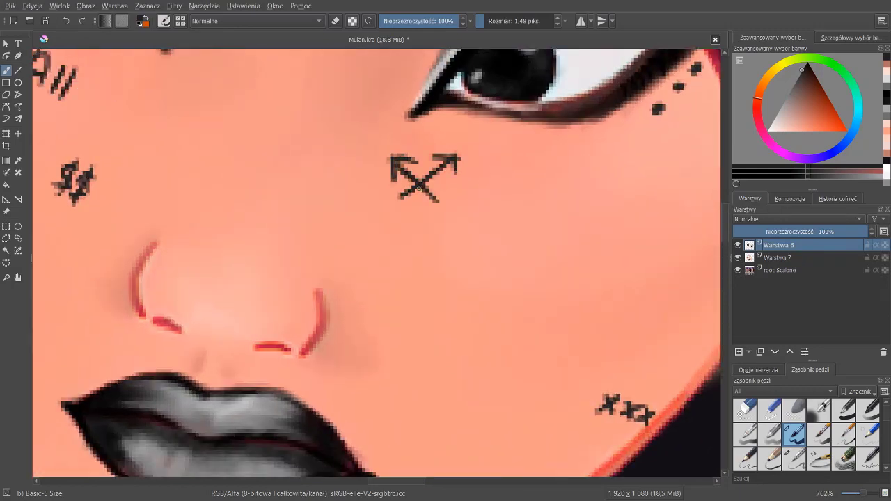
{"action": "left_click_drag", "start_coordinate": [397, 201], "coordinate": [377, 222]}
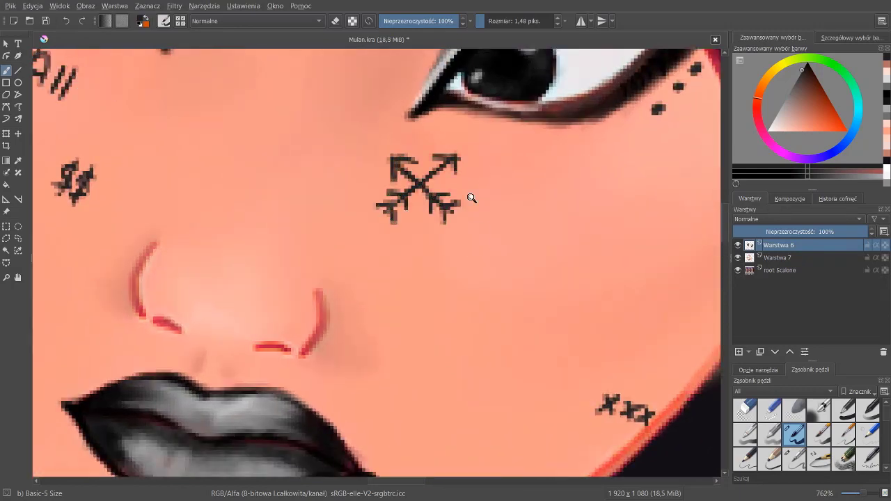
{"action": "scroll", "coordinate": [471, 195], "scroll_direction": "down", "scroll_amount": 10}
Draw a spider web tattoo with curved strands on the neck
{"action": "scroll", "coordinate": [432, 306], "scroll_direction": "up", "scroll_amount": 10}
{"action": "left_click_drag", "start_coordinate": [467, 133], "coordinate": [463, 159]}
{"action": "left_click_drag", "start_coordinate": [462, 158], "coordinate": [483, 150]}
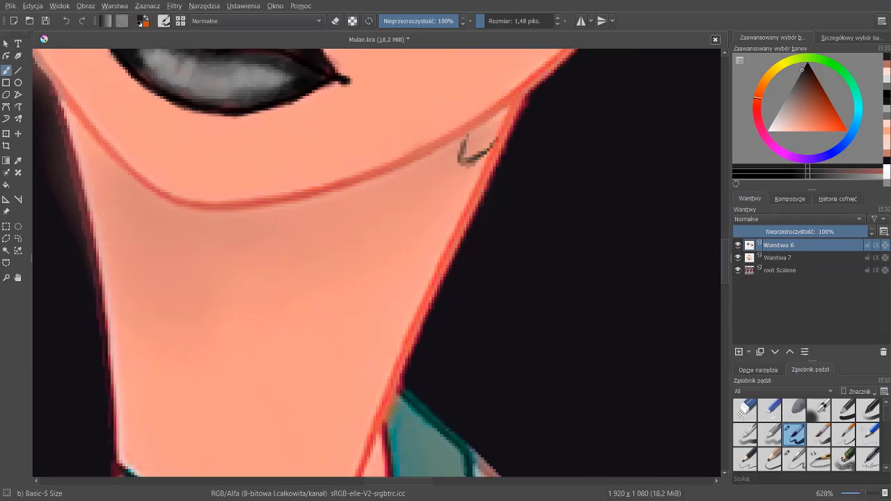
{"action": "left_click_drag", "start_coordinate": [431, 278], "coordinate": [450, 180]}
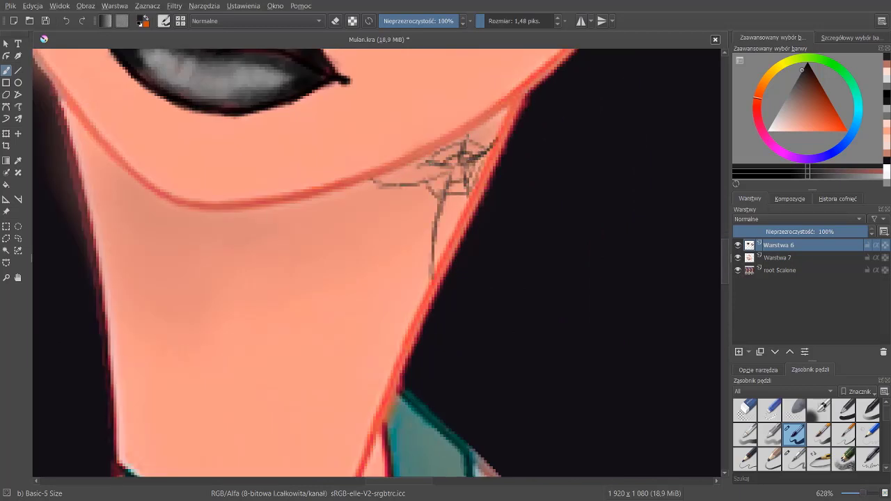
{"action": "left_click_drag", "start_coordinate": [398, 192], "coordinate": [412, 215]}
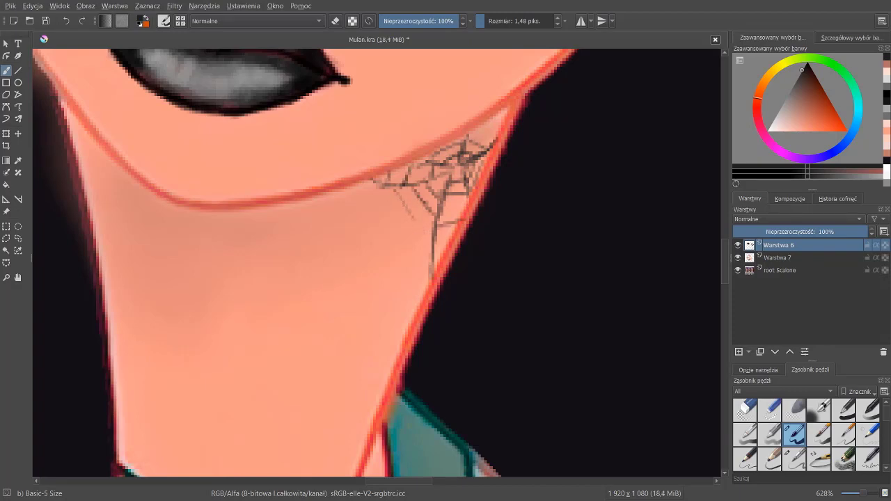
{"action": "left_click_drag", "start_coordinate": [390, 186], "coordinate": [432, 243]}
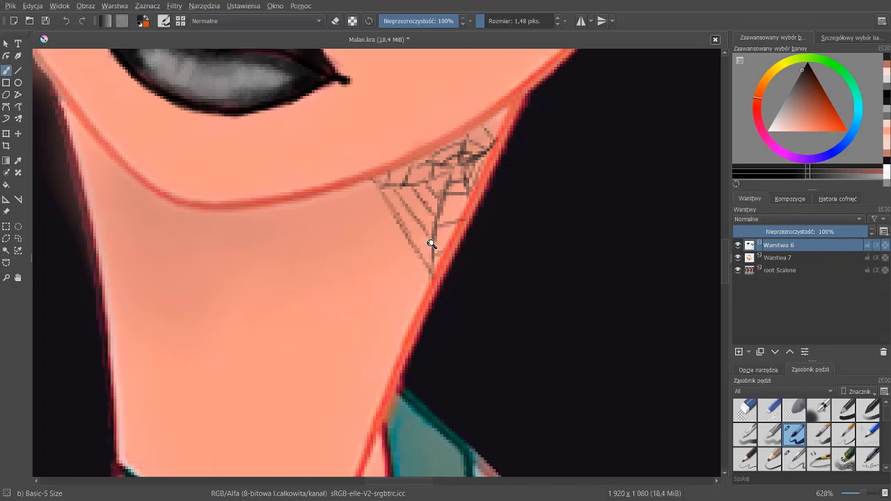
{"action": "scroll", "coordinate": [404, 213], "scroll_direction": "down", "scroll_amount": 2}
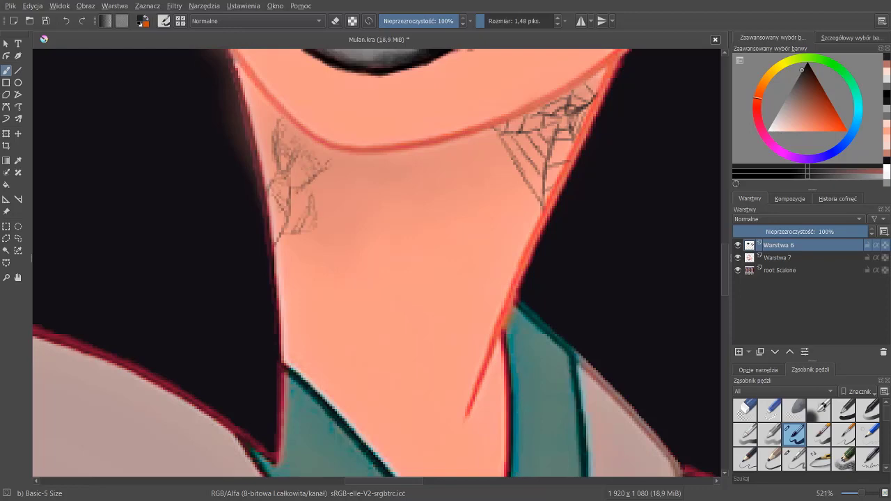
{"action": "scroll", "coordinate": [254, 205], "scroll_direction": "down", "scroll_amount": 5}
{"action": "scroll", "coordinate": [254, 206], "scroll_direction": "up", "scroll_amount": 6}
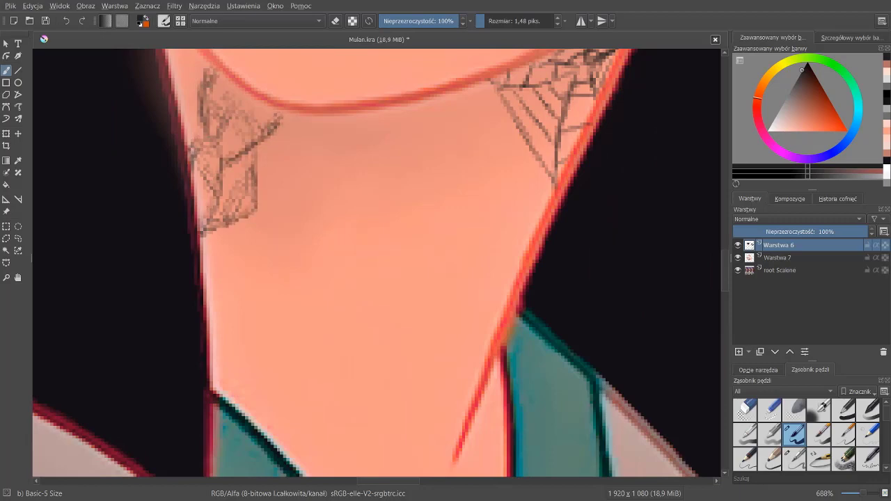
{"action": "scroll", "coordinate": [490, 220], "scroll_direction": "down", "scroll_amount": 5}
{"action": "scroll", "coordinate": [490, 221], "scroll_direction": "up", "scroll_amount": 5}
{"action": "scroll", "coordinate": [491, 220], "scroll_direction": "up", "scroll_amount": 2}
Hand-letter the word BALEI on the neck below the web
{"action": "mouse_move", "coordinate": [444, 174]}
{"action": "left_mouse_down"}
{"action": "mouse_move", "coordinate": [428, 200]}
{"action": "mouse_move", "coordinate": [457, 202]}
{"action": "left_mouse_up"}
{"action": "mouse_move", "coordinate": [483, 187]}
{"action": "left_mouse_down"}
{"action": "mouse_move", "coordinate": [471, 202]}
{"action": "mouse_move", "coordinate": [480, 209]}
{"action": "left_mouse_up"}
{"action": "left_click_drag", "start_coordinate": [499, 198], "coordinate": [479, 228]}
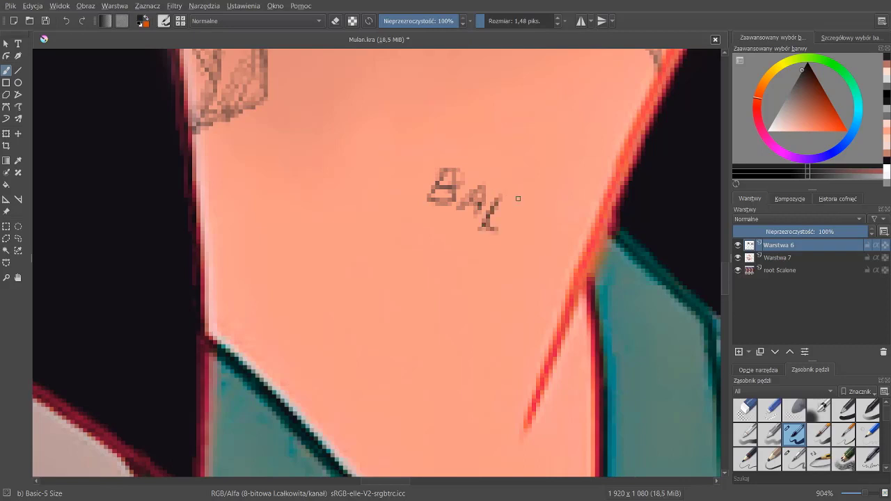
{"action": "left_click_drag", "start_coordinate": [511, 216], "coordinate": [530, 209]}
{"action": "mouse_move", "coordinate": [526, 221]}
{"action": "left_mouse_down"}
{"action": "mouse_move", "coordinate": [530, 243]}
{"action": "mouse_move", "coordinate": [548, 245]}
{"action": "left_mouse_up"}
{"action": "left_click_drag", "start_coordinate": [550, 243], "coordinate": [578, 227]}
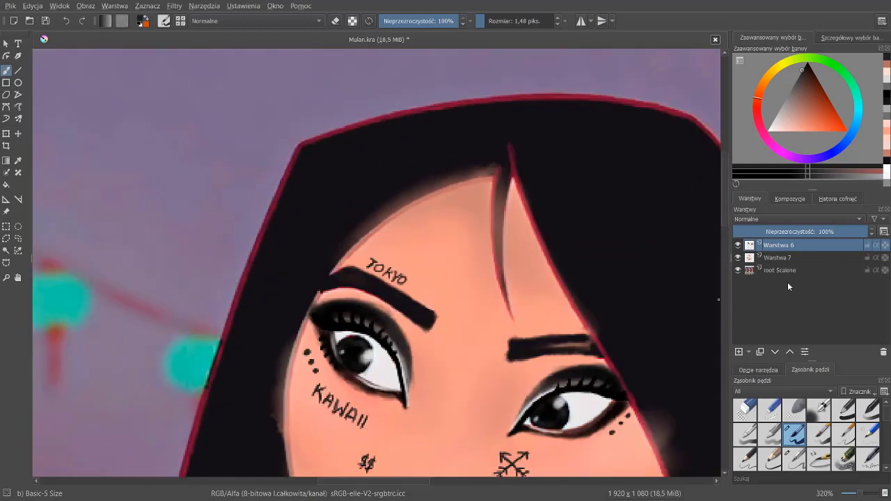
On a new layer, paint dark purple along the forehead hairline and left face edge
{"action": "left_click", "coordinate": [739, 352]}
{"action": "left_click", "coordinate": [703, 91], "text": "ctrl"}
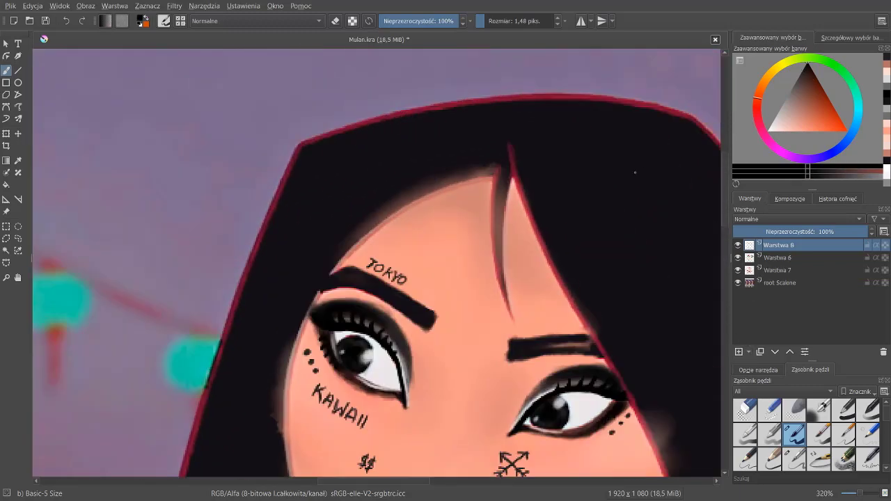
{"action": "left_click_drag", "start_coordinate": [499, 171], "coordinate": [417, 190]}
{"action": "mouse_move", "coordinate": [499, 174]}
{"action": "left_mouse_down"}
{"action": "mouse_move", "coordinate": [348, 254]}
{"action": "mouse_move", "coordinate": [289, 351]}
{"action": "left_mouse_up"}
{"action": "left_click_drag", "start_coordinate": [287, 431], "coordinate": [288, 224]}
{"action": "scroll", "coordinate": [294, 328], "scroll_direction": "down", "scroll_amount": 5}
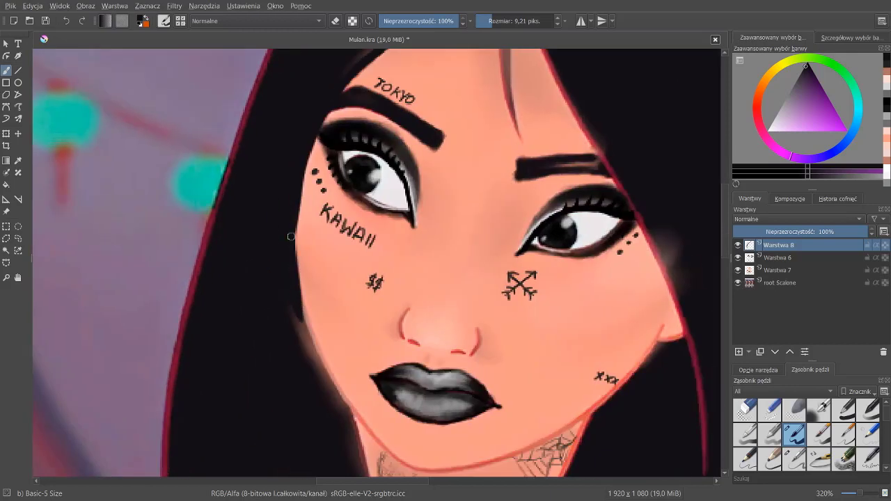
{"action": "left_click_drag", "start_coordinate": [348, 415], "coordinate": [289, 293]}
Darken the hair along the right jaw and near the eyebrow, then paint a green strand
{"action": "scroll", "coordinate": [288, 292], "scroll_direction": "down", "scroll_amount": 2}
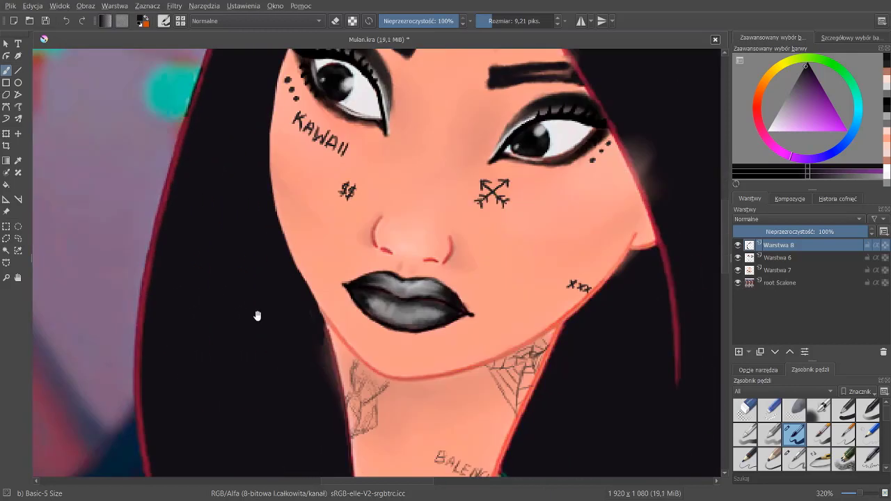
{"action": "scroll", "coordinate": [387, 238], "scroll_direction": "down", "scroll_amount": 5}
{"action": "mouse_move", "coordinate": [387, 238]}
{"action": "left_mouse_down"}
{"action": "mouse_move", "coordinate": [391, 248]}
{"action": "mouse_move", "coordinate": [347, 306]}
{"action": "mouse_move", "coordinate": [297, 415]}
{"action": "left_mouse_up"}
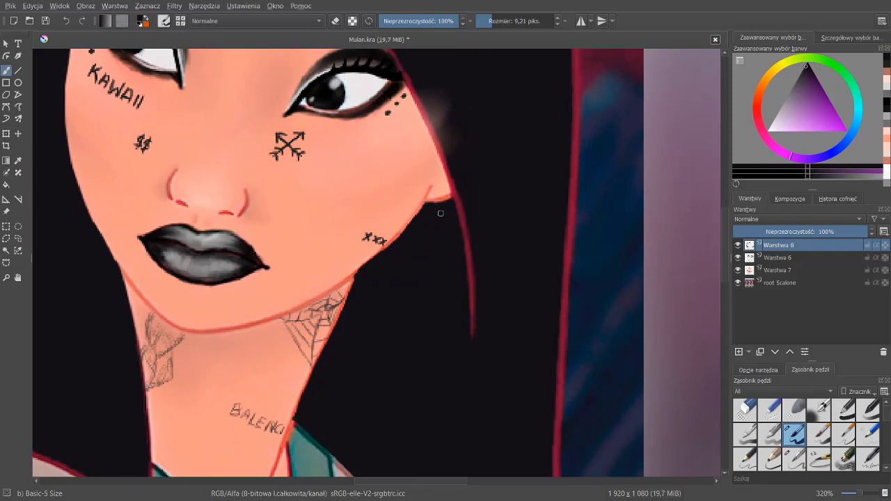
{"action": "scroll", "coordinate": [440, 213], "scroll_direction": "up", "scroll_amount": 4}
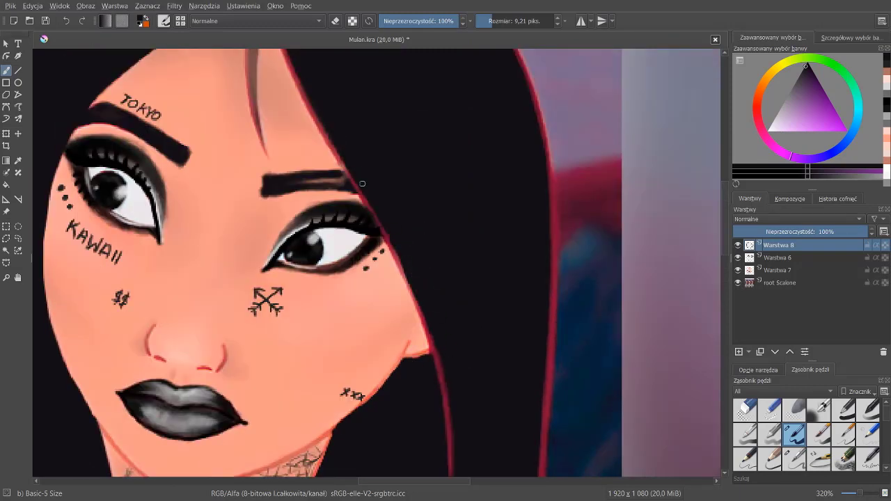
{"action": "left_click_drag", "start_coordinate": [362, 184], "coordinate": [411, 303]}
{"action": "mouse_move", "coordinate": [302, 155]}
{"action": "left_mouse_down"}
{"action": "mouse_move", "coordinate": [296, 237]}
{"action": "mouse_move", "coordinate": [313, 299]}
{"action": "left_mouse_up"}
{"action": "mouse_move", "coordinate": [314, 229]}
{"action": "left_mouse_down"}
{"action": "mouse_move", "coordinate": [302, 151]}
{"action": "mouse_move", "coordinate": [386, 268]}
{"action": "mouse_move", "coordinate": [432, 209]}
{"action": "left_mouse_up"}
{"action": "mouse_move", "coordinate": [491, 111]}
{"action": "left_mouse_down"}
{"action": "mouse_move", "coordinate": [389, 173]}
{"action": "mouse_move", "coordinate": [395, 165]}
{"action": "mouse_move", "coordinate": [351, 278]}
{"action": "mouse_move", "coordinate": [338, 407]}
{"action": "left_mouse_up"}
Extend the bright green hair streak down the face edge to the shoulder
{"action": "key", "text": "ctrl+z"}
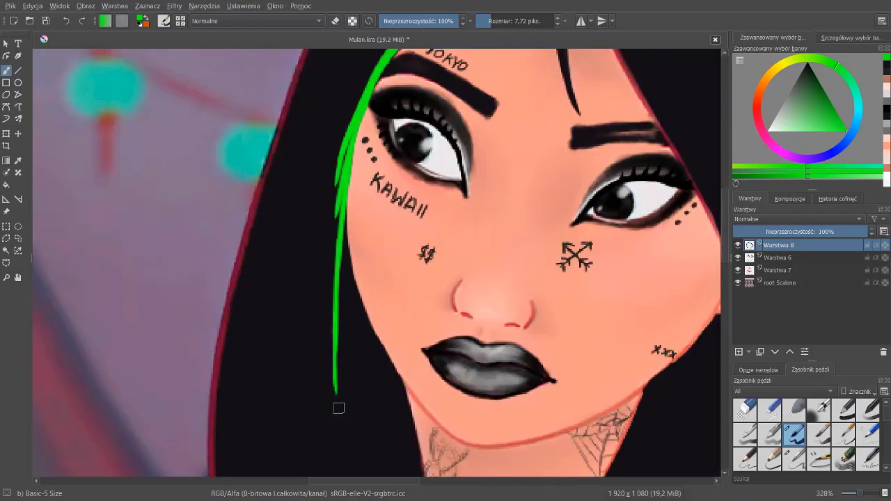
{"action": "left_click_drag", "start_coordinate": [343, 167], "coordinate": [333, 275]}
{"action": "left_click_drag", "start_coordinate": [334, 209], "coordinate": [336, 407]}
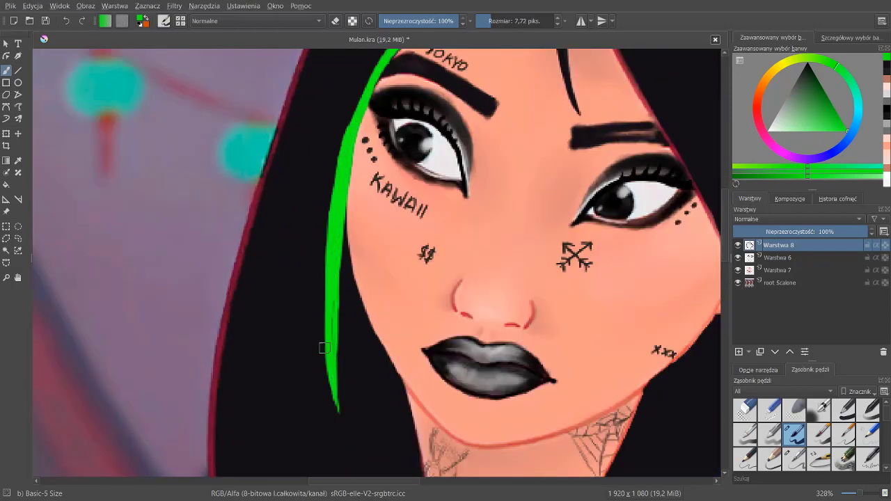
{"action": "left_click_drag", "start_coordinate": [342, 130], "coordinate": [315, 189]}
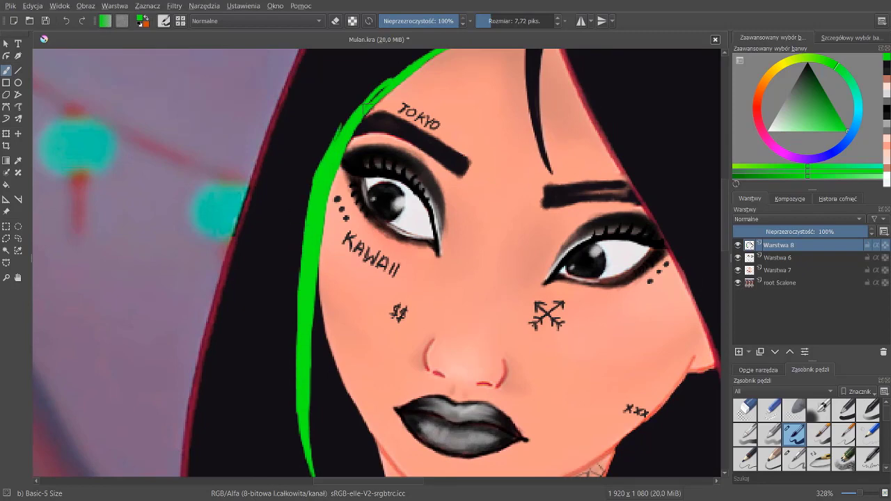
{"action": "left_click_drag", "start_coordinate": [350, 124], "coordinate": [323, 174]}
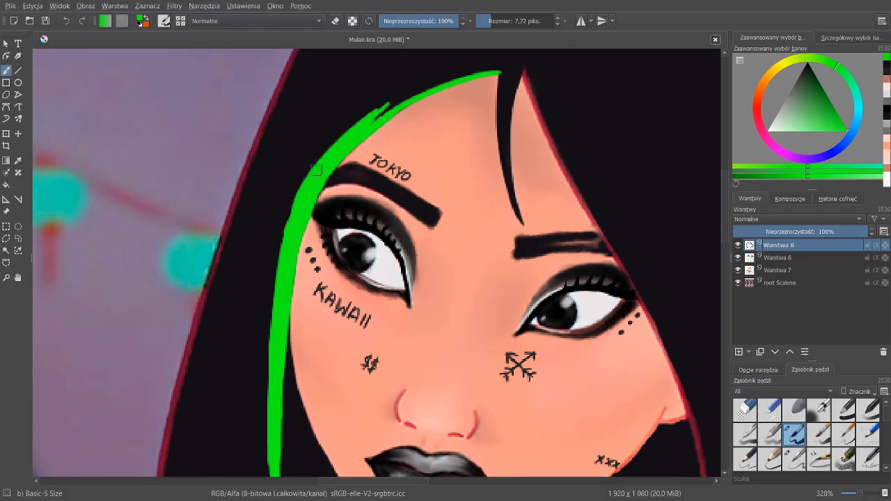
{"action": "left_click_drag", "start_coordinate": [412, 85], "coordinate": [340, 163]}
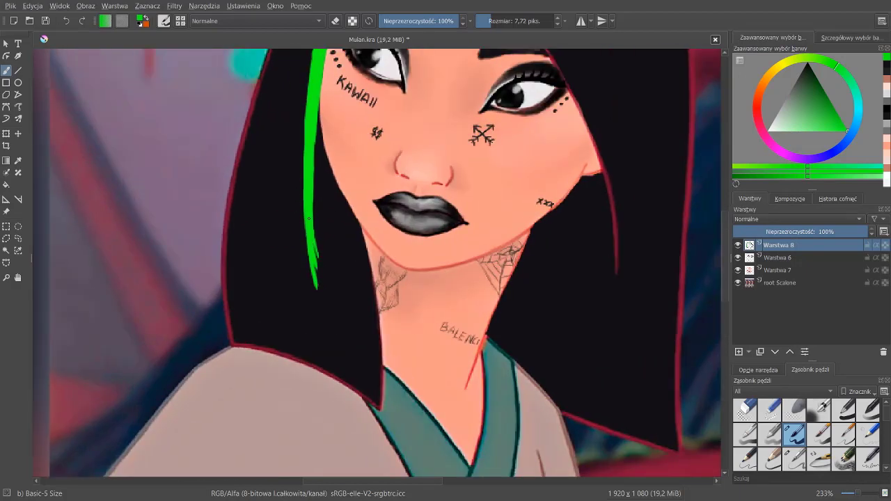
{"action": "left_click_drag", "start_coordinate": [309, 168], "coordinate": [368, 386]}
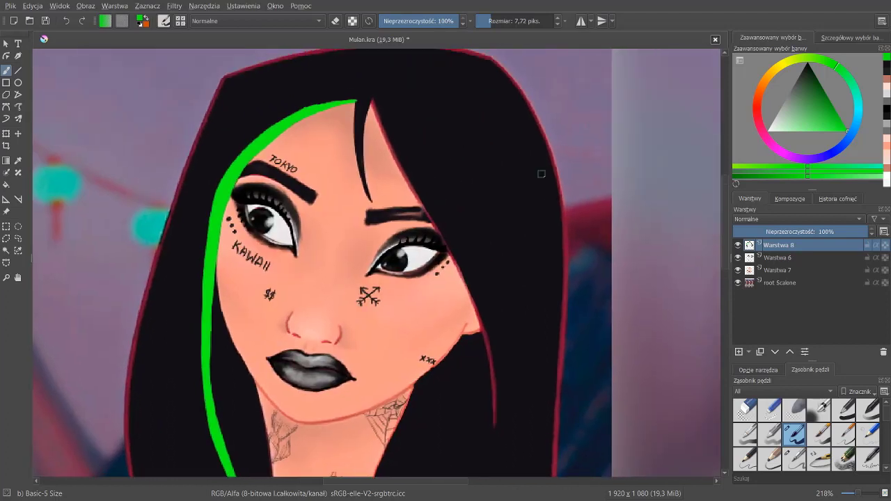
Paint dark red strands along the right-hand edge of the hair
{"action": "key", "text": "b"}
{"action": "left_click_drag", "start_coordinate": [405, 164], "coordinate": [373, 105]}
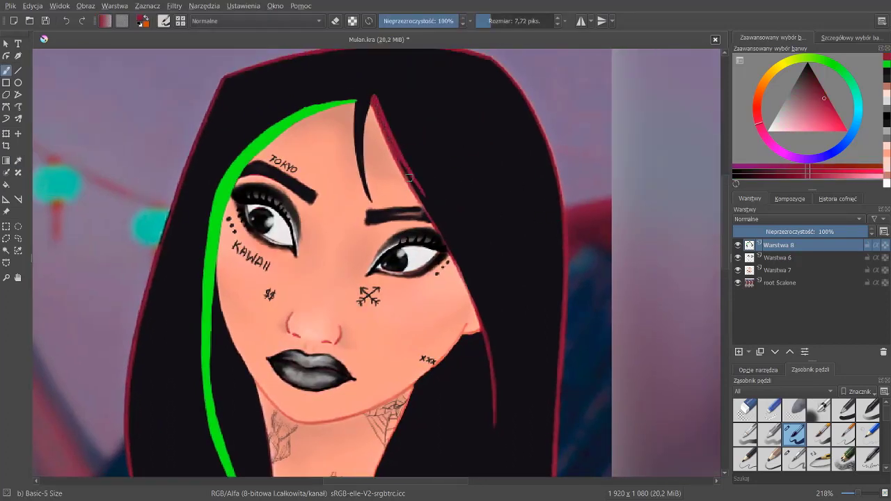
{"action": "left_click_drag", "start_coordinate": [447, 231], "coordinate": [394, 150]}
{"action": "mouse_move", "coordinate": [436, 215]}
{"action": "left_mouse_down"}
{"action": "mouse_move", "coordinate": [474, 277]}
{"action": "mouse_move", "coordinate": [389, 196]}
{"action": "mouse_move", "coordinate": [411, 360]}
{"action": "left_mouse_up"}
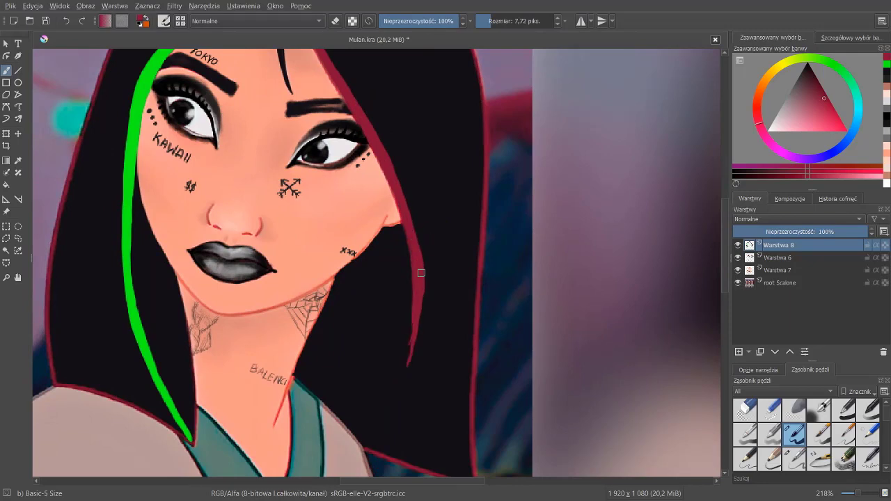
{"action": "scroll", "coordinate": [342, 259], "scroll_direction": "down", "scroll_amount": 4}
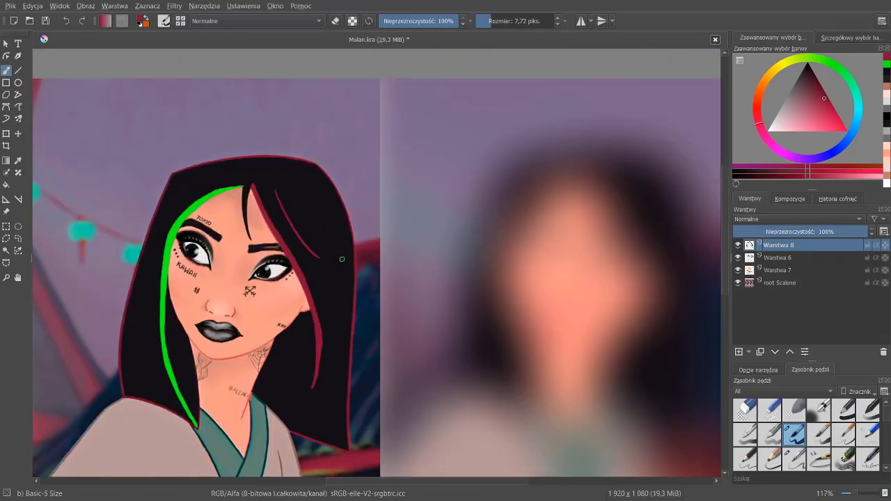
Sketch torn edges on both sleeves on new layer Warstwa 9 with Pencil-4 Soft
{"action": "left_click", "coordinate": [572, 159], "text": "ctrl"}
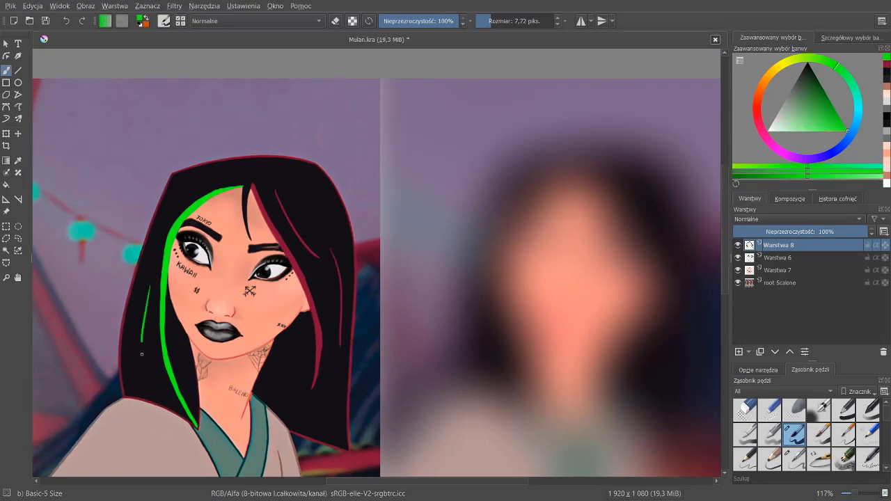
{"action": "scroll", "coordinate": [169, 205], "scroll_direction": "down", "scroll_amount": 2}
{"action": "scroll", "coordinate": [428, 232], "scroll_direction": "up", "scroll_amount": 4}
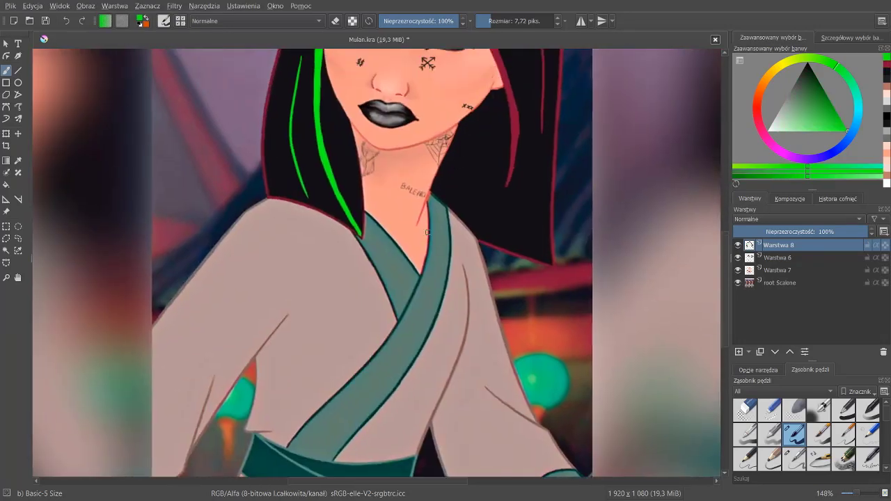
{"action": "left_click", "coordinate": [741, 351]}
{"action": "key", "text": "i"}
{"action": "key", "text": "i"}
{"action": "key", "text": "i"}
{"action": "left_click_drag", "start_coordinate": [268, 306], "coordinate": [205, 383]}
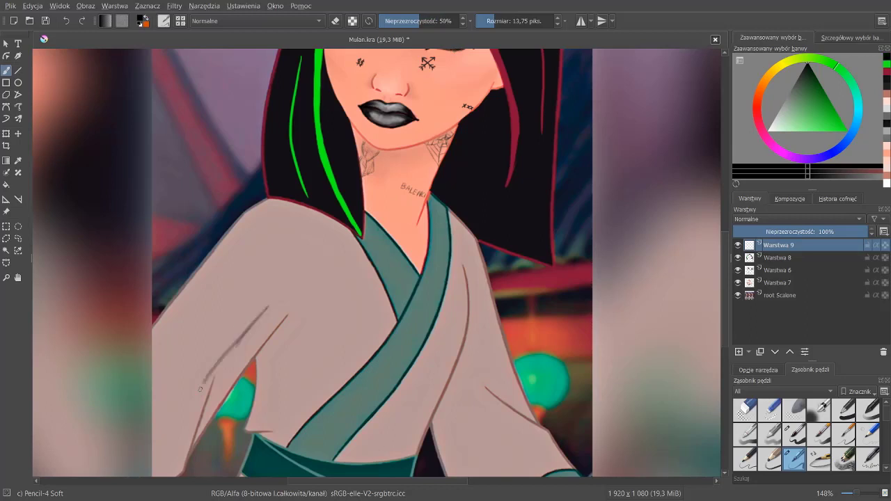
{"action": "left_click_drag", "start_coordinate": [237, 345], "coordinate": [159, 475]}
{"action": "left_click_drag", "start_coordinate": [279, 348], "coordinate": [268, 318]}
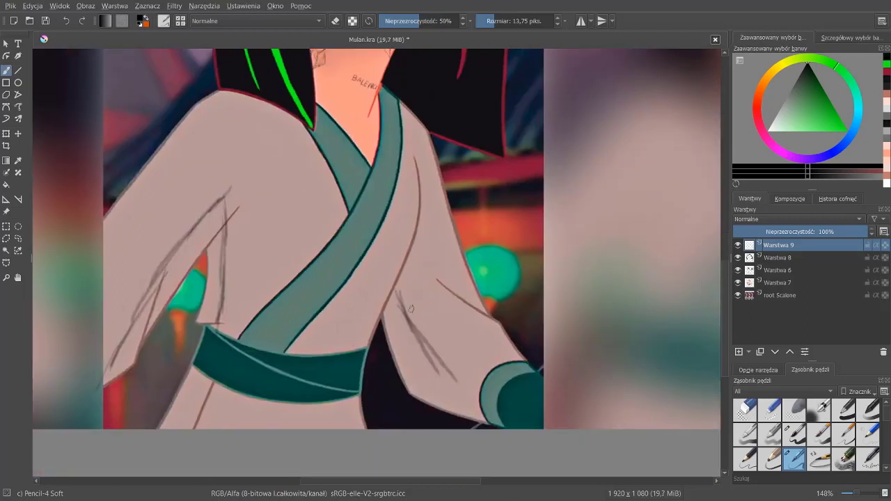
{"action": "left_click_drag", "start_coordinate": [404, 296], "coordinate": [498, 418]}
{"action": "left_click_drag", "start_coordinate": [405, 257], "coordinate": [389, 313]}
On Warstwa 8, paint sampled teal lantern and red background into the left sleeve gap
{"action": "left_click", "coordinate": [773, 258]}
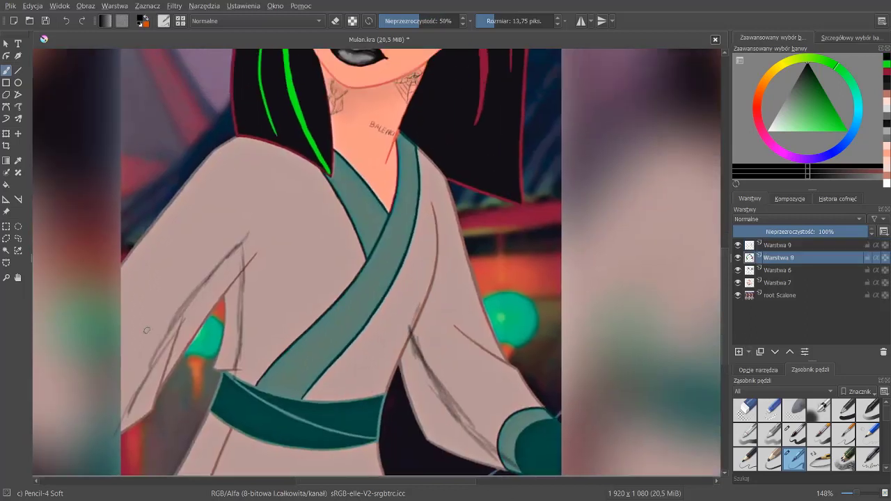
{"action": "left_click", "coordinate": [197, 326], "text": "ctrl"}
{"action": "key", "text": "slash"}
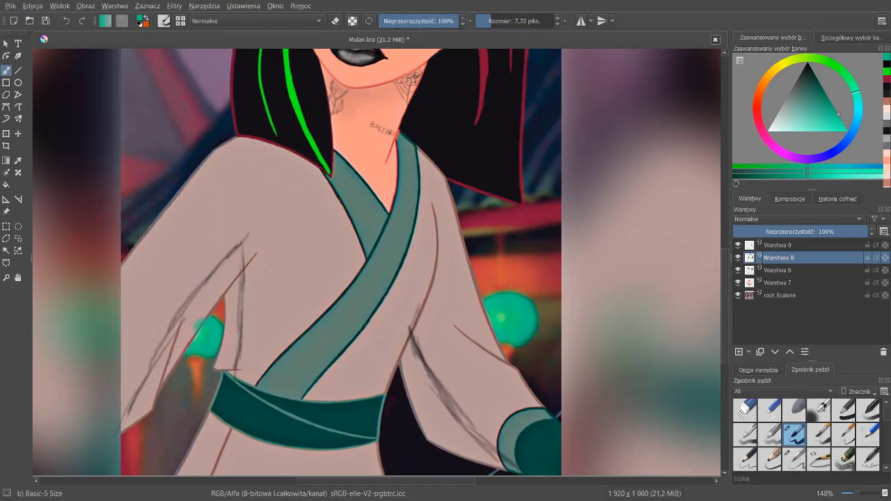
{"action": "left_click_drag", "start_coordinate": [203, 323], "coordinate": [188, 324]}
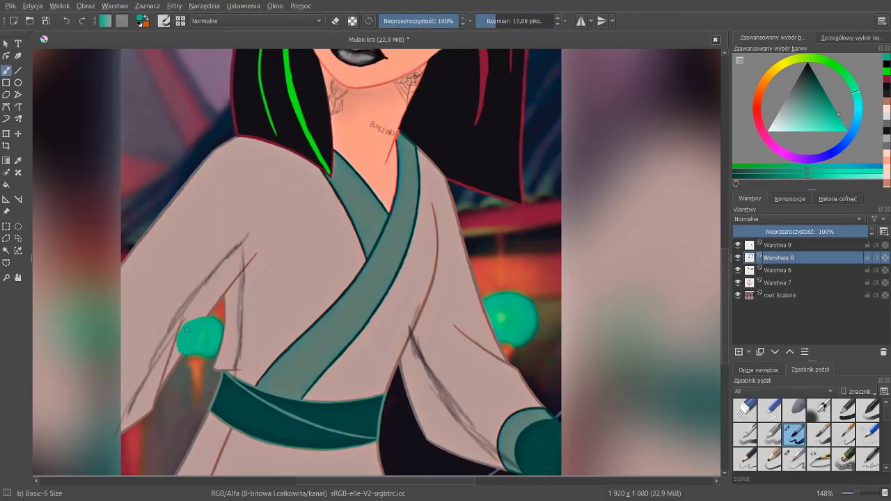
{"action": "scroll", "coordinate": [200, 317], "scroll_direction": "up", "scroll_amount": 5}
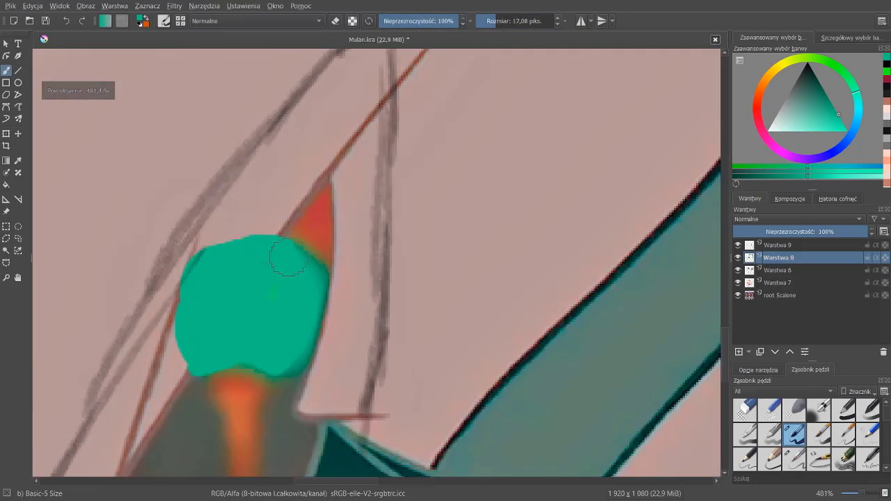
{"action": "left_click_drag", "start_coordinate": [230, 240], "coordinate": [191, 366]}
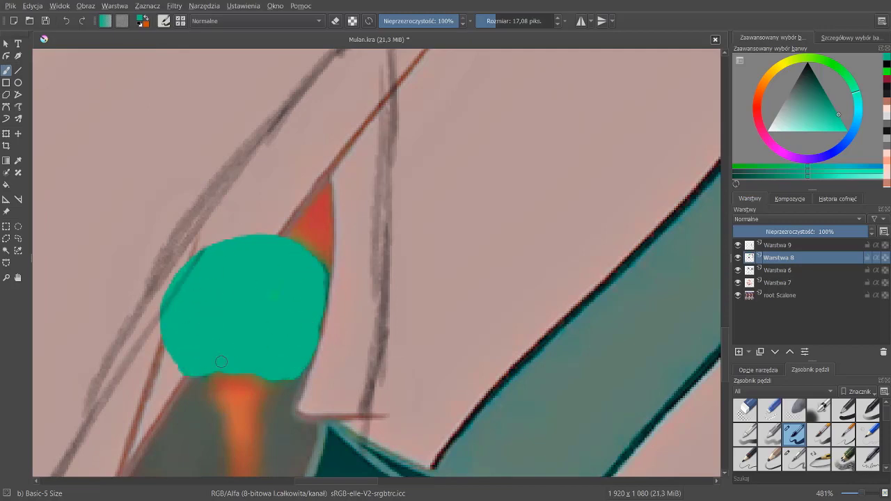
{"action": "scroll", "coordinate": [220, 361], "scroll_direction": "down", "scroll_amount": 5}
{"action": "scroll", "coordinate": [209, 293], "scroll_direction": "up", "scroll_amount": 3}
{"action": "left_click", "coordinate": [201, 334], "text": "ctrl"}
{"action": "left_click_drag", "start_coordinate": [230, 243], "coordinate": [203, 286]}
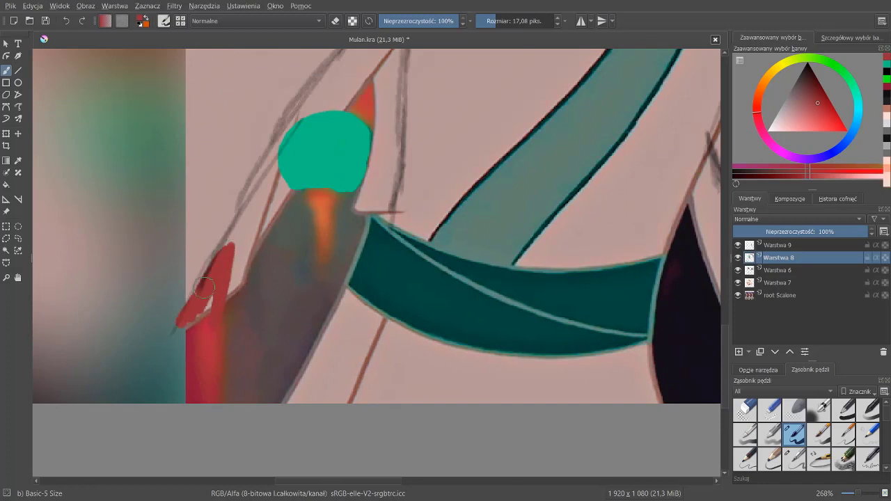
Paint sampled mauve-grey and grey-green into the rest of the sleeve gap
{"action": "key", "text": "slash"}
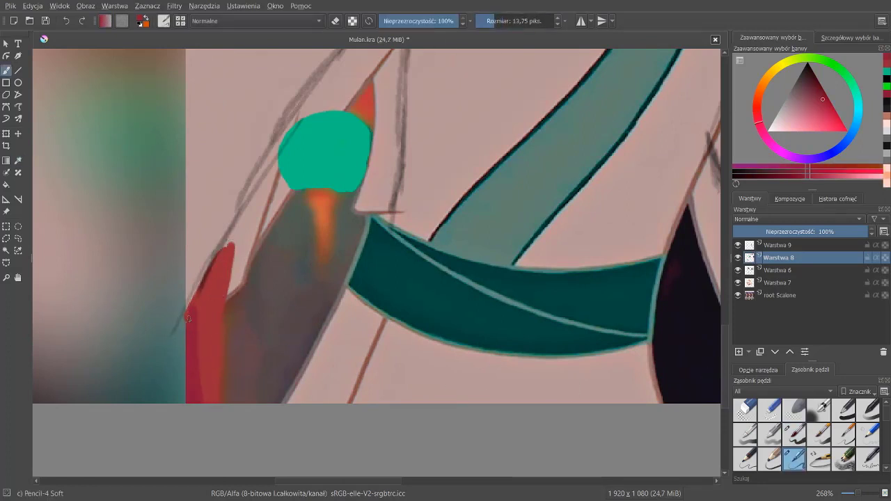
{"action": "left_click", "coordinate": [217, 300], "text": "ctrl"}
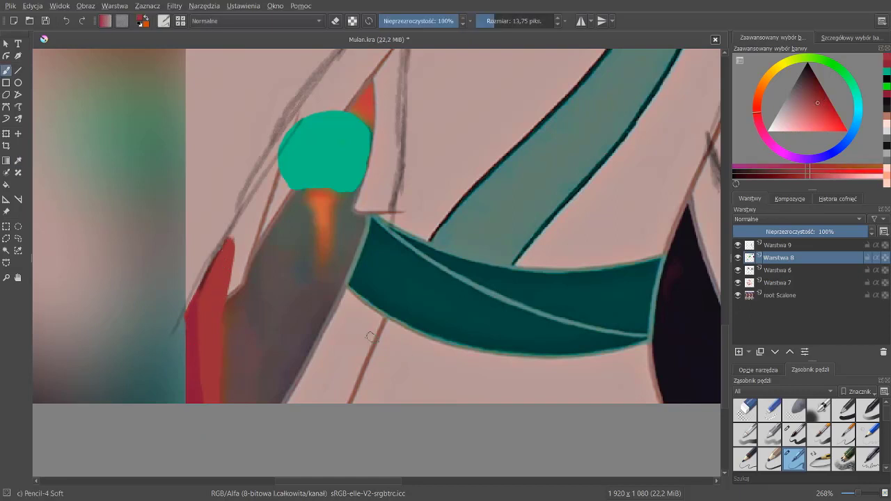
{"action": "left_click", "coordinate": [264, 298], "text": "ctrl"}
{"action": "mouse_move", "coordinate": [241, 304]}
{"action": "left_mouse_down"}
{"action": "mouse_move", "coordinate": [245, 213]}
{"action": "mouse_move", "coordinate": [238, 231]}
{"action": "left_mouse_up"}
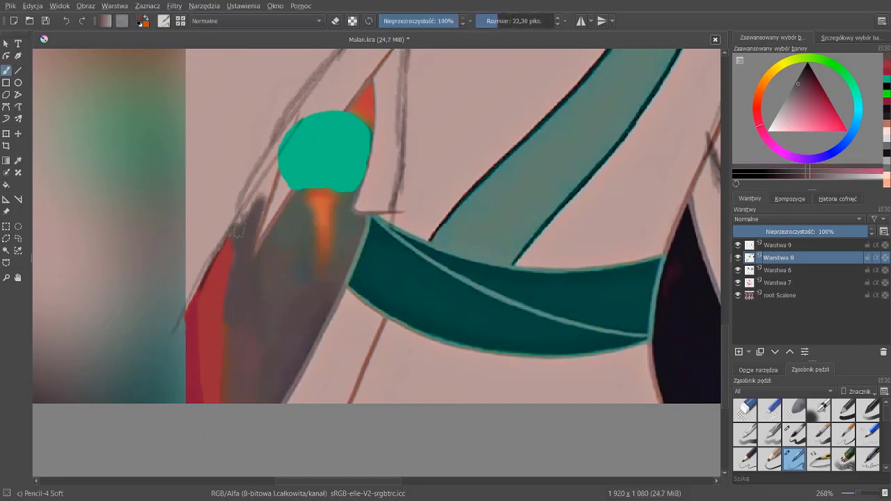
{"action": "left_click", "coordinate": [285, 232], "text": "ctrl"}
{"action": "left_click_drag", "start_coordinate": [285, 216], "coordinate": [258, 160]}
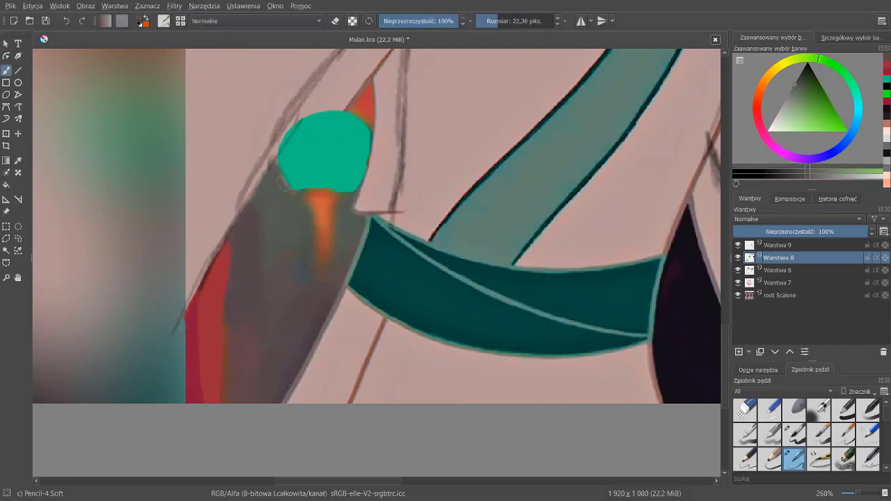
Fill the orange-red tip above the teal lantern and paint grey along its right side
{"action": "left_click_drag", "start_coordinate": [355, 145], "coordinate": [366, 221]}
{"action": "left_click", "coordinate": [383, 175], "text": "ctrl"}
{"action": "left_click_drag", "start_coordinate": [380, 174], "coordinate": [376, 143]}
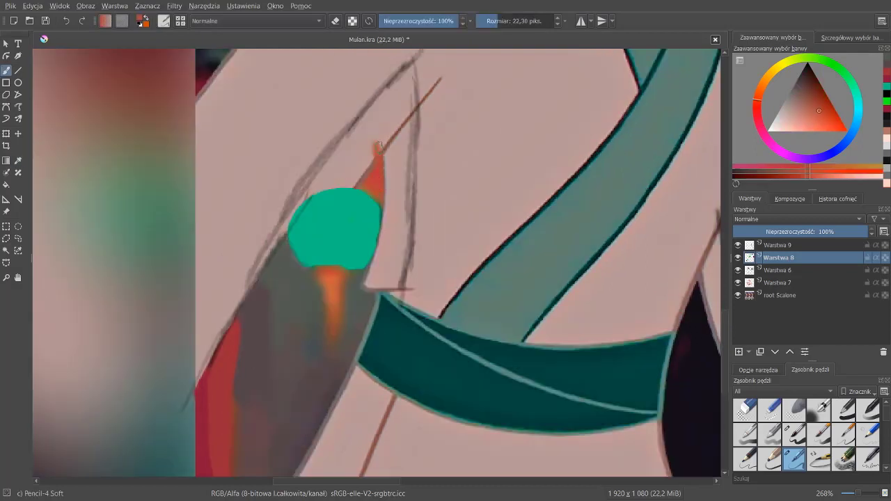
{"action": "mouse_move", "coordinate": [389, 209]}
{"action": "left_mouse_down"}
{"action": "mouse_move", "coordinate": [393, 87]}
{"action": "mouse_move", "coordinate": [313, 191]}
{"action": "mouse_move", "coordinate": [376, 139]}
{"action": "left_mouse_up"}
{"action": "key", "text": "ctrl+z"}
{"action": "left_click_drag", "start_coordinate": [323, 181], "coordinate": [393, 98]}
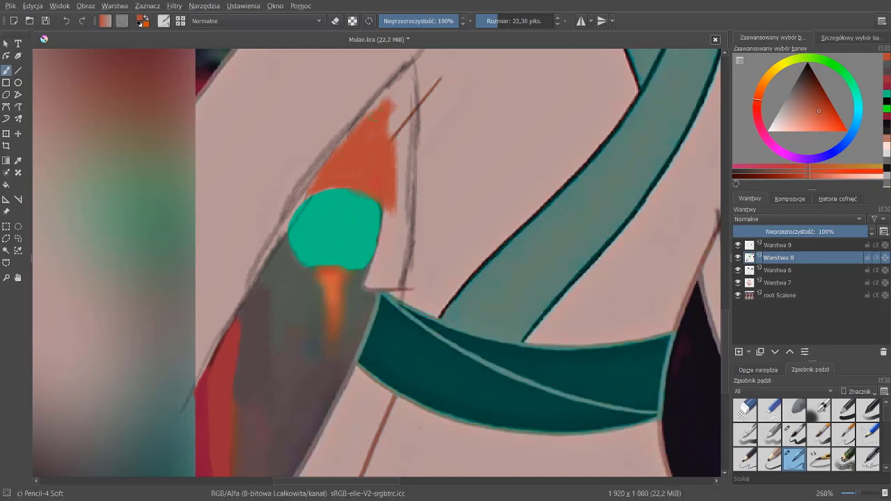
{"action": "mouse_move", "coordinate": [379, 146]}
{"action": "left_mouse_down"}
{"action": "mouse_move", "coordinate": [373, 126]}
{"action": "mouse_move", "coordinate": [407, 149]}
{"action": "mouse_move", "coordinate": [376, 278]}
{"action": "left_mouse_up"}
{"action": "left_click", "coordinate": [390, 230], "text": "ctrl"}
{"action": "left_click_drag", "start_coordinate": [408, 209], "coordinate": [317, 421]}
{"action": "left_click", "coordinate": [314, 424], "text": "ctrl"}
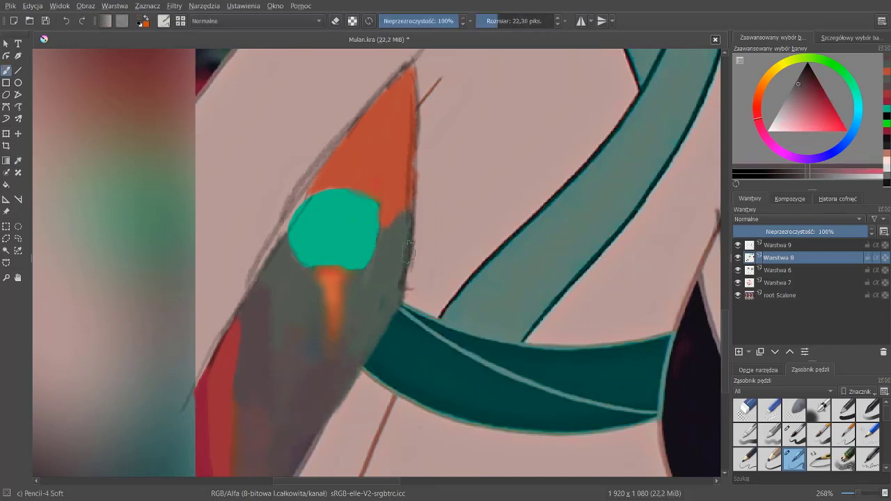
{"action": "scroll", "coordinate": [368, 253], "scroll_direction": "down", "scroll_amount": 2}
Fill the right sleeve's torn gap with dark paint and hide the Warstwa 9 sketch layer
{"action": "scroll", "coordinate": [384, 304], "scroll_direction": "down", "scroll_amount": 2}
{"action": "scroll", "coordinate": [396, 280], "scroll_direction": "up", "scroll_amount": 3}
{"action": "left_click_drag", "start_coordinate": [398, 258], "coordinate": [439, 282]}
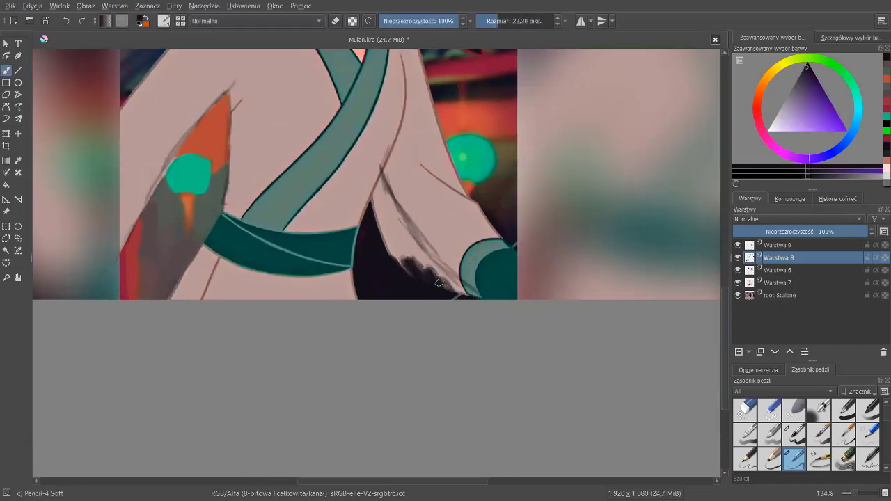
{"action": "left_click_drag", "start_coordinate": [420, 245], "coordinate": [423, 263]}
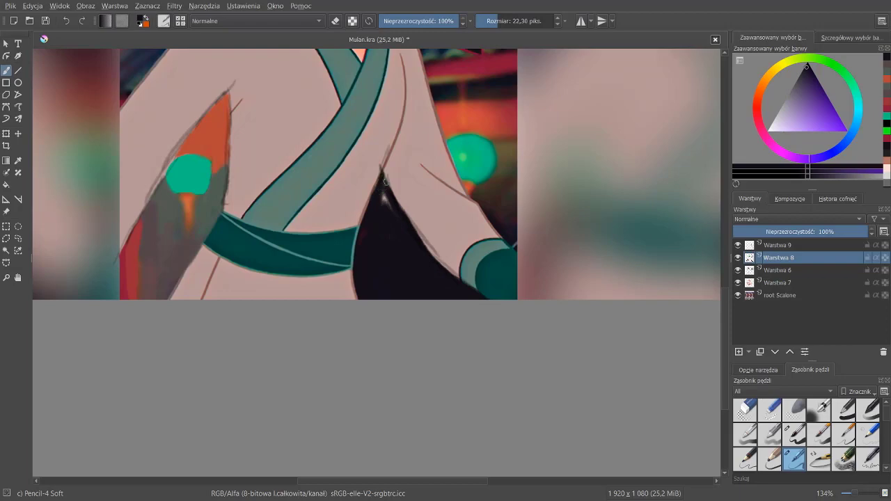
{"action": "scroll", "coordinate": [426, 255], "scroll_direction": "up", "scroll_amount": 5}
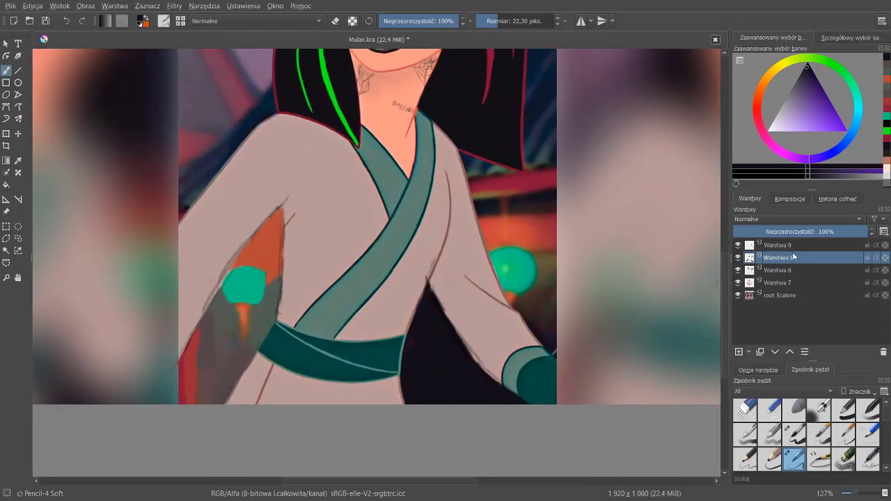
{"action": "left_click", "coordinate": [737, 245]}
Paint the belt solid bright red on a new layer, Warstwa 10
{"action": "left_click", "coordinate": [738, 351]}
{"action": "left_click", "coordinate": [794, 434]}
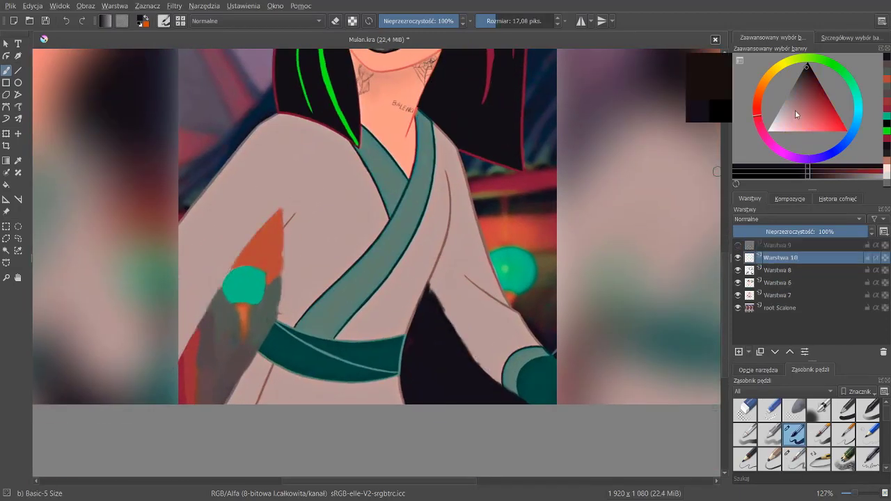
{"action": "left_click", "coordinate": [841, 120]}
{"action": "left_click_drag", "start_coordinate": [277, 323], "coordinate": [286, 361]}
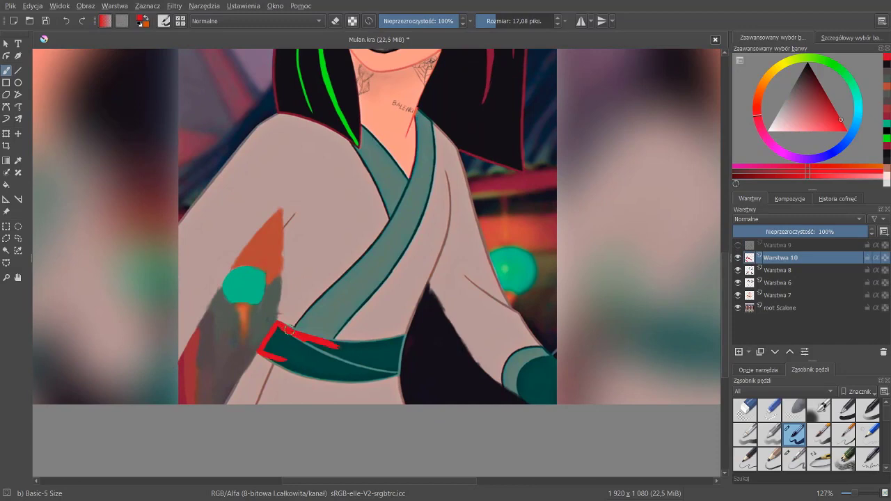
{"action": "scroll", "coordinate": [289, 330], "scroll_direction": "up", "scroll_amount": 5}
{"action": "mouse_move", "coordinate": [230, 275]}
{"action": "left_mouse_down"}
{"action": "mouse_move", "coordinate": [396, 350]}
{"action": "mouse_move", "coordinate": [676, 338]}
{"action": "left_mouse_up"}
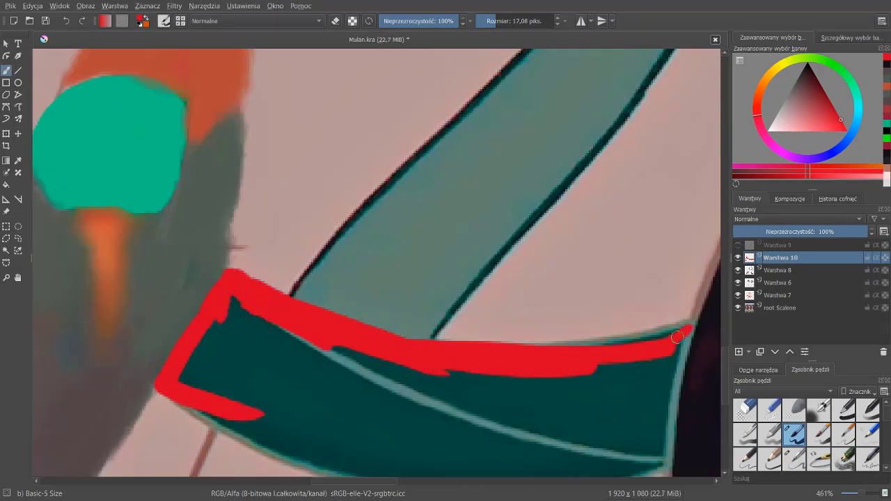
{"action": "left_click_drag", "start_coordinate": [382, 342], "coordinate": [269, 239]}
{"action": "mouse_move", "coordinate": [585, 221]}
{"action": "left_mouse_down"}
{"action": "mouse_move", "coordinate": [563, 364]}
{"action": "mouse_move", "coordinate": [298, 360]}
{"action": "left_mouse_up"}
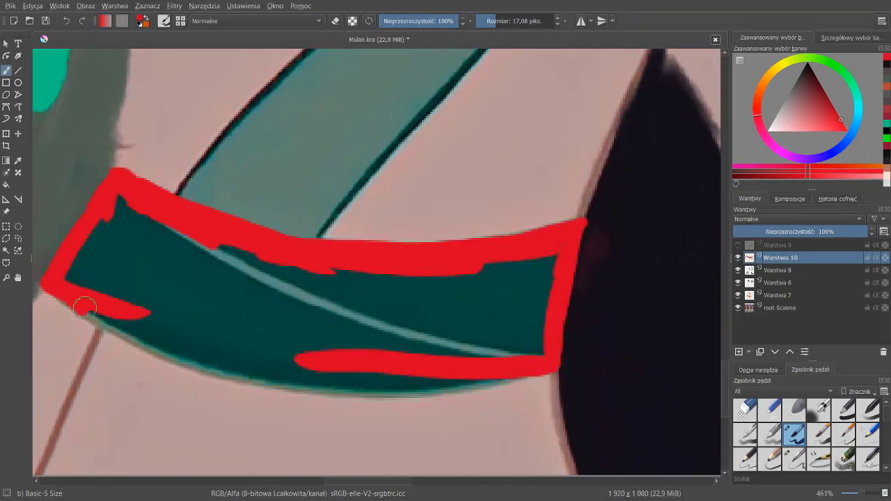
{"action": "mouse_move", "coordinate": [84, 307]}
{"action": "left_mouse_down"}
{"action": "mouse_move", "coordinate": [348, 384]}
{"action": "mouse_move", "coordinate": [243, 372]}
{"action": "mouse_move", "coordinate": [452, 381]}
{"action": "left_mouse_up"}
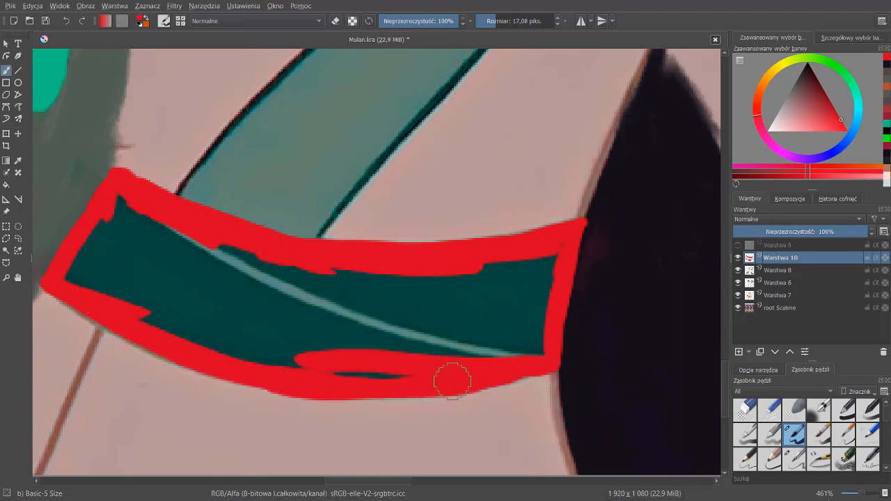
{"action": "mouse_move", "coordinate": [278, 384]}
{"action": "left_mouse_down"}
{"action": "mouse_move", "coordinate": [135, 245]}
{"action": "mouse_move", "coordinate": [537, 274]}
{"action": "mouse_move", "coordinate": [459, 374]}
{"action": "mouse_move", "coordinate": [413, 294]}
{"action": "mouse_move", "coordinate": [397, 352]}
{"action": "left_mouse_up"}
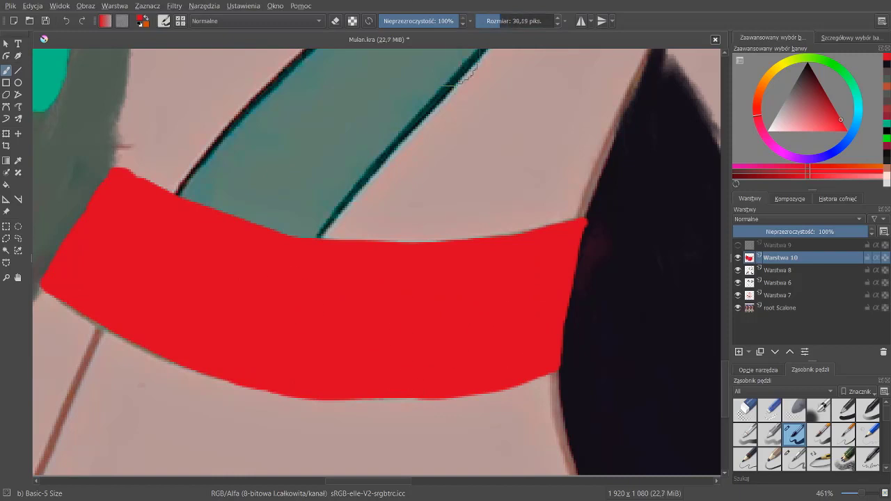
Paint the garment below the sash black
{"action": "scroll", "coordinate": [269, 269], "scroll_direction": "down", "scroll_amount": 3}
{"action": "scroll", "coordinate": [587, 235], "scroll_direction": "left", "scroll_amount": 3}
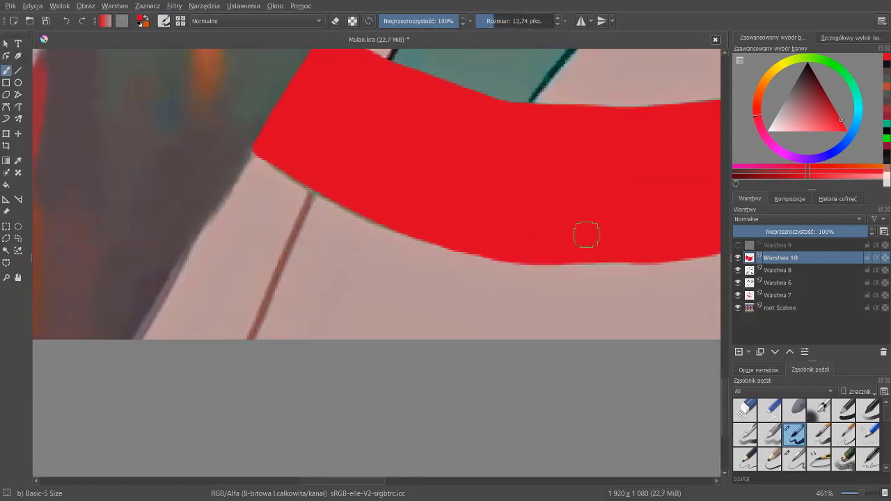
{"action": "key", "text": "Page_Down"}
{"action": "left_click_drag", "start_coordinate": [175, 175], "coordinate": [58, 360]}
{"action": "scroll", "coordinate": [341, 368], "scroll_direction": "right", "scroll_amount": 3}
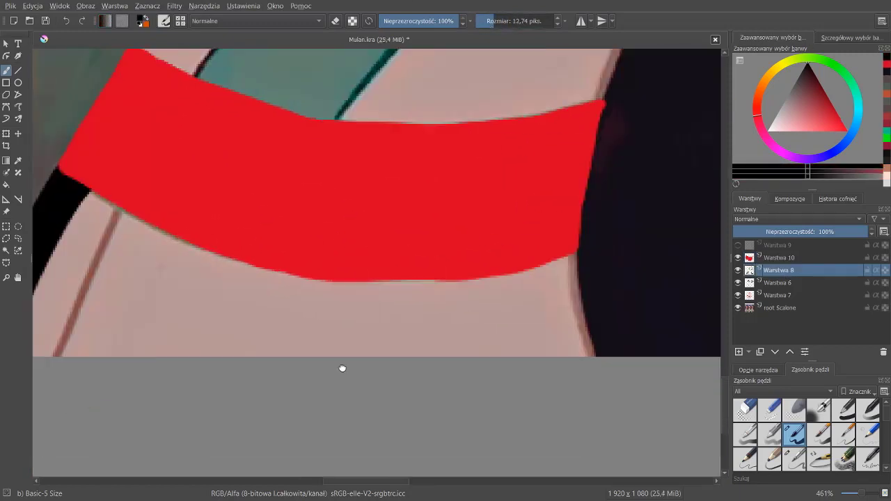
{"action": "scroll", "coordinate": [464, 245], "scroll_direction": "right", "scroll_amount": 3}
{"action": "scroll", "coordinate": [439, 255], "scroll_direction": "down", "scroll_amount": 1}
{"action": "mouse_move", "coordinate": [209, 177]}
{"action": "left_mouse_down"}
{"action": "mouse_move", "coordinate": [112, 325]}
{"action": "mouse_move", "coordinate": [328, 411]}
{"action": "mouse_move", "coordinate": [536, 427]}
{"action": "left_mouse_up"}
Add grey hatch strokes to the black garment, then soften them with Blender Blur
{"action": "key", "text": "slash"}
{"action": "mouse_move", "coordinate": [104, 298]}
{"action": "left_mouse_down"}
{"action": "mouse_move", "coordinate": [145, 224]}
{"action": "mouse_move", "coordinate": [111, 299]}
{"action": "left_mouse_up"}
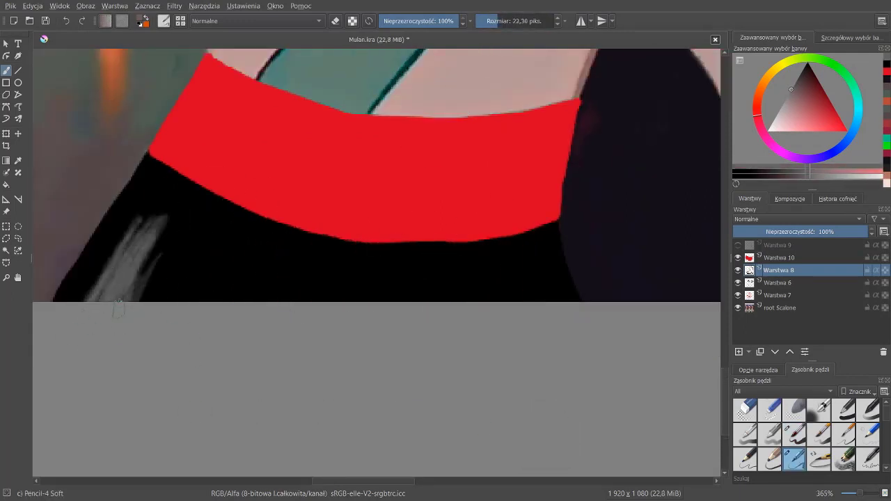
{"action": "left_click_drag", "start_coordinate": [561, 240], "coordinate": [529, 302]}
{"action": "mouse_move", "coordinate": [306, 278]}
{"action": "left_mouse_down"}
{"action": "mouse_move", "coordinate": [243, 302]}
{"action": "mouse_move", "coordinate": [174, 368]}
{"action": "mouse_move", "coordinate": [209, 278]}
{"action": "left_mouse_up"}
{"action": "scroll", "coordinate": [378, 304], "scroll_direction": "up", "scroll_amount": 2}
{"action": "scroll", "coordinate": [378, 304], "scroll_direction": "left", "scroll_amount": 2}
{"action": "scroll", "coordinate": [773, 446], "scroll_direction": "down", "scroll_amount": 2}
{"action": "left_click", "coordinate": [793, 411]}
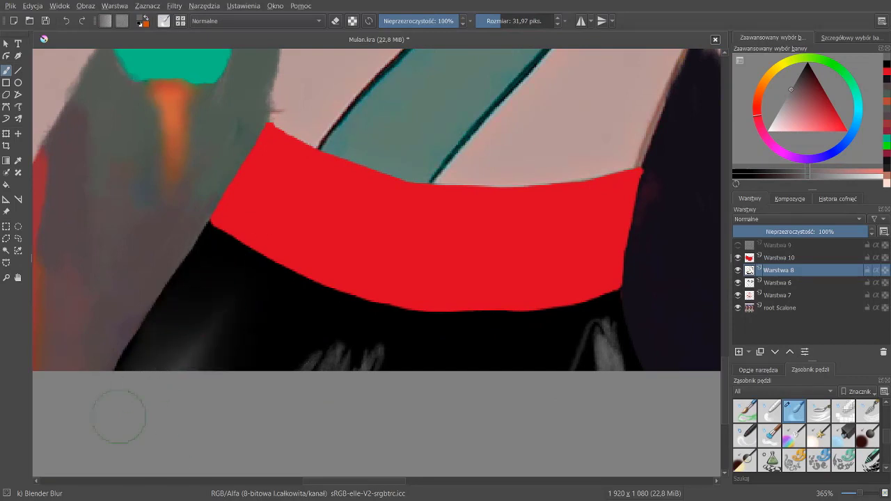
{"action": "left_click_drag", "start_coordinate": [318, 348], "coordinate": [369, 344]}
{"action": "mouse_move", "coordinate": [577, 333]}
{"action": "left_mouse_down"}
{"action": "mouse_move", "coordinate": [612, 364]}
{"action": "mouse_move", "coordinate": [625, 401]}
{"action": "left_mouse_up"}
{"action": "scroll", "coordinate": [423, 378], "scroll_direction": "down", "scroll_amount": 3}
{"action": "scroll", "coordinate": [531, 282], "scroll_direction": "up", "scroll_amount": 2}
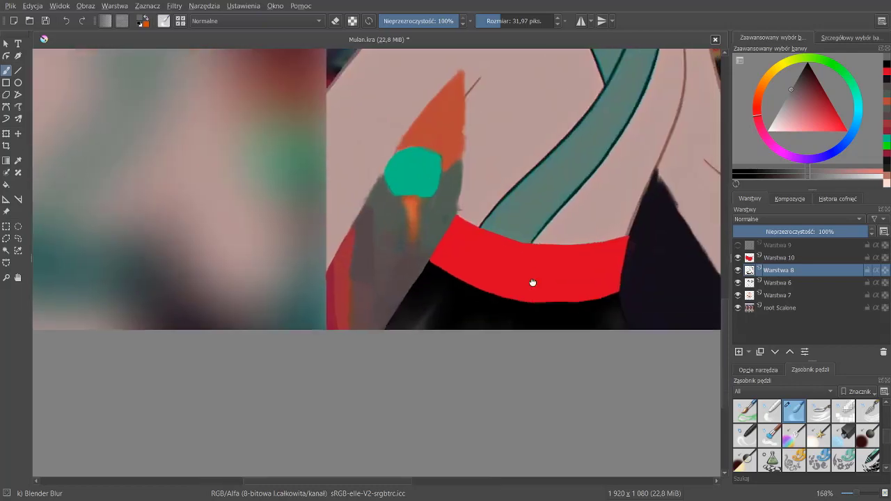
{"action": "scroll", "coordinate": [457, 360], "scroll_direction": "down", "scroll_amount": 1}
{"action": "scroll", "coordinate": [807, 431], "scroll_direction": "up", "scroll_amount": 5}
Shade the red sash darker on Warstwa 10 using Pencil-4 Soft and a 10.88 px Blender Blur
{"action": "left_click", "coordinate": [793, 460]}
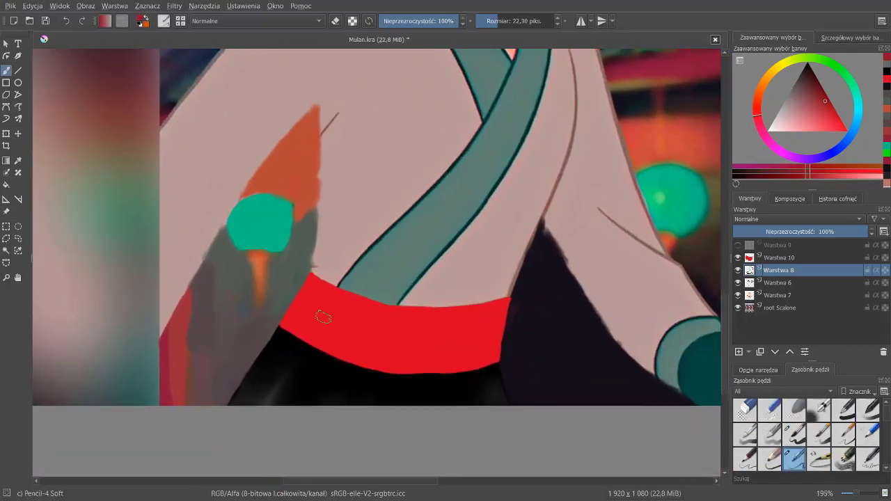
{"action": "left_click", "coordinate": [778, 257]}
{"action": "left_click_drag", "start_coordinate": [309, 328], "coordinate": [418, 356]}
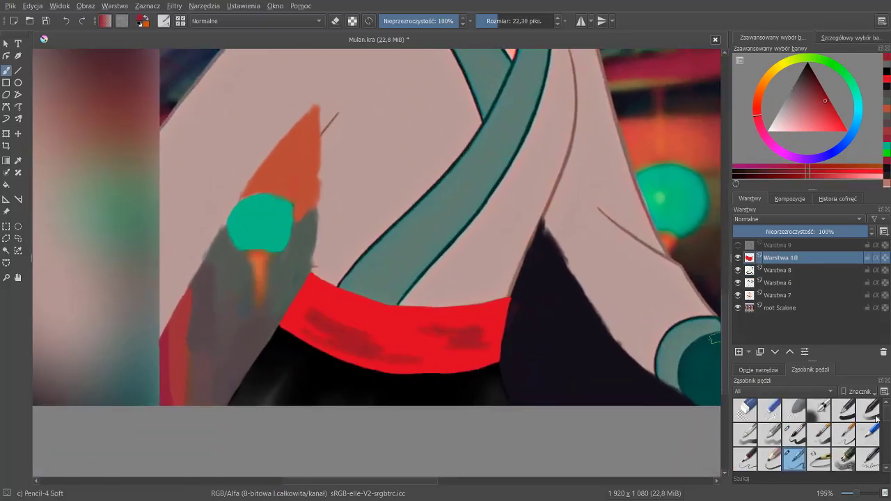
{"action": "key", "text": "slash"}
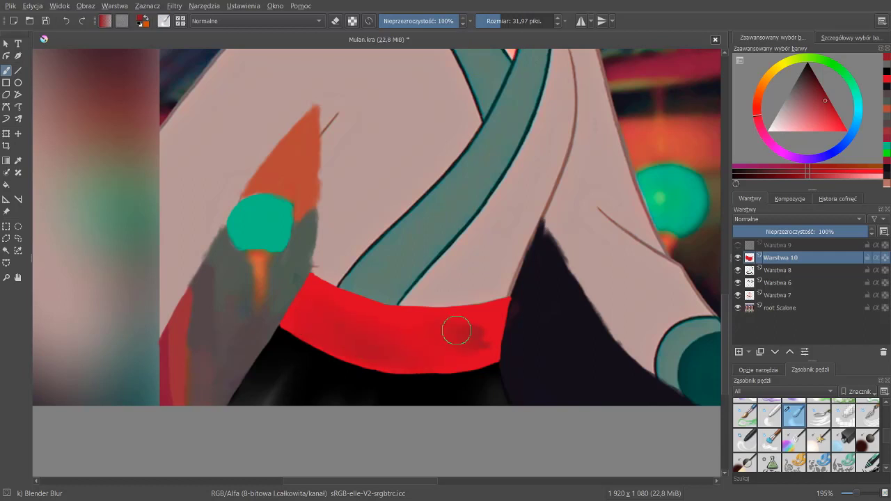
{"action": "scroll", "coordinate": [329, 333], "scroll_direction": "down", "scroll_amount": 4}
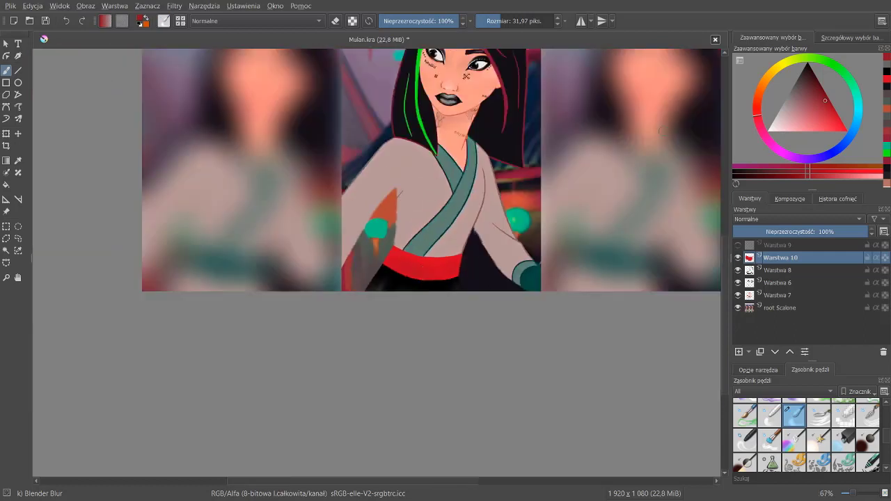
{"action": "key", "text": "slash"}
{"action": "scroll", "coordinate": [400, 270], "scroll_direction": "up", "scroll_amount": 3}
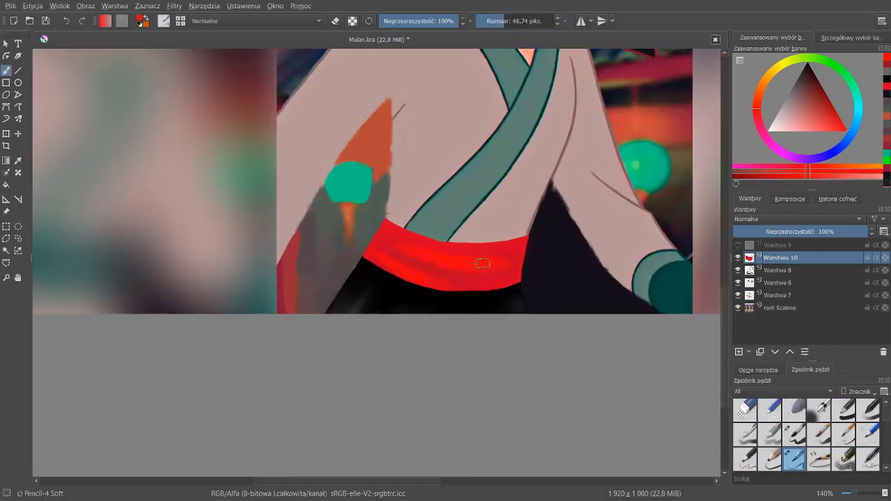
{"action": "scroll", "coordinate": [409, 250], "scroll_direction": "up", "scroll_amount": 1}
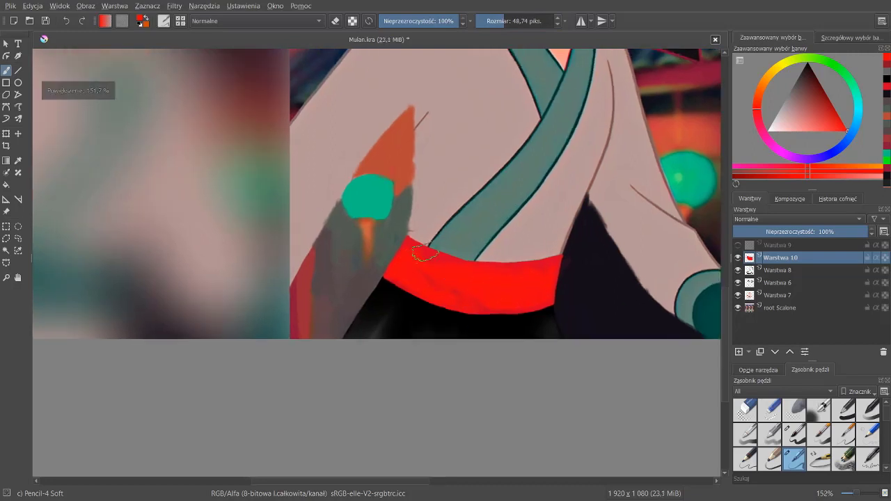
{"action": "key", "text": "slash"}
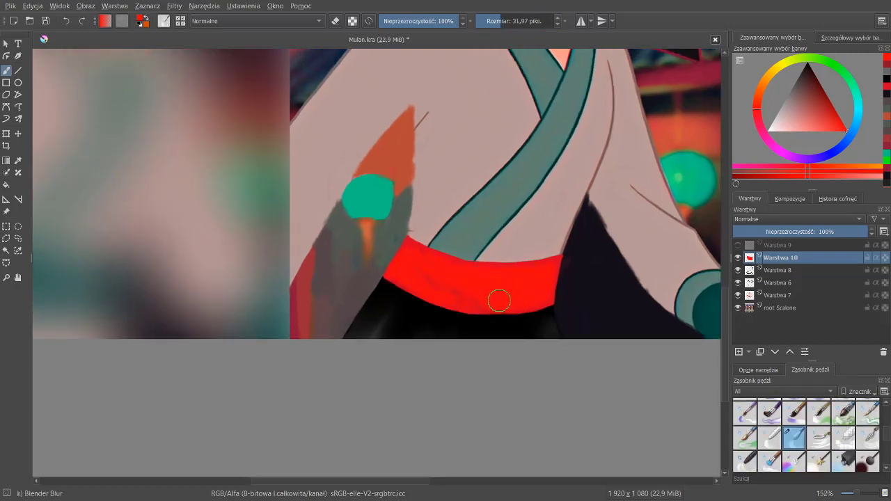
{"action": "left_click", "coordinate": [495, 23]}
{"action": "scroll", "coordinate": [535, 280], "scroll_direction": "up", "scroll_amount": 2}
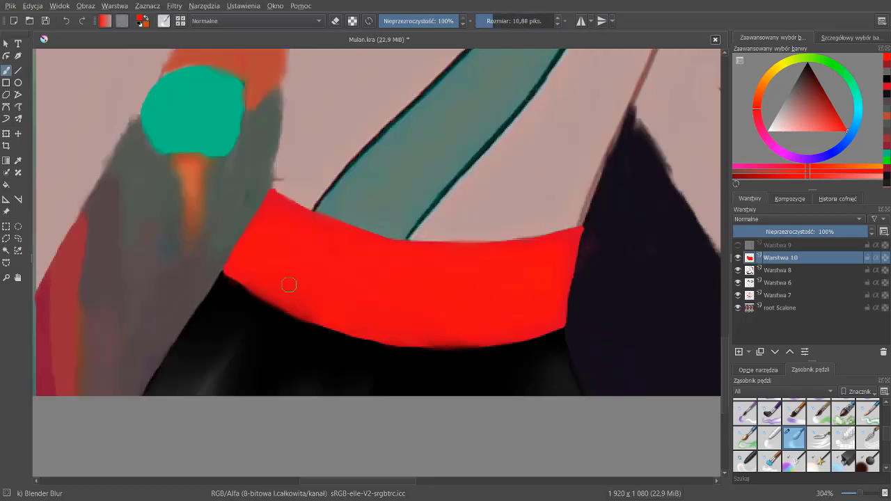
{"action": "scroll", "coordinate": [503, 342], "scroll_direction": "down", "scroll_amount": 8}
{"action": "scroll", "coordinate": [503, 342], "scroll_direction": "down", "scroll_amount": 4}
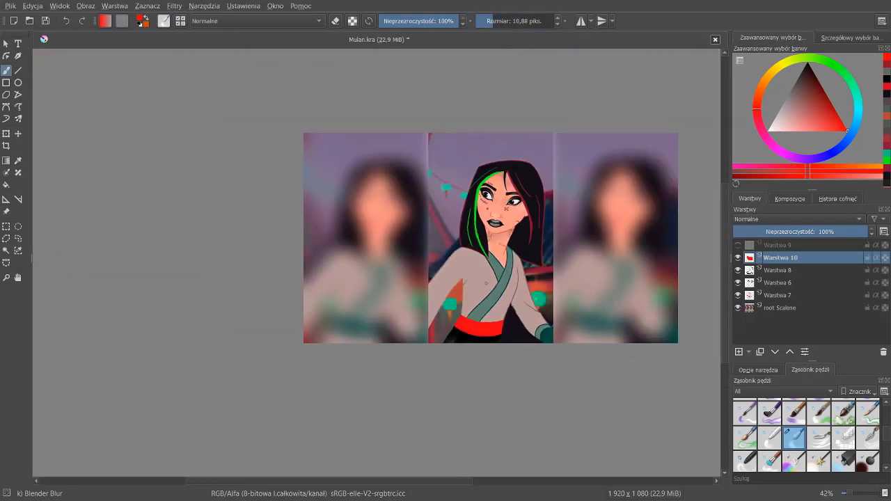
{"action": "scroll", "coordinate": [557, 185], "scroll_direction": "up", "scroll_amount": 4}
{"action": "scroll", "coordinate": [558, 185], "scroll_direction": "up", "scroll_amount": 4}
Paint a peach skin-tone strip over the left sleeve with the Basic-5 Size brush
{"action": "left_click", "coordinate": [557, 184], "text": "ctrl"}
{"action": "scroll", "coordinate": [807, 435], "scroll_direction": "up", "scroll_amount": 3}
{"action": "left_click", "coordinate": [794, 435]}
{"action": "mouse_move", "coordinate": [367, 279]}
{"action": "left_mouse_down"}
{"action": "mouse_move", "coordinate": [298, 378]}
{"action": "mouse_move", "coordinate": [338, 314]}
{"action": "mouse_move", "coordinate": [324, 316]}
{"action": "left_mouse_up"}
{"action": "mouse_move", "coordinate": [352, 374]}
{"action": "left_mouse_down"}
{"action": "mouse_move", "coordinate": [324, 411]}
{"action": "mouse_move", "coordinate": [341, 278]}
{"action": "mouse_move", "coordinate": [372, 308]}
{"action": "left_mouse_up"}
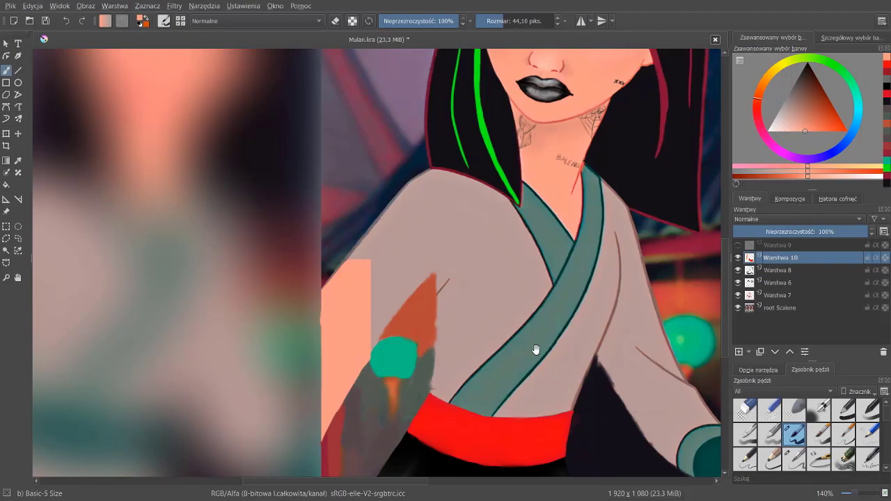
Fill a rectangular selection over the right sleeve cuff with skin tone, then deselect
{"action": "left_click_drag", "start_coordinate": [533, 350], "coordinate": [389, 286]}
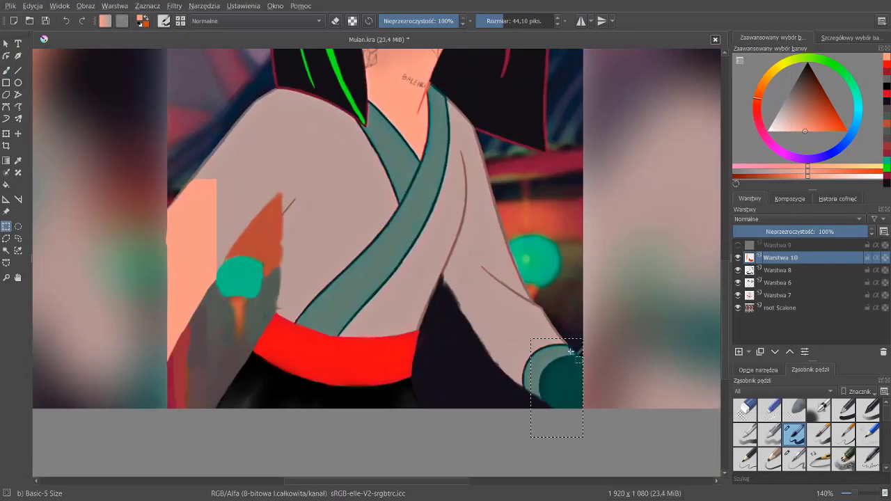
{"action": "left_click_drag", "start_coordinate": [519, 409], "coordinate": [521, 407]}
{"action": "left_click", "coordinate": [7, 70]}
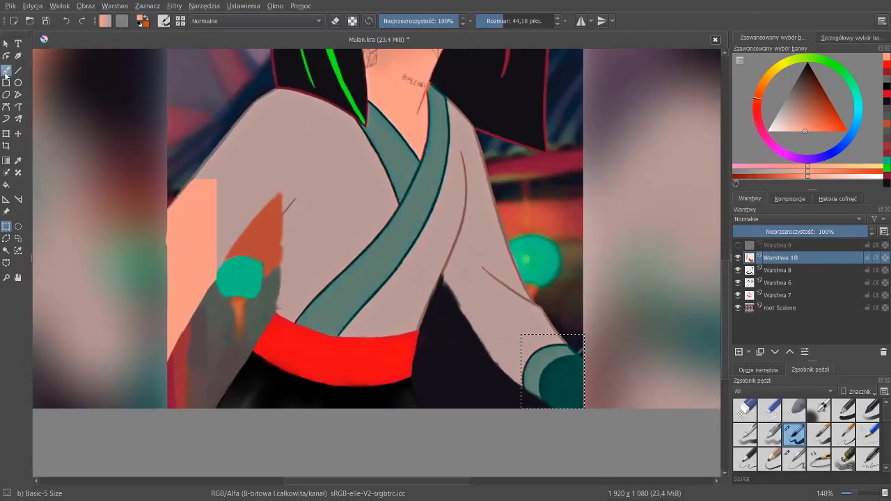
{"action": "mouse_move", "coordinate": [564, 369]}
{"action": "left_mouse_down"}
{"action": "mouse_move", "coordinate": [536, 390]}
{"action": "mouse_move", "coordinate": [542, 327]}
{"action": "left_mouse_up"}
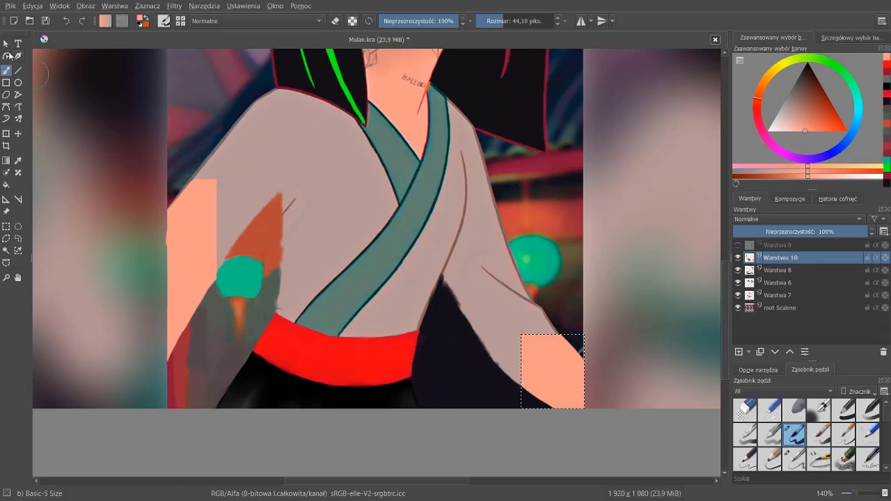
{"action": "key", "text": "Escape"}
{"action": "left_click", "coordinate": [147, 6]}
{"action": "left_click", "coordinate": [174, 30]}
Paint both hands and their fingers in skin tone over the sleeves
{"action": "key", "text": "b"}
{"action": "left_click_drag", "start_coordinate": [478, 288], "coordinate": [529, 382]}
{"action": "mouse_move", "coordinate": [487, 327]}
{"action": "left_mouse_down"}
{"action": "mouse_move", "coordinate": [438, 254]}
{"action": "mouse_move", "coordinate": [526, 380]}
{"action": "mouse_move", "coordinate": [544, 350]}
{"action": "left_mouse_up"}
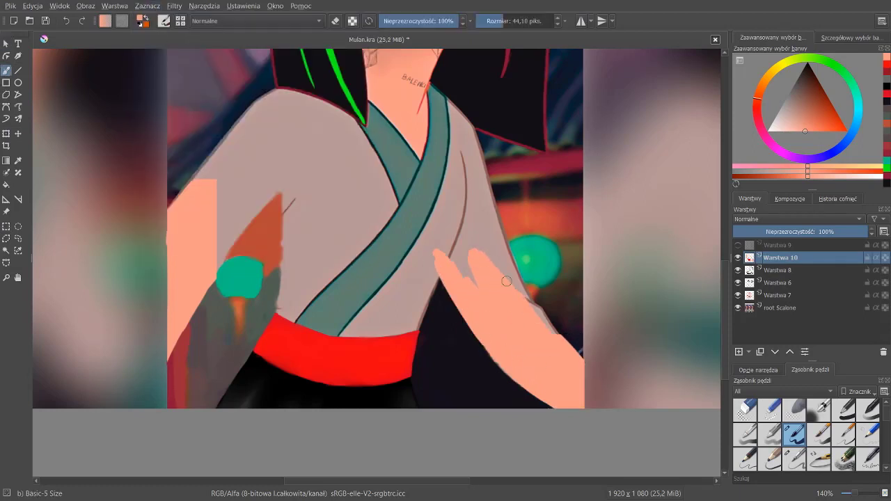
{"action": "left_click_drag", "start_coordinate": [502, 264], "coordinate": [550, 327]}
{"action": "left_click_drag", "start_coordinate": [441, 219], "coordinate": [433, 257]}
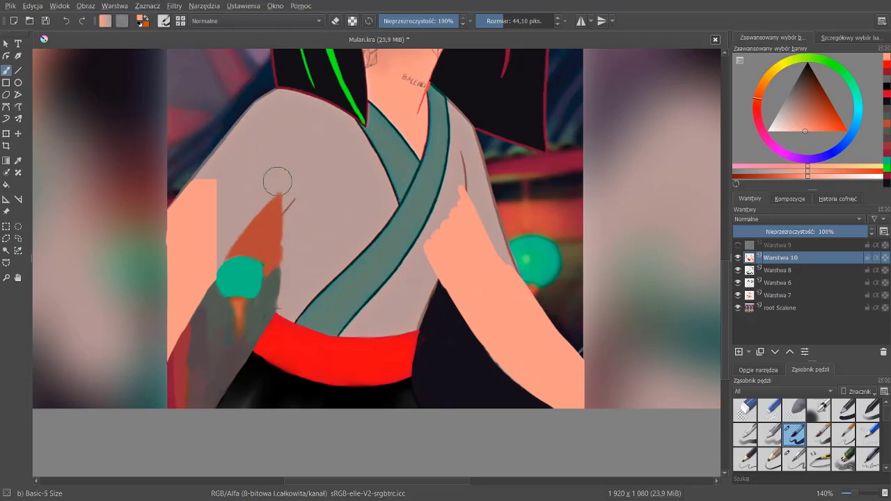
{"action": "left_click_drag", "start_coordinate": [277, 181], "coordinate": [209, 243]}
{"action": "left_click_drag", "start_coordinate": [237, 140], "coordinate": [167, 238]}
{"action": "left_click_drag", "start_coordinate": [272, 153], "coordinate": [223, 229]}
{"action": "left_click_drag", "start_coordinate": [244, 139], "coordinate": [209, 188]}
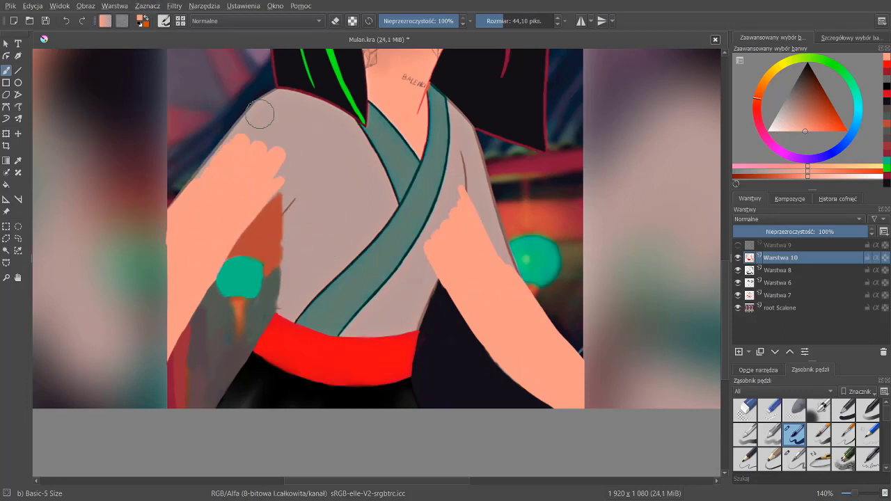
{"action": "scroll", "coordinate": [259, 113], "scroll_direction": "down", "scroll_amount": 5}
{"action": "scroll", "coordinate": [390, 209], "scroll_direction": "up", "scroll_amount": 6}
{"action": "left_click_drag", "start_coordinate": [400, 135], "coordinate": [428, 222]}
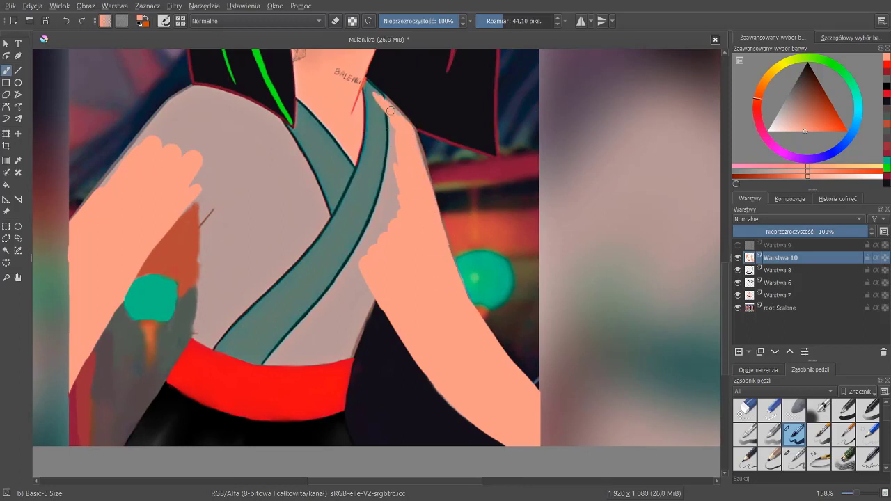
Paint the neck in skin tone and start a black band around the left arm
{"action": "left_click_drag", "start_coordinate": [313, 97], "coordinate": [320, 138]}
{"action": "left_click_drag", "start_coordinate": [362, 108], "coordinate": [309, 89]}
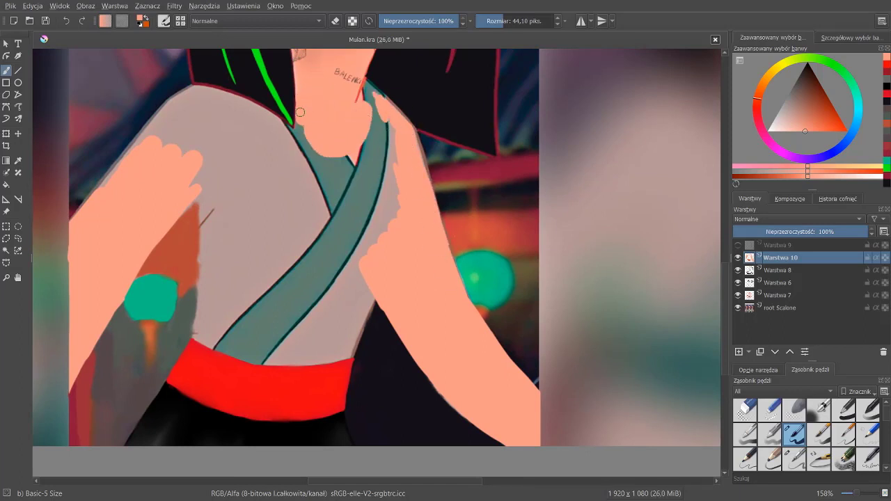
{"action": "scroll", "coordinate": [417, 259], "scroll_direction": "left", "scroll_amount": 3}
{"action": "left_click", "coordinate": [794, 69]}
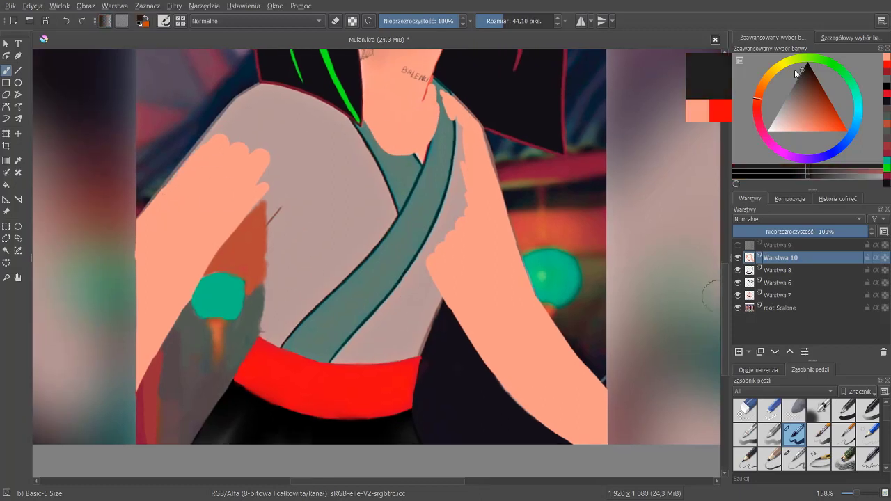
{"action": "left_click_drag", "start_coordinate": [170, 187], "coordinate": [212, 248]}
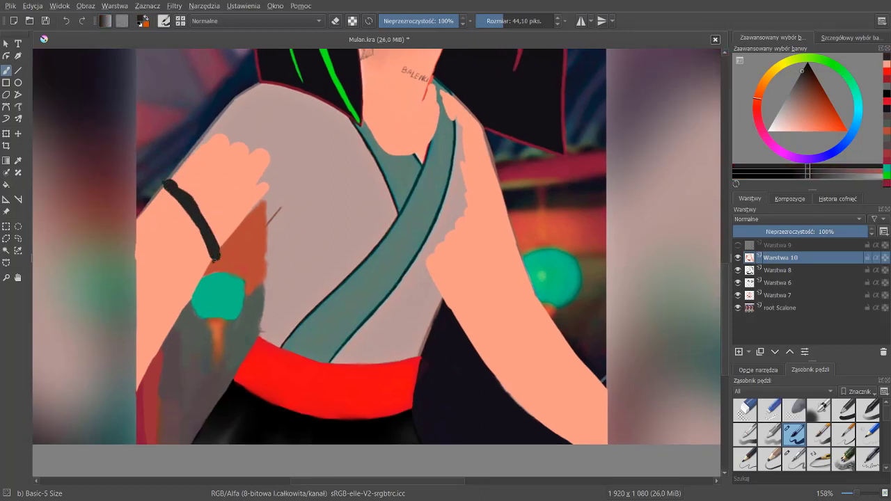
Paint black over the left hand area and along the neck and shoulder edges
{"action": "mouse_move", "coordinate": [264, 201]}
{"action": "left_mouse_down"}
{"action": "mouse_move", "coordinate": [219, 247]}
{"action": "mouse_move", "coordinate": [206, 232]}
{"action": "left_mouse_up"}
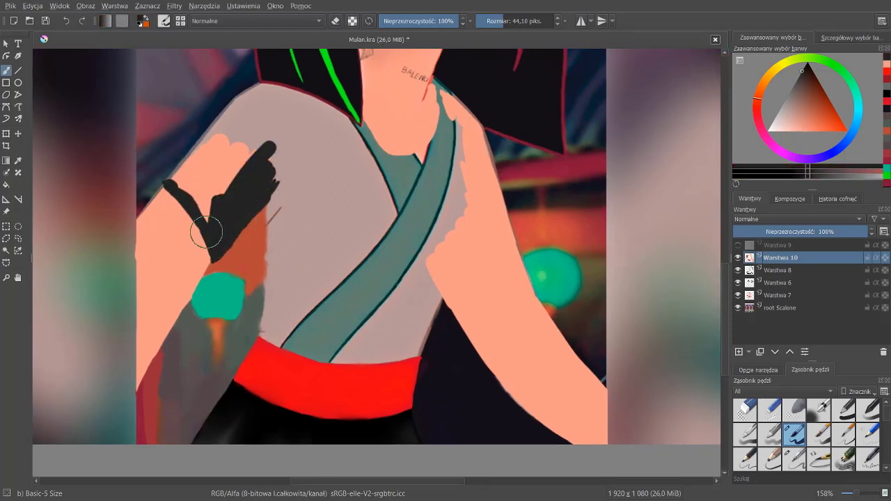
{"action": "mouse_move", "coordinate": [159, 189]}
{"action": "left_mouse_down"}
{"action": "mouse_move", "coordinate": [209, 148]}
{"action": "mouse_move", "coordinate": [181, 201]}
{"action": "mouse_move", "coordinate": [278, 202]}
{"action": "left_mouse_up"}
{"action": "scroll", "coordinate": [146, 206], "scroll_direction": "up", "scroll_amount": 3}
{"action": "scroll", "coordinate": [156, 198], "scroll_direction": "up", "scroll_amount": 3}
{"action": "scroll", "coordinate": [332, 126], "scroll_direction": "down", "scroll_amount": 3}
{"action": "scroll", "coordinate": [255, 249], "scroll_direction": "up", "scroll_amount": 2}
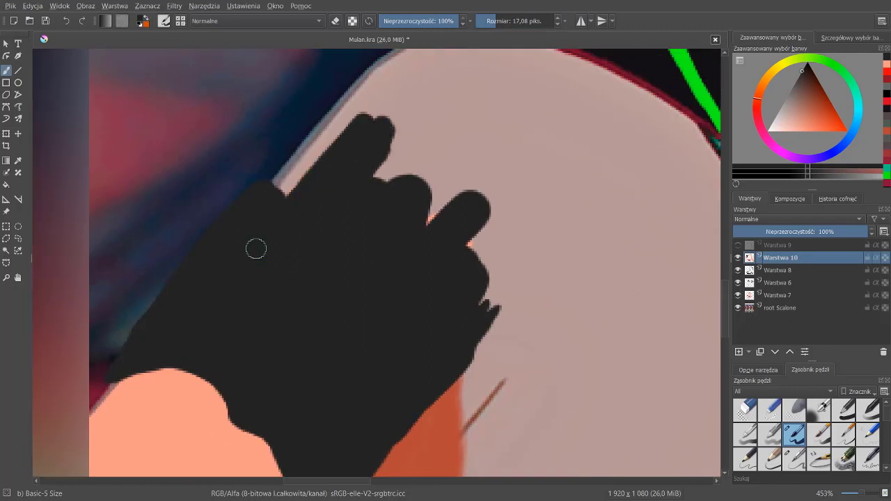
{"action": "mouse_move", "coordinate": [328, 102]}
{"action": "left_mouse_down"}
{"action": "mouse_move", "coordinate": [243, 173]}
{"action": "mouse_move", "coordinate": [328, 99]}
{"action": "mouse_move", "coordinate": [398, 109]}
{"action": "mouse_move", "coordinate": [311, 175]}
{"action": "mouse_move", "coordinate": [408, 318]}
{"action": "mouse_move", "coordinate": [433, 126]}
{"action": "mouse_move", "coordinate": [471, 279]}
{"action": "mouse_move", "coordinate": [485, 133]}
{"action": "mouse_move", "coordinate": [611, 192]}
{"action": "mouse_move", "coordinate": [374, 75]}
{"action": "mouse_move", "coordinate": [460, 154]}
{"action": "mouse_move", "coordinate": [620, 139]}
{"action": "mouse_move", "coordinate": [481, 285]}
{"action": "left_mouse_up"}
{"action": "mouse_move", "coordinate": [481, 286]}
{"action": "left_mouse_down"}
{"action": "mouse_move", "coordinate": [494, 163]}
{"action": "mouse_move", "coordinate": [493, 185]}
{"action": "left_mouse_up"}
{"action": "mouse_move", "coordinate": [471, 102]}
{"action": "left_mouse_down"}
{"action": "mouse_move", "coordinate": [537, 158]}
{"action": "mouse_move", "coordinate": [610, 255]}
{"action": "mouse_move", "coordinate": [647, 376]}
{"action": "mouse_move", "coordinate": [308, 241]}
{"action": "mouse_move", "coordinate": [348, 222]}
{"action": "mouse_move", "coordinate": [320, 197]}
{"action": "mouse_move", "coordinate": [289, 326]}
{"action": "left_mouse_up"}
Outline the shoulder and arm edges in black, redoing one forearm stroke
{"action": "scroll", "coordinate": [308, 241], "scroll_direction": "down", "scroll_amount": 2}
{"action": "left_click_drag", "start_coordinate": [259, 145], "coordinate": [252, 296]}
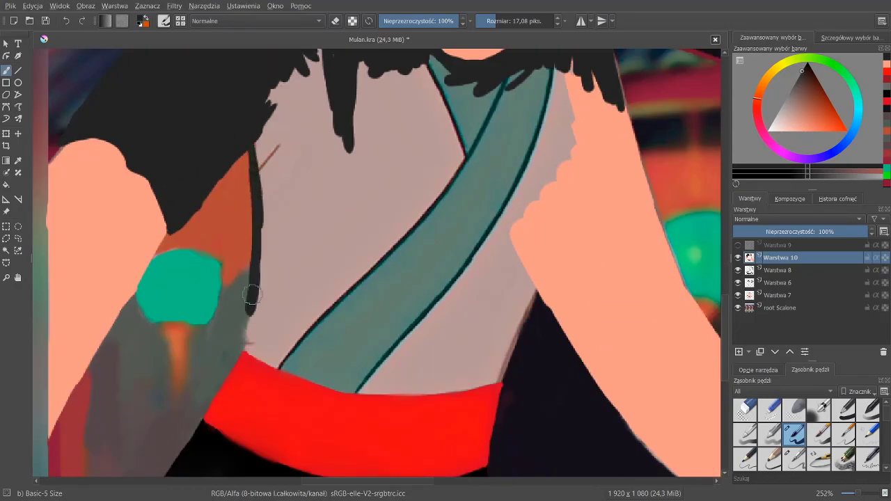
{"action": "left_click_drag", "start_coordinate": [300, 133], "coordinate": [287, 209]}
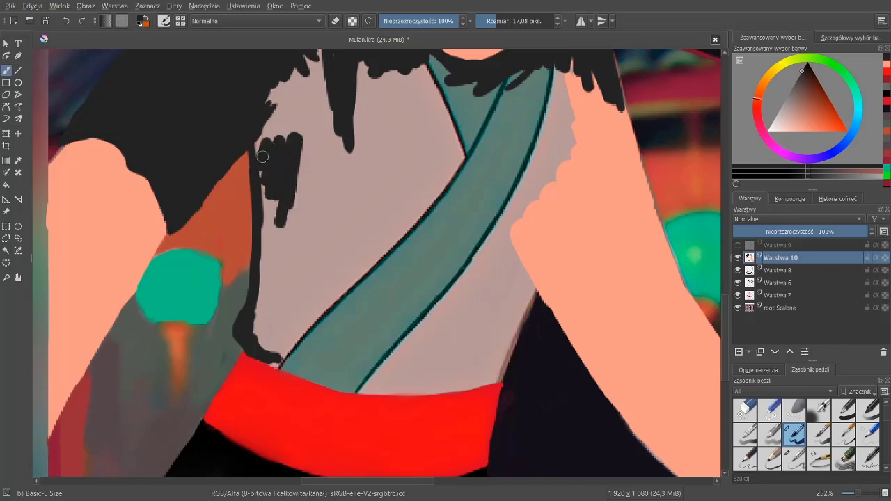
{"action": "mouse_move", "coordinate": [292, 76]}
{"action": "left_mouse_down"}
{"action": "mouse_move", "coordinate": [261, 160]}
{"action": "mouse_move", "coordinate": [264, 244]}
{"action": "left_mouse_up"}
{"action": "left_click_drag", "start_coordinate": [529, 209], "coordinate": [293, 226]}
{"action": "mouse_move", "coordinate": [324, 341]}
{"action": "left_mouse_down"}
{"action": "mouse_move", "coordinate": [285, 261]}
{"action": "mouse_move", "coordinate": [355, 404]}
{"action": "left_mouse_up"}
{"action": "scroll", "coordinate": [366, 362], "scroll_direction": "down", "scroll_amount": 5}
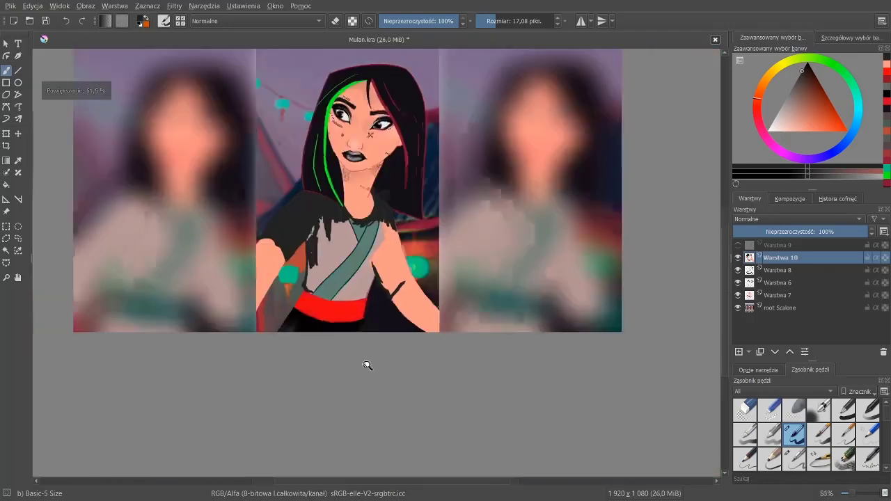
{"action": "scroll", "coordinate": [367, 315], "scroll_direction": "up", "scroll_amount": 4}
{"action": "left_click_drag", "start_coordinate": [356, 129], "coordinate": [394, 256]}
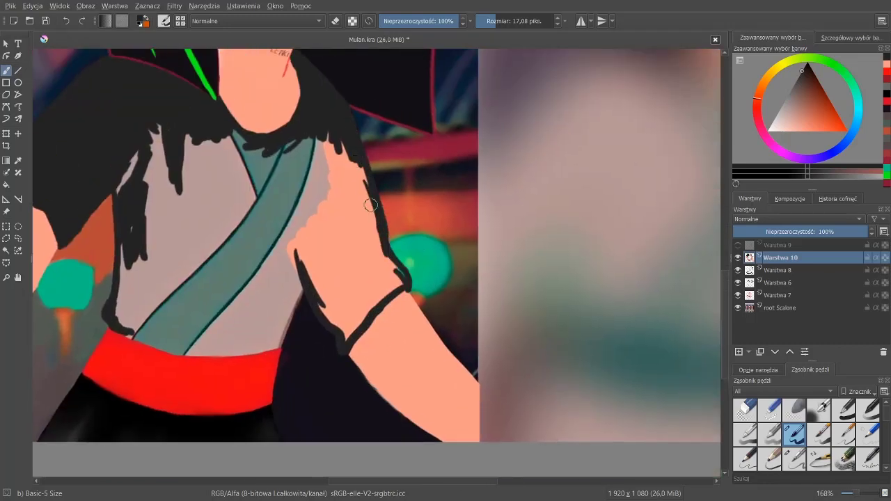
{"action": "key", "text": "ctrl+z"}
{"action": "mouse_move", "coordinate": [354, 161]}
{"action": "left_mouse_down"}
{"action": "mouse_move", "coordinate": [389, 301]}
{"action": "mouse_move", "coordinate": [300, 259]}
{"action": "left_mouse_up"}
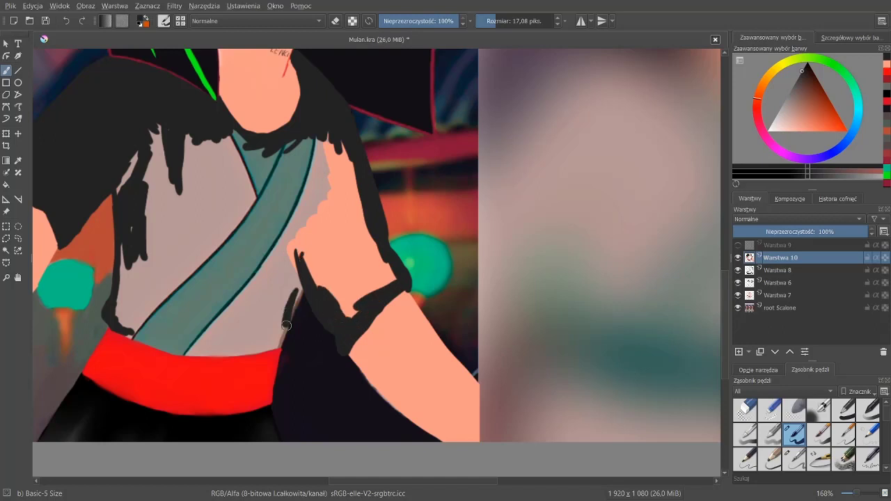
With a larger brush, fill the chest and top solid black down to the belt
{"action": "key", "text": "bracketright"}
{"action": "key", "text": "bracketright"}
{"action": "key", "text": "bracketright"}
{"action": "left_click_drag", "start_coordinate": [209, 139], "coordinate": [181, 272]}
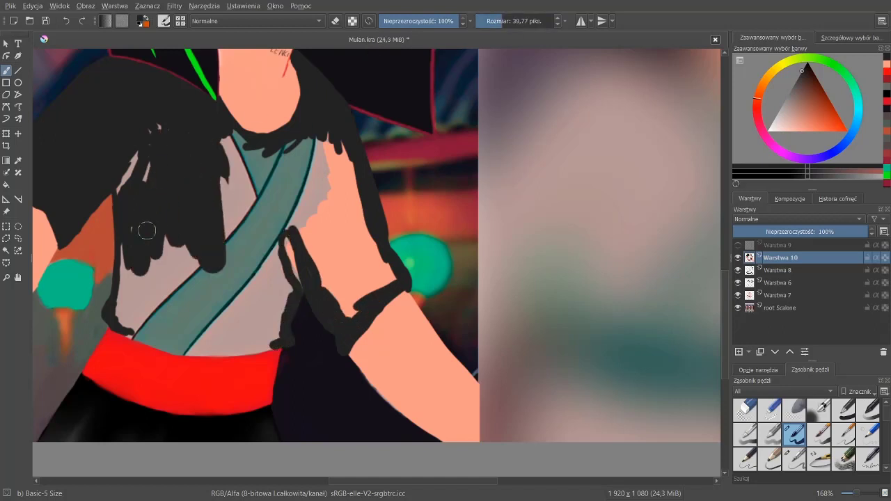
{"action": "left_click_drag", "start_coordinate": [144, 231], "coordinate": [174, 278]}
{"action": "mouse_move", "coordinate": [209, 136]}
{"action": "left_mouse_down"}
{"action": "mouse_move", "coordinate": [316, 163]}
{"action": "mouse_move", "coordinate": [318, 284]}
{"action": "mouse_move", "coordinate": [390, 275]}
{"action": "mouse_move", "coordinate": [320, 193]}
{"action": "mouse_move", "coordinate": [324, 211]}
{"action": "mouse_move", "coordinate": [243, 248]}
{"action": "mouse_move", "coordinate": [262, 255]}
{"action": "mouse_move", "coordinate": [195, 223]}
{"action": "mouse_move", "coordinate": [132, 307]}
{"action": "mouse_move", "coordinate": [232, 332]}
{"action": "left_mouse_up"}
{"action": "key", "text": "bracketright"}
{"action": "key", "text": "bracketright"}
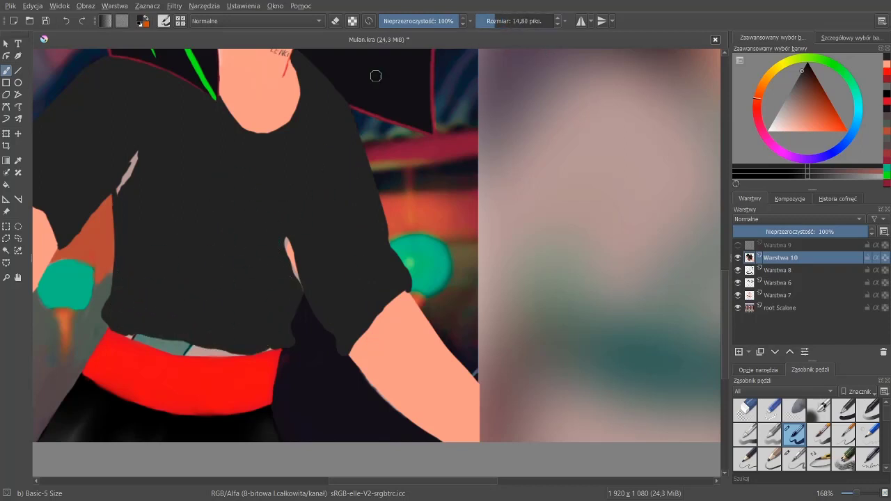
{"action": "scroll", "coordinate": [187, 369], "scroll_direction": "up", "scroll_amount": 3}
{"action": "mouse_move", "coordinate": [100, 306]}
{"action": "left_mouse_down"}
{"action": "mouse_move", "coordinate": [122, 319]}
{"action": "mouse_move", "coordinate": [348, 358]}
{"action": "mouse_move", "coordinate": [378, 338]}
{"action": "mouse_move", "coordinate": [187, 318]}
{"action": "left_mouse_up"}
Paint over leftover pink and orange gaps along the black shirt's edges
{"action": "scroll", "coordinate": [205, 337], "scroll_direction": "down", "scroll_amount": 4}
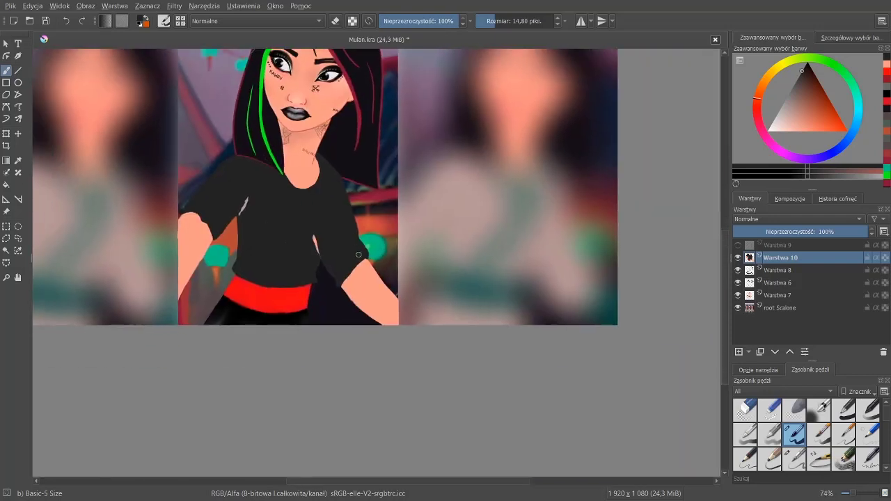
{"action": "scroll", "coordinate": [198, 173], "scroll_direction": "up", "scroll_amount": 2}
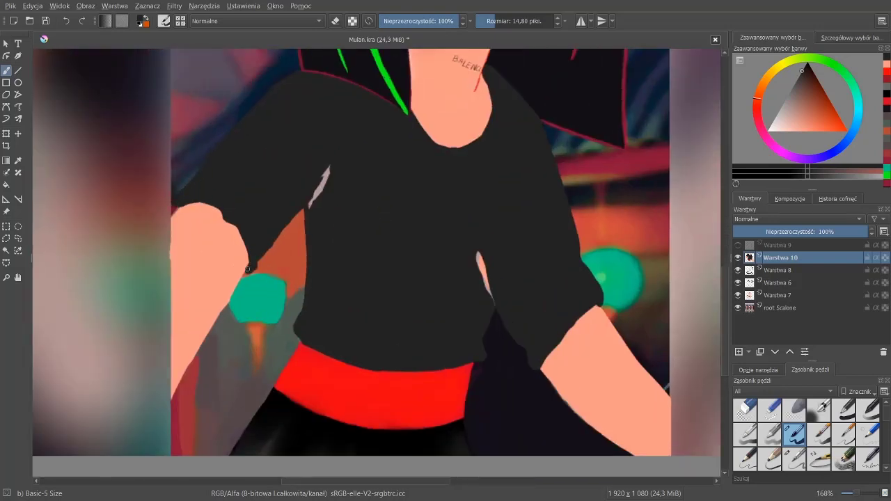
{"action": "key", "text": "ctrl+z"}
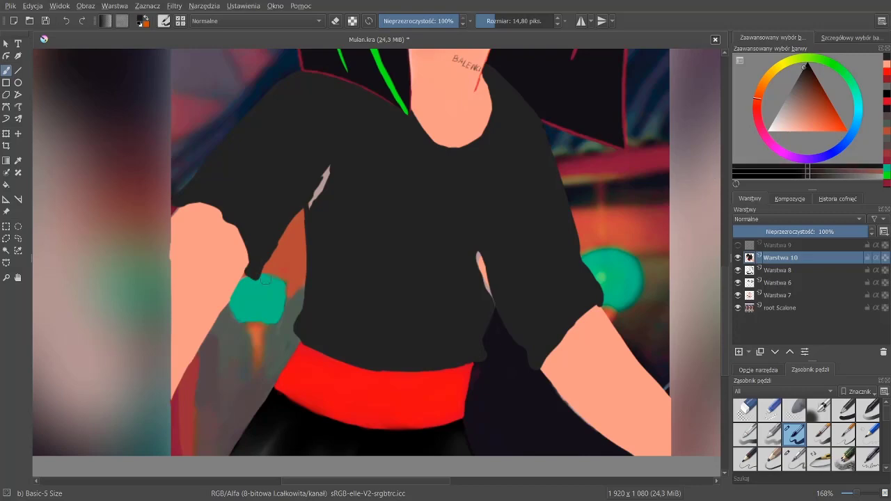
{"action": "key", "text": "ctrl+shift+z"}
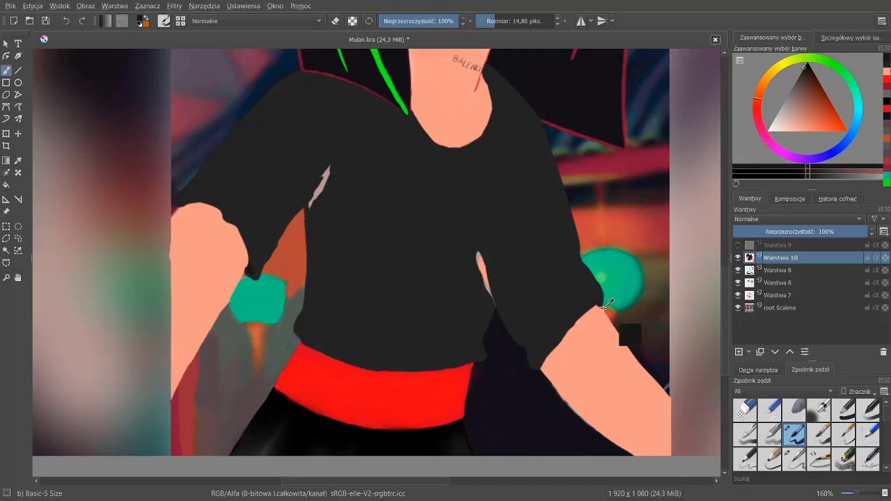
{"action": "scroll", "coordinate": [603, 278], "scroll_direction": "up", "scroll_amount": 3}
{"action": "scroll", "coordinate": [562, 288], "scroll_direction": "down", "scroll_amount": 5}
{"action": "scroll", "coordinate": [441, 239], "scroll_direction": "up", "scroll_amount": 5}
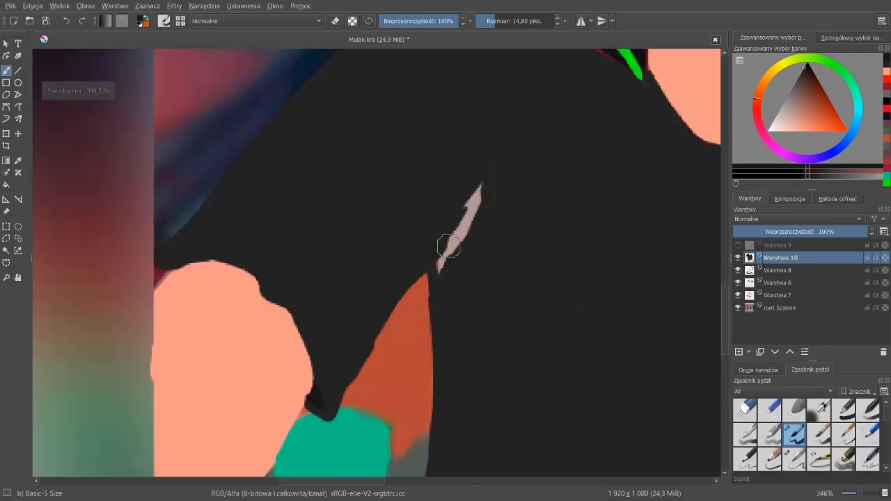
{"action": "left_click_drag", "start_coordinate": [470, 219], "coordinate": [438, 317]}
{"action": "left_click_drag", "start_coordinate": [481, 182], "coordinate": [451, 282]}
{"action": "scroll", "coordinate": [547, 269], "scroll_direction": "down", "scroll_amount": 3}
{"action": "scroll", "coordinate": [408, 144], "scroll_direction": "up", "scroll_amount": 3}
{"action": "left_click_drag", "start_coordinate": [408, 143], "coordinate": [411, 262]}
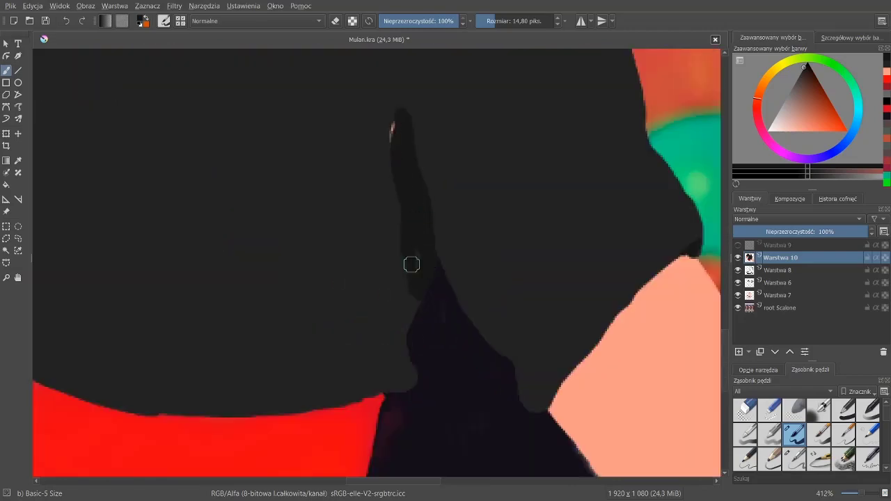
{"action": "scroll", "coordinate": [399, 260], "scroll_direction": "down", "scroll_amount": 5}
{"action": "scroll", "coordinate": [404, 234], "scroll_direction": "down", "scroll_amount": 3}
{"action": "scroll", "coordinate": [463, 139], "scroll_direction": "up", "scroll_amount": 4}
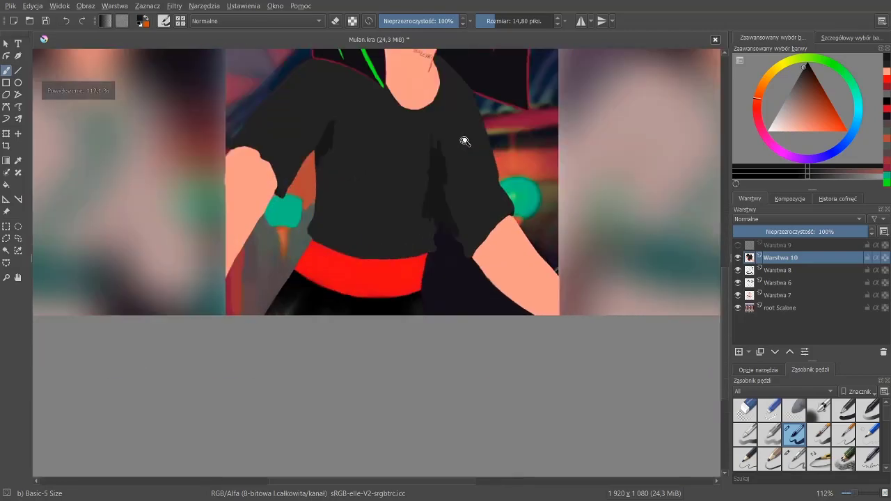
{"action": "left_click_drag", "start_coordinate": [346, 201], "coordinate": [391, 179]}
Hide and reshow Warstwa 10 to compare the black shirt with the original
{"action": "left_click", "coordinate": [737, 258]}
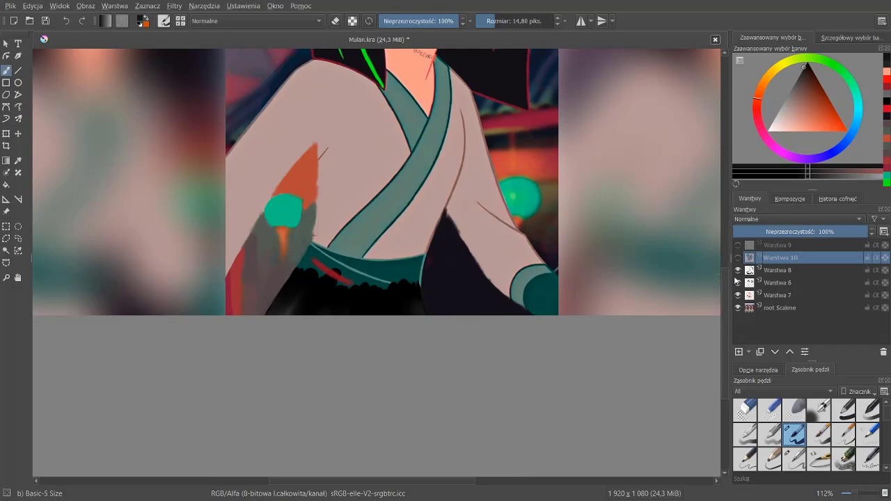
{"action": "left_click", "coordinate": [738, 257]}
{"action": "scroll", "coordinate": [313, 243], "scroll_direction": "up", "scroll_amount": 5}
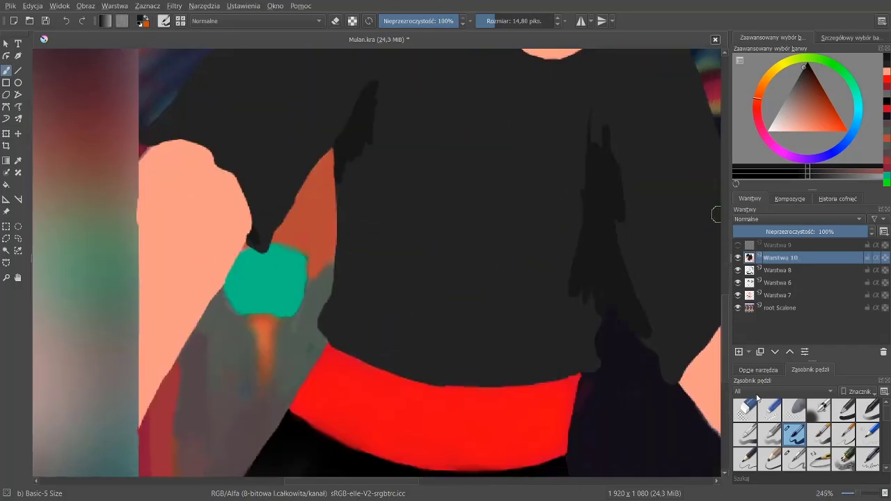
With Pencil-4 Soft, add dark shading strokes and cover bluish background at the shoulder
{"action": "key", "text": "slash"}
{"action": "scroll", "coordinate": [481, 248], "scroll_direction": "down", "scroll_amount": 6}
{"action": "scroll", "coordinate": [534, 246], "scroll_direction": "up", "scroll_amount": 4}
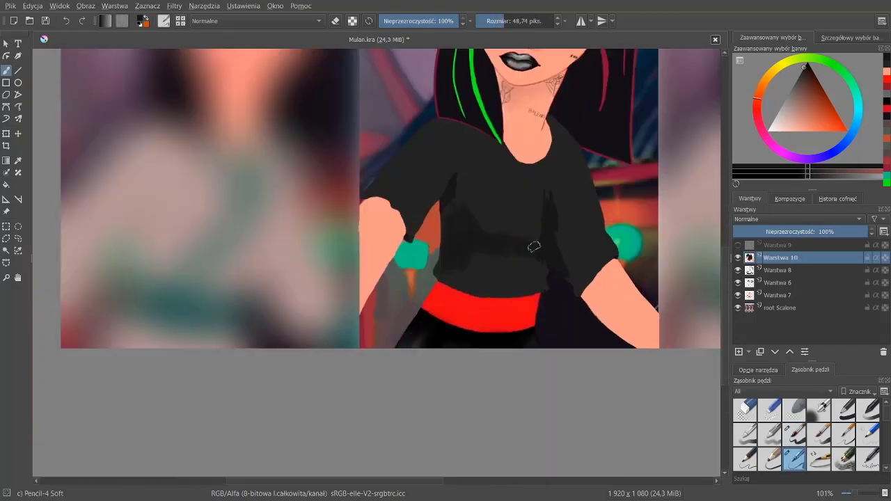
{"action": "scroll", "coordinate": [533, 247], "scroll_direction": "up", "scroll_amount": 5}
{"action": "scroll", "coordinate": [597, 199], "scroll_direction": "up", "scroll_amount": 1}
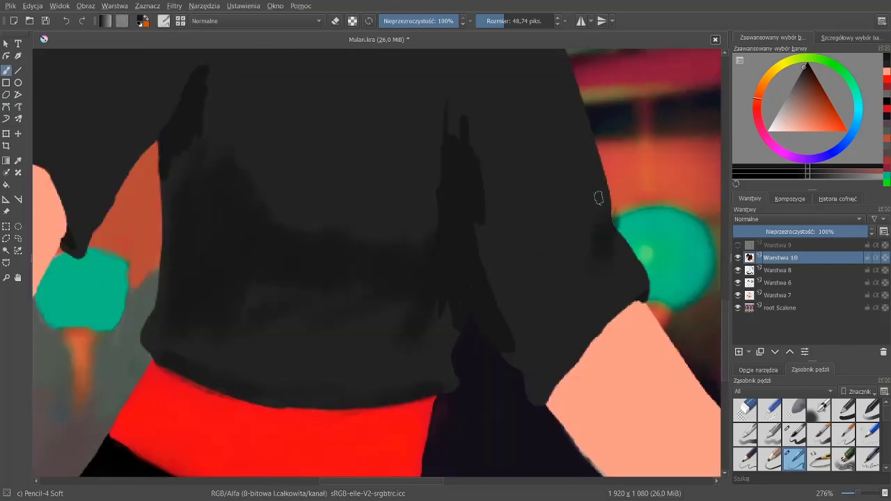
{"action": "scroll", "coordinate": [578, 284], "scroll_direction": "down", "scroll_amount": 4}
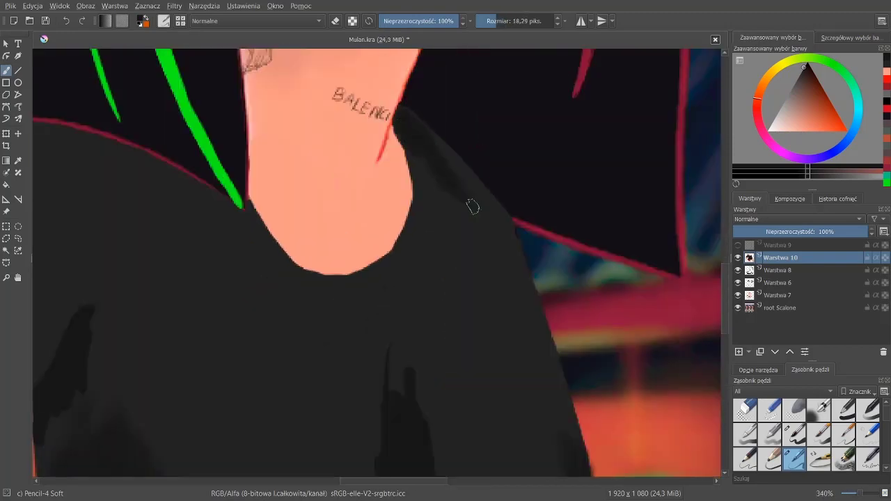
{"action": "scroll", "coordinate": [313, 188], "scroll_direction": "left", "scroll_amount": 5}
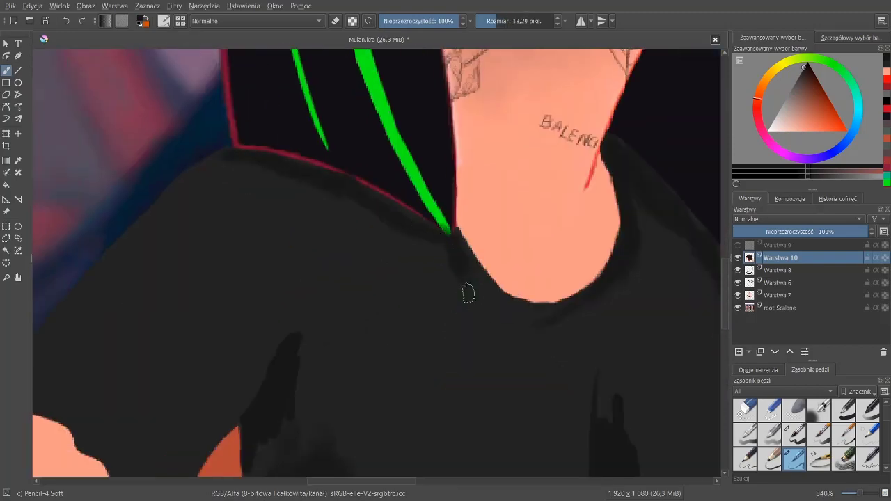
{"action": "scroll", "coordinate": [245, 333], "scroll_direction": "left", "scroll_amount": 5}
{"action": "scroll", "coordinate": [246, 332], "scroll_direction": "down", "scroll_amount": 3}
{"action": "left_click_drag", "start_coordinate": [282, 340], "coordinate": [301, 384]}
{"action": "left_click_drag", "start_coordinate": [333, 383], "coordinate": [357, 422]}
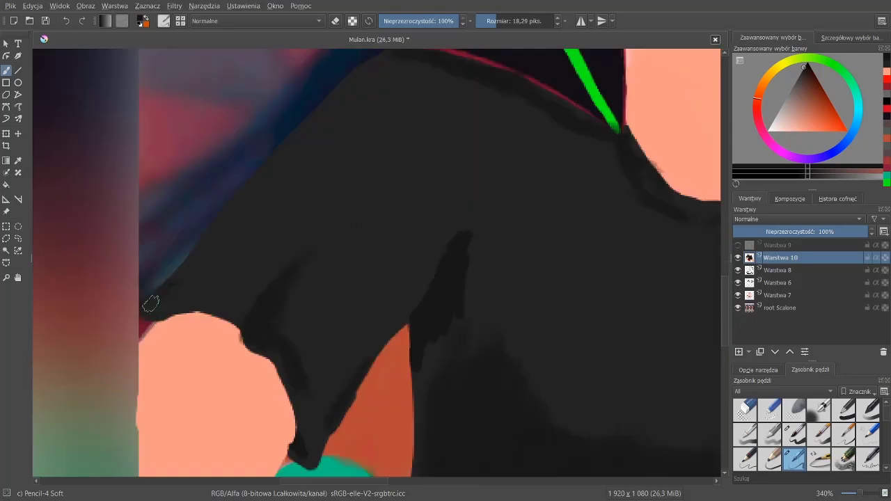
{"action": "left_click_drag", "start_coordinate": [150, 305], "coordinate": [177, 282]}
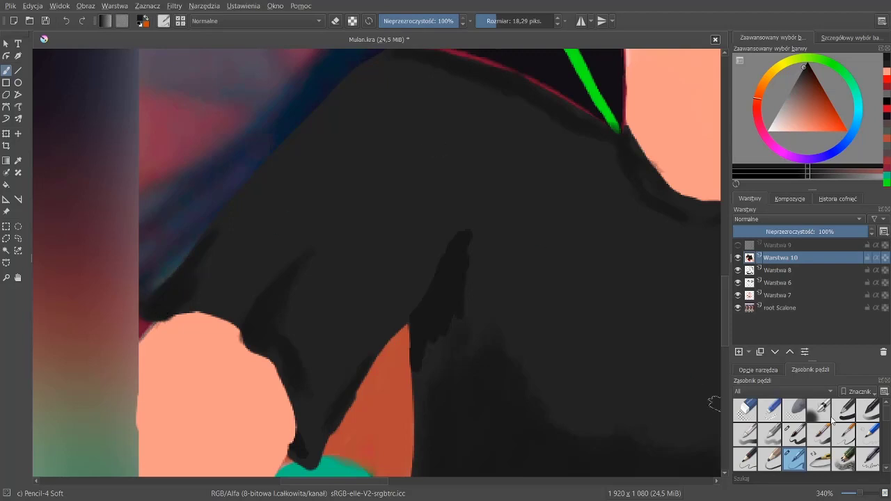
{"action": "scroll", "coordinate": [833, 417], "scroll_direction": "down", "scroll_amount": 5}
{"action": "left_click", "coordinate": [794, 410]}
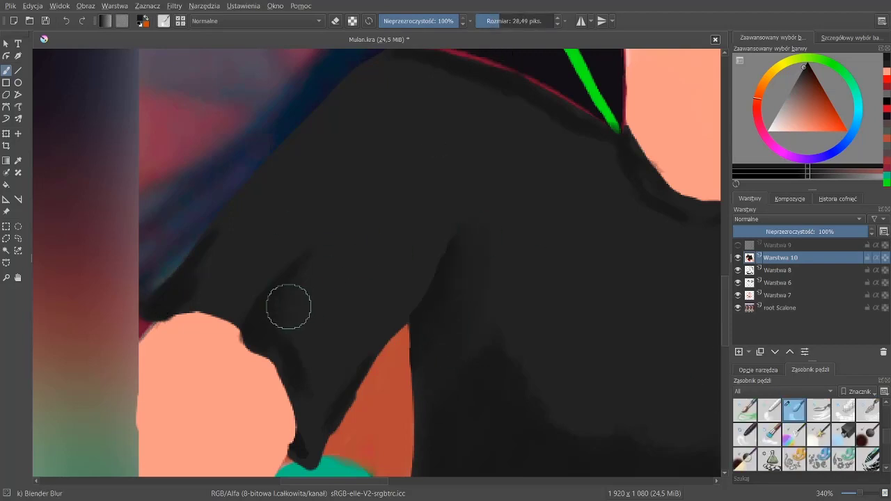
Smooth the shoulder's dark streaks with the Blender Blur brush, adjusting its size
{"action": "left_click_drag", "start_coordinate": [288, 306], "coordinate": [282, 317]}
{"action": "left_click_drag", "start_coordinate": [221, 248], "coordinate": [220, 242]}
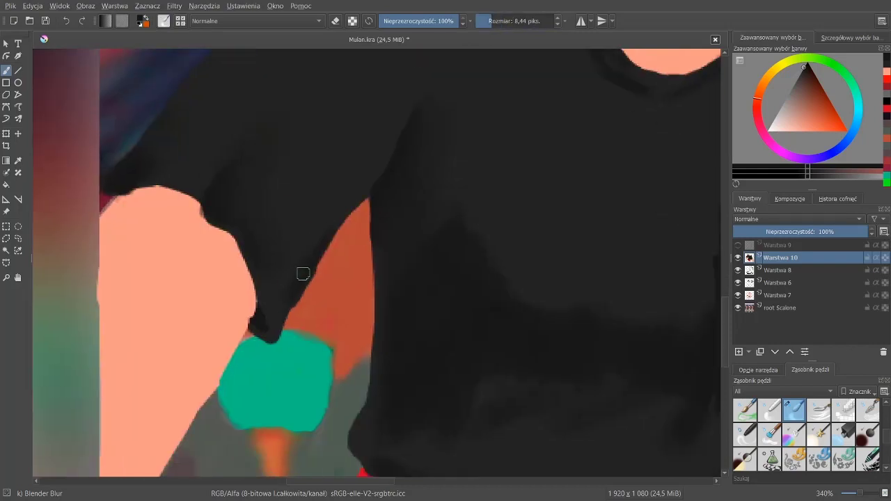
{"action": "scroll", "coordinate": [302, 271], "scroll_direction": "down", "scroll_amount": 4}
{"action": "left_click_drag", "start_coordinate": [432, 375], "coordinate": [458, 374]}
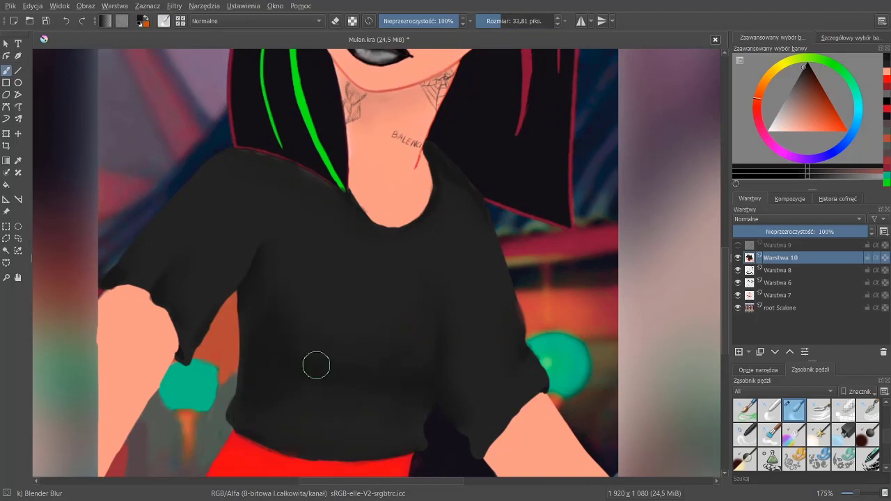
{"action": "scroll", "coordinate": [403, 283], "scroll_direction": "down", "scroll_amount": 5}
{"action": "scroll", "coordinate": [288, 251], "scroll_direction": "up", "scroll_amount": 3}
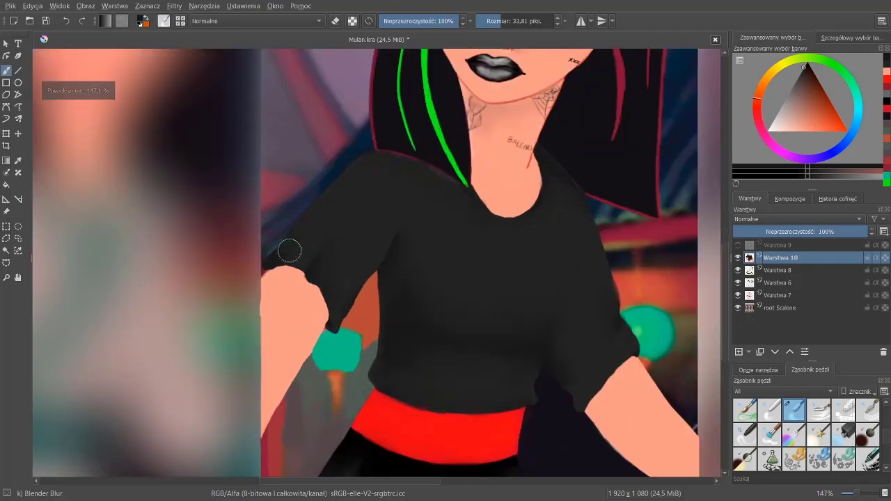
{"action": "scroll", "coordinate": [382, 277], "scroll_direction": "down", "scroll_amount": 3}
Add grey streaks and blur them into soft highlights across the chest and shoulders
{"action": "mouse_move", "coordinate": [382, 277]}
{"action": "left_mouse_down"}
{"action": "mouse_move", "coordinate": [382, 304]}
{"action": "mouse_move", "coordinate": [388, 288]}
{"action": "mouse_move", "coordinate": [369, 305]}
{"action": "mouse_move", "coordinate": [332, 286]}
{"action": "left_mouse_up"}
{"action": "left_click", "coordinate": [783, 102]}
{"action": "scroll", "coordinate": [807, 431], "scroll_direction": "down", "scroll_amount": 3}
{"action": "left_click", "coordinate": [795, 459]}
{"action": "scroll", "coordinate": [808, 432], "scroll_direction": "down", "scroll_amount": 3}
{"action": "left_click", "coordinate": [795, 451]}
{"action": "scroll", "coordinate": [344, 291], "scroll_direction": "up", "scroll_amount": 3}
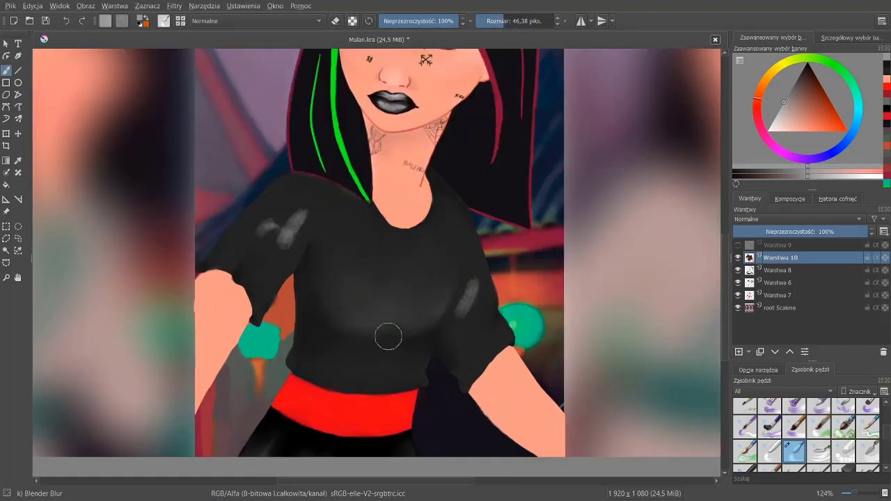
{"action": "mouse_move", "coordinate": [438, 317]}
{"action": "left_mouse_down"}
{"action": "mouse_move", "coordinate": [469, 291]}
{"action": "mouse_move", "coordinate": [288, 215]}
{"action": "mouse_move", "coordinate": [323, 214]}
{"action": "left_mouse_up"}
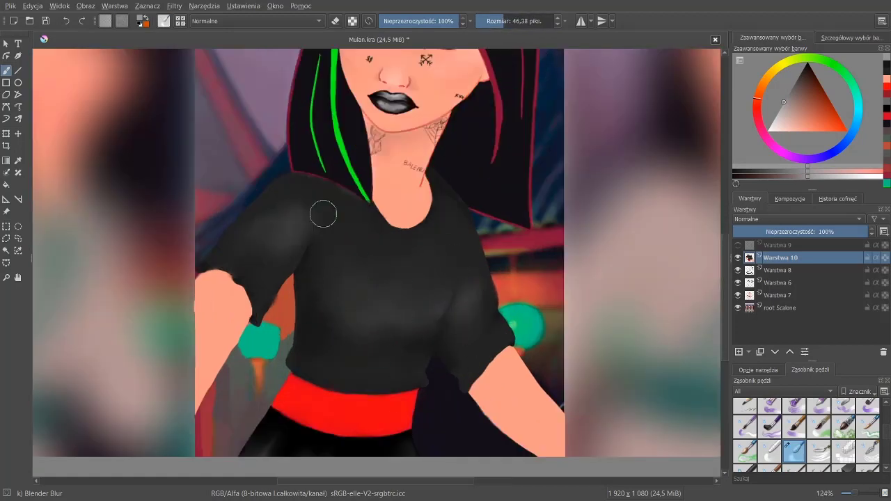
{"action": "scroll", "coordinate": [452, 307], "scroll_direction": "down", "scroll_amount": 3}
{"action": "scroll", "coordinate": [432, 209], "scroll_direction": "up", "scroll_amount": 6}
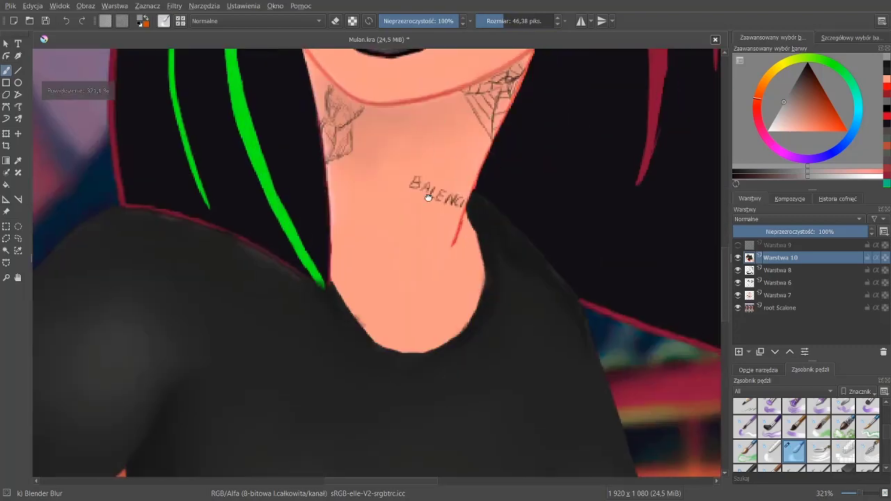
{"action": "scroll", "coordinate": [461, 175], "scroll_direction": "up", "scroll_amount": 1}
{"action": "scroll", "coordinate": [462, 175], "scroll_direction": "up", "scroll_amount": 1}
{"action": "key", "text": "slash"}
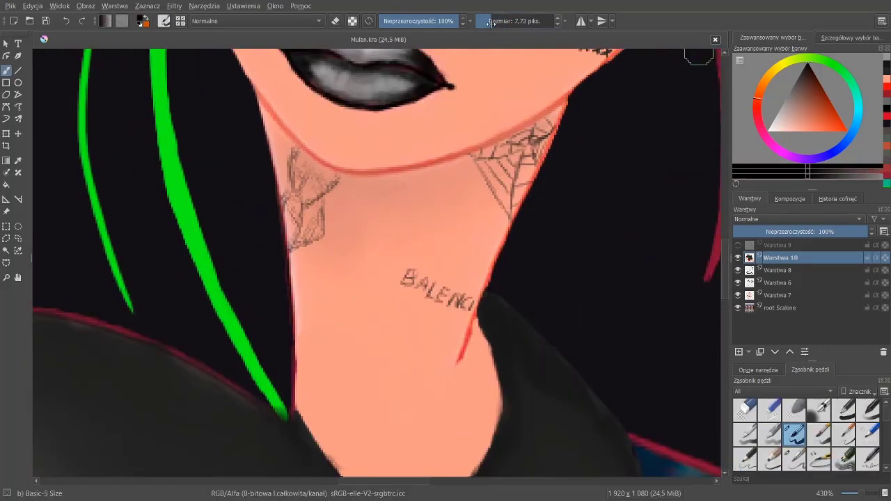
Draw a thick black choker band across the neck
{"action": "left_click_drag", "start_coordinate": [492, 261], "coordinate": [318, 235]}
{"action": "key", "text": "ctrl+z"}
{"action": "mouse_move", "coordinate": [279, 194]}
{"action": "left_mouse_down"}
{"action": "mouse_move", "coordinate": [487, 262]}
{"action": "mouse_move", "coordinate": [415, 255]}
{"action": "left_mouse_up"}
{"action": "left_click_drag", "start_coordinate": [322, 231], "coordinate": [470, 263]}
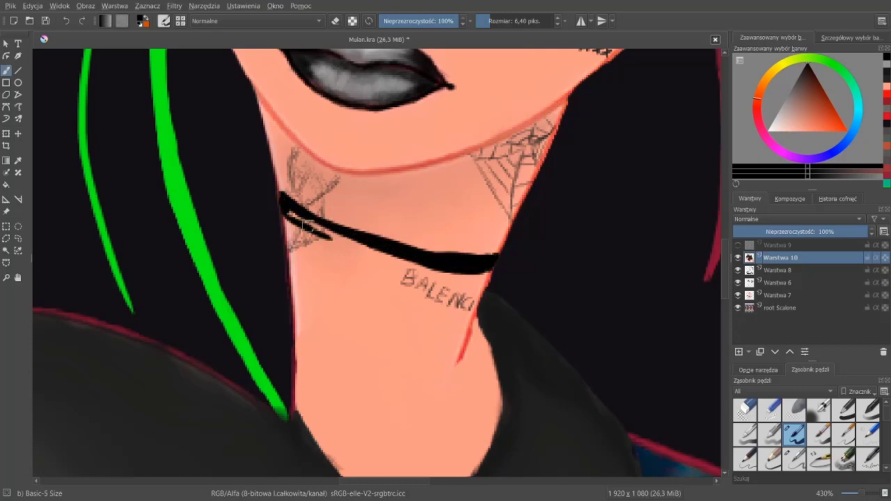
{"action": "mouse_move", "coordinate": [305, 224]}
{"action": "left_mouse_down"}
{"action": "mouse_move", "coordinate": [352, 249]}
{"action": "mouse_move", "coordinate": [378, 247]}
{"action": "mouse_move", "coordinate": [445, 268]}
{"action": "left_mouse_up"}
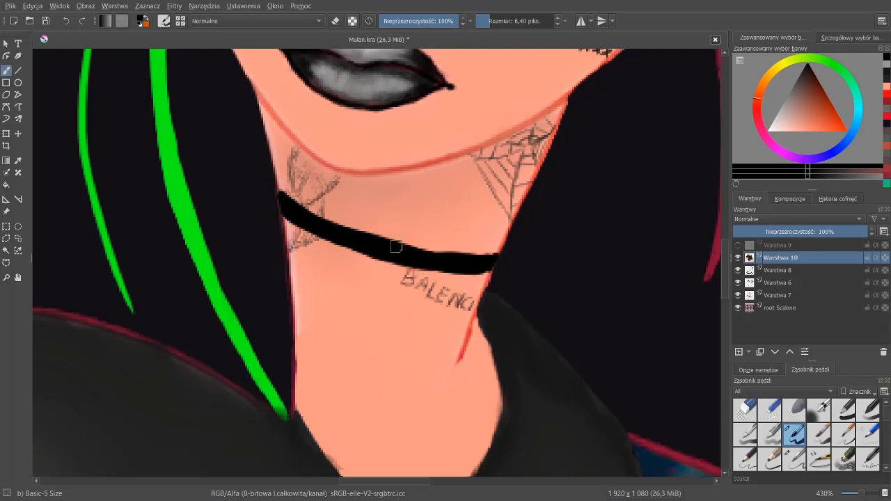
Paint a small black drop pendant hanging from the front of the choker
{"action": "scroll", "coordinate": [359, 210], "scroll_direction": "down", "scroll_amount": 5}
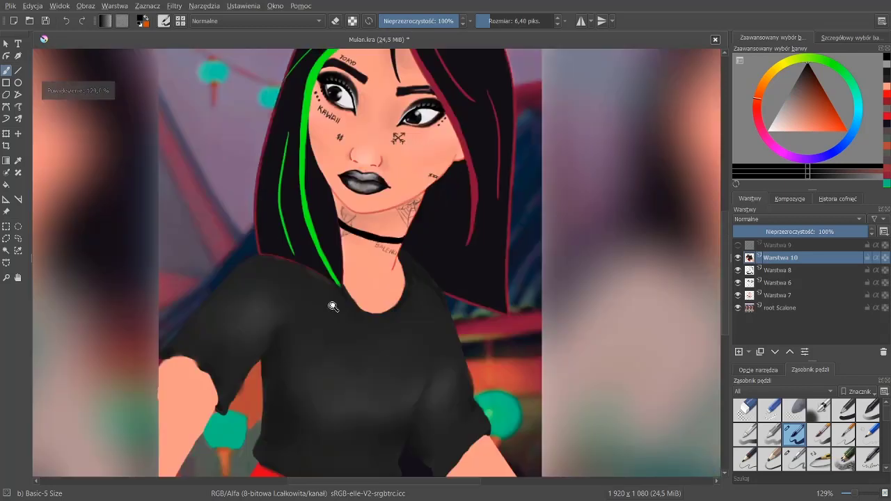
{"action": "scroll", "coordinate": [359, 210], "scroll_direction": "down", "scroll_amount": 3}
{"action": "scroll", "coordinate": [380, 175], "scroll_direction": "up", "scroll_amount": 10}
{"action": "left_click_drag", "start_coordinate": [388, 180], "coordinate": [393, 247]}
{"action": "scroll", "coordinate": [386, 243], "scroll_direction": "down", "scroll_amount": 8}
{"action": "scroll", "coordinate": [368, 244], "scroll_direction": "up", "scroll_amount": 12}
{"action": "scroll", "coordinate": [369, 245], "scroll_direction": "down", "scroll_amount": 3}
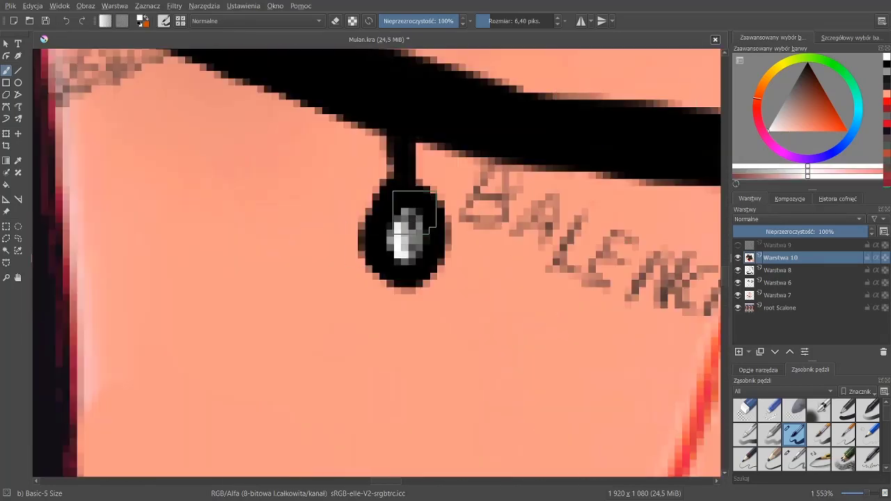
{"action": "scroll", "coordinate": [389, 237], "scroll_direction": "down", "scroll_amount": 4}
{"action": "scroll", "coordinate": [390, 237], "scroll_direction": "down", "scroll_amount": 4}
Pick the peach skin colour and paint it over the raised hand with Pencil-4 Soft
{"action": "scroll", "coordinate": [408, 269], "scroll_direction": "up", "scroll_amount": 5}
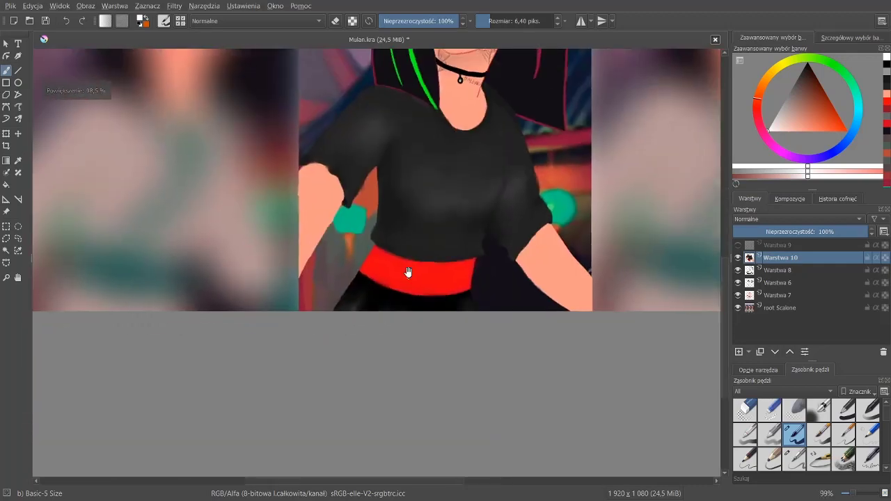
{"action": "scroll", "coordinate": [408, 268], "scroll_direction": "down", "scroll_amount": 3}
{"action": "scroll", "coordinate": [388, 169], "scroll_direction": "up", "scroll_amount": 6}
{"action": "scroll", "coordinate": [360, 236], "scroll_direction": "up", "scroll_amount": 1}
{"action": "left_click", "coordinate": [360, 236], "text": "ctrl"}
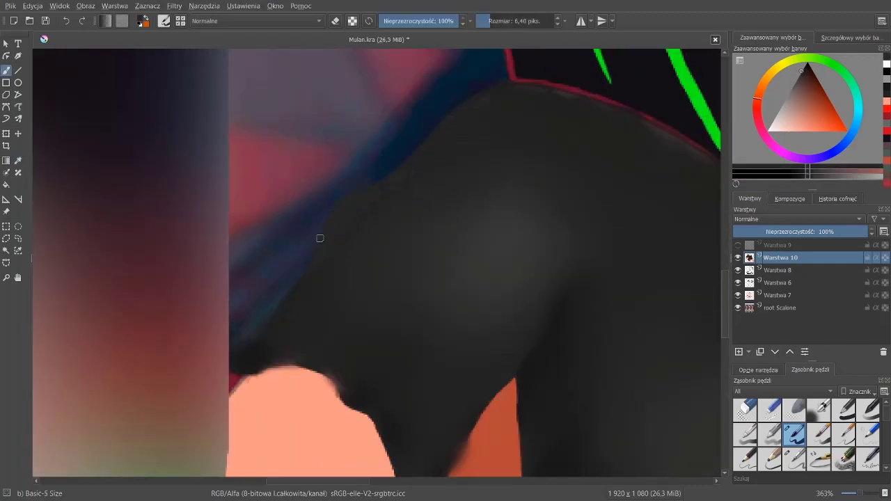
{"action": "scroll", "coordinate": [884, 424], "scroll_direction": "down", "scroll_amount": 5}
{"action": "left_click", "coordinate": [794, 411]}
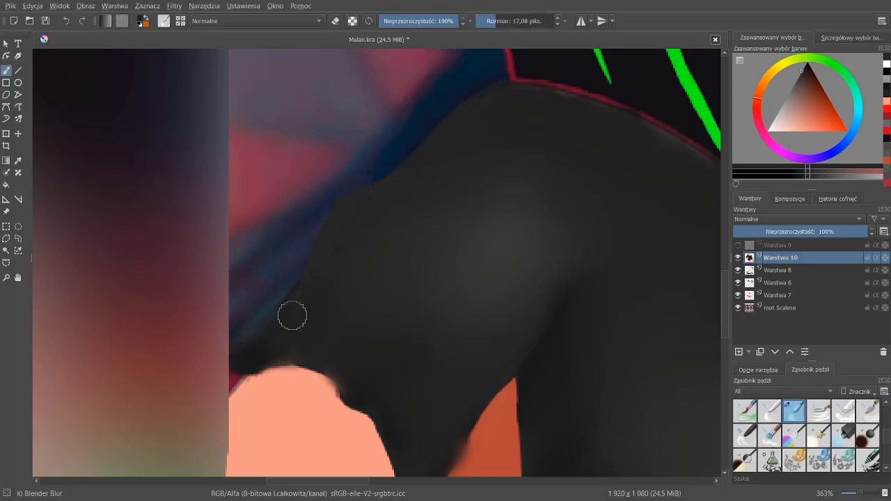
{"action": "scroll", "coordinate": [411, 300], "scroll_direction": "down", "scroll_amount": 5}
{"action": "scroll", "coordinate": [420, 223], "scroll_direction": "up", "scroll_amount": 4}
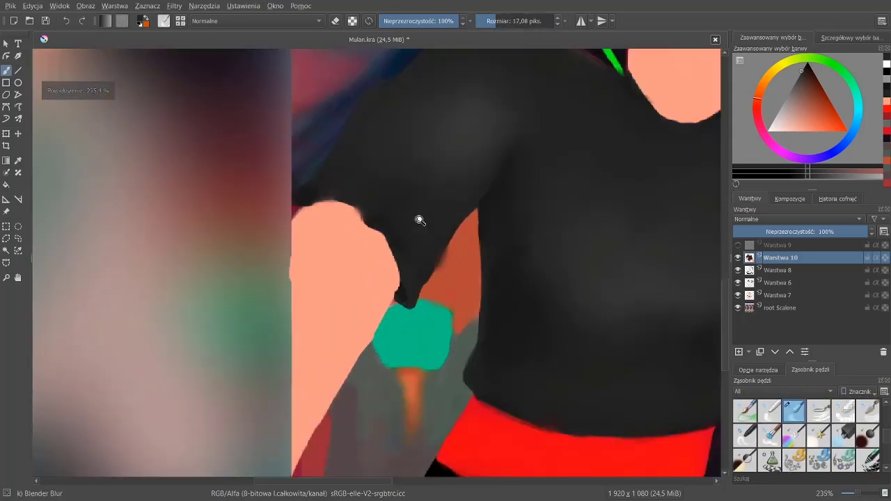
{"action": "left_click", "coordinate": [369, 237], "text": "ctrl"}
{"action": "key", "text": "slash"}
{"action": "left_click_drag", "start_coordinate": [339, 218], "coordinate": [327, 417]}
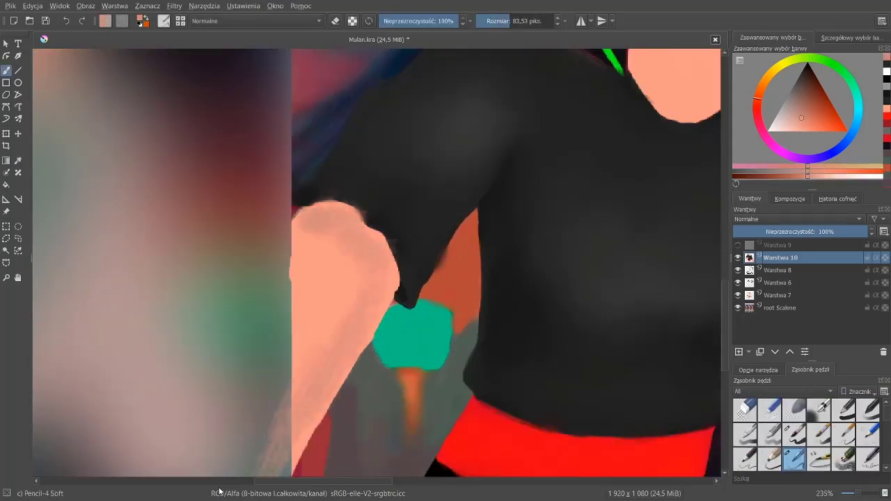
Add new layer Warstwa 11, return to Warstwa 10, and mirror the view to check
{"action": "key", "text": "Insert"}
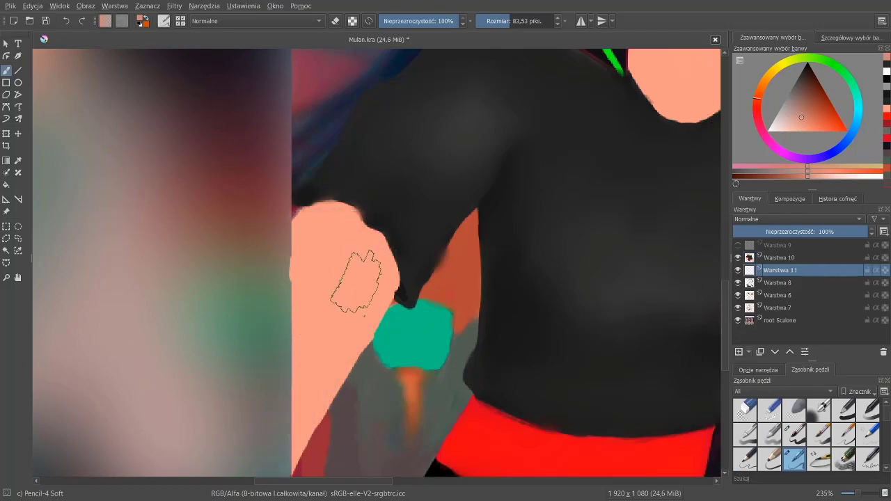
{"action": "left_click", "coordinate": [771, 262]}
{"action": "key", "text": "m"}
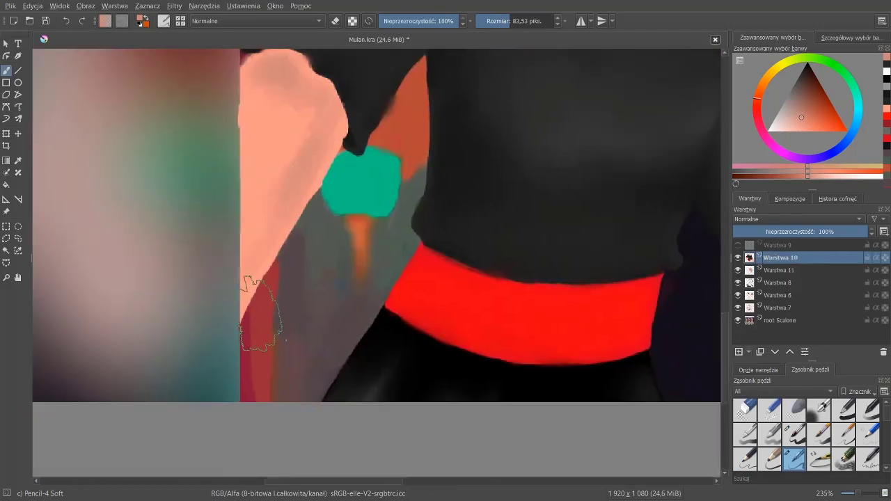
Blend the skin edge under the left sleeve using the Blender Blur brush
{"action": "key", "text": "slash"}
{"action": "left_click", "coordinate": [502, 21]}
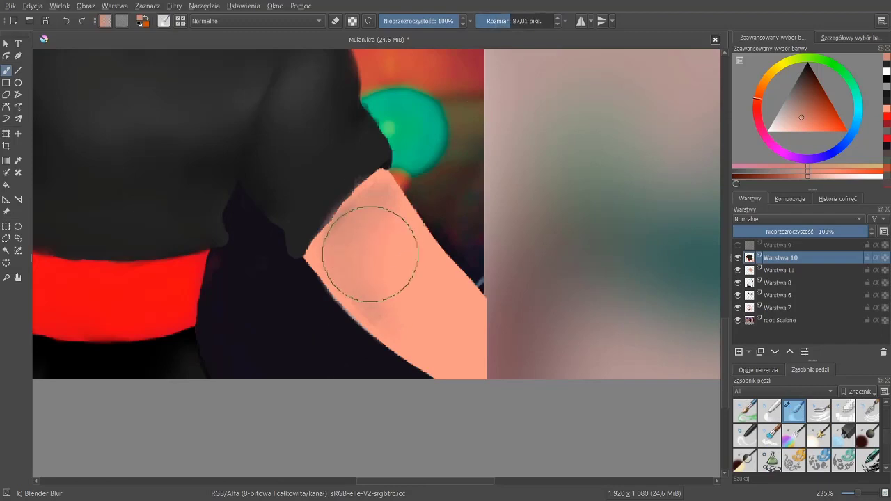
{"action": "left_click_drag", "start_coordinate": [502, 21], "coordinate": [491, 21]}
{"action": "left_click_drag", "start_coordinate": [341, 195], "coordinate": [344, 153]}
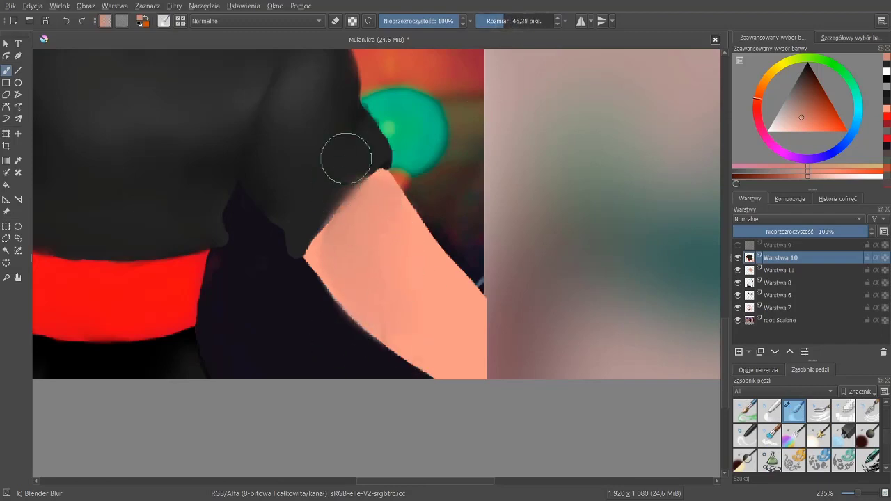
{"action": "scroll", "coordinate": [416, 157], "scroll_direction": "down", "scroll_amount": 5}
{"action": "scroll", "coordinate": [318, 205], "scroll_direction": "up", "scroll_amount": 3}
{"action": "scroll", "coordinate": [309, 123], "scroll_direction": "up", "scroll_amount": 1}
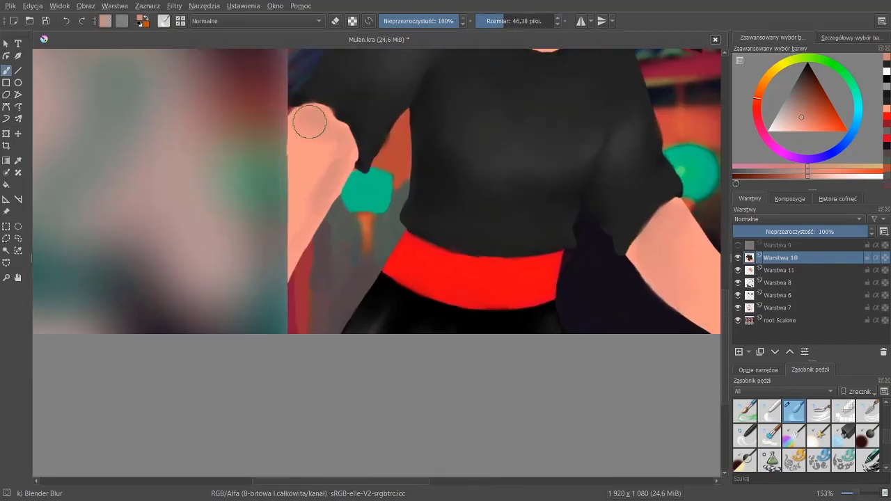
{"action": "scroll", "coordinate": [367, 211], "scroll_direction": "down", "scroll_amount": 5}
{"action": "scroll", "coordinate": [358, 298], "scroll_direction": "up", "scroll_amount": 2}
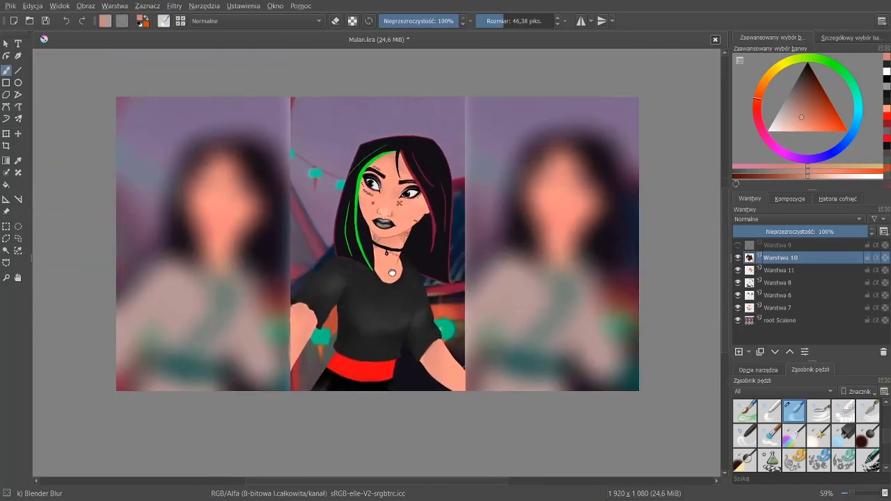
{"action": "scroll", "coordinate": [390, 264], "scroll_direction": "up", "scroll_amount": 1}
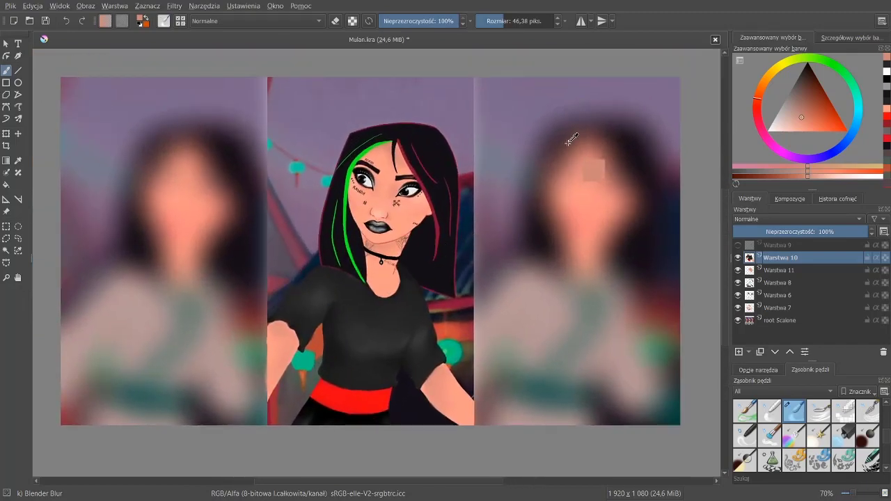
Draw a dark grey nostril ring with a small Pencil-4 Soft brush
{"action": "scroll", "coordinate": [390, 229], "scroll_direction": "up", "scroll_amount": 10}
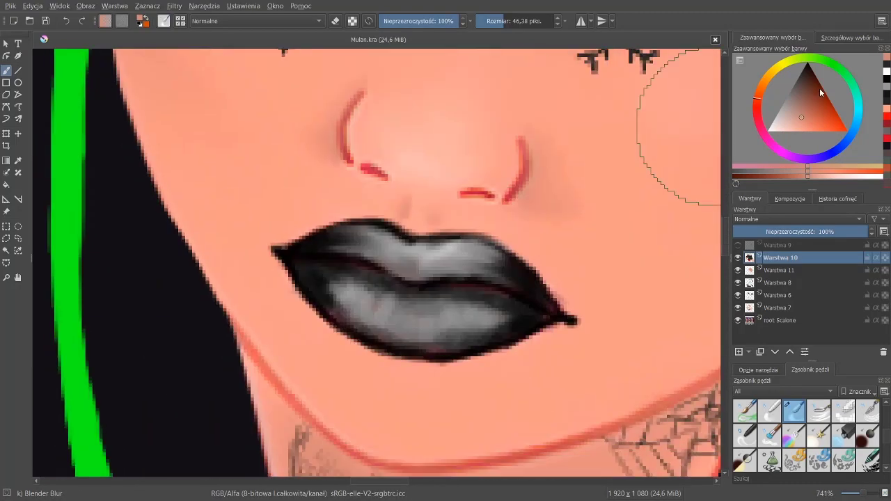
{"action": "left_click", "coordinate": [777, 85]}
{"action": "scroll", "coordinate": [808, 431], "scroll_direction": "up", "scroll_amount": 5}
{"action": "left_click", "coordinate": [794, 460]}
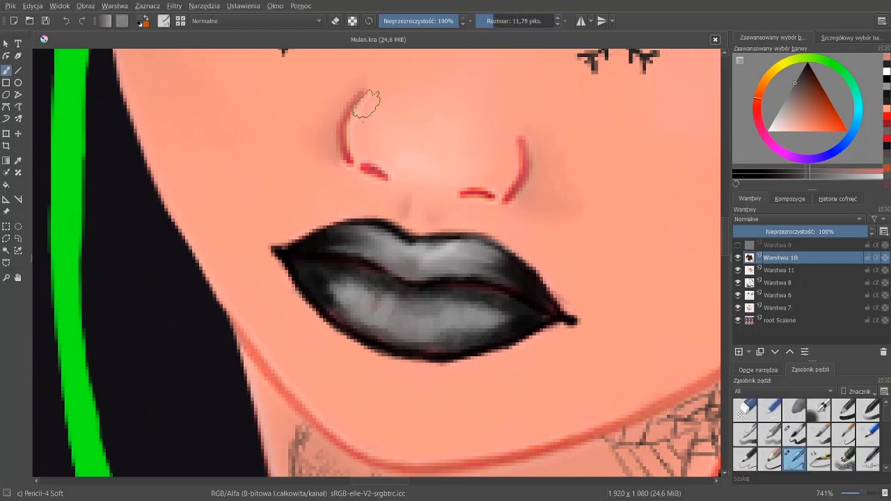
{"action": "left_click_drag", "start_coordinate": [368, 175], "coordinate": [370, 176]}
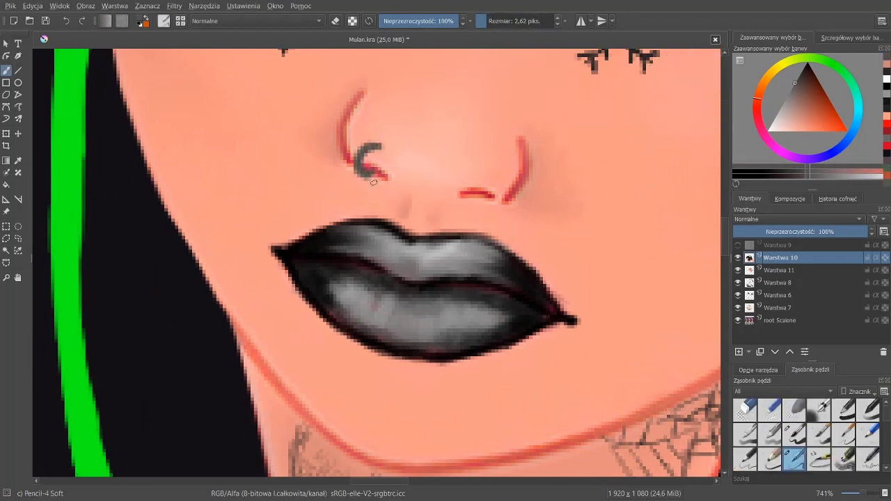
Adjust the piercing colour by sampling a lighter tone, then return to dark grey
{"action": "left_click_drag", "start_coordinate": [791, 100], "coordinate": [783, 102]}
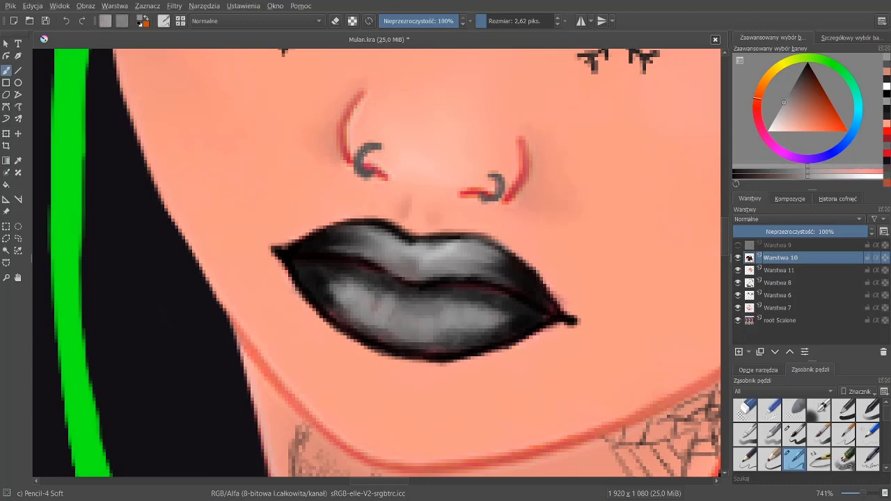
{"action": "left_click", "coordinate": [408, 175], "text": "ctrl"}
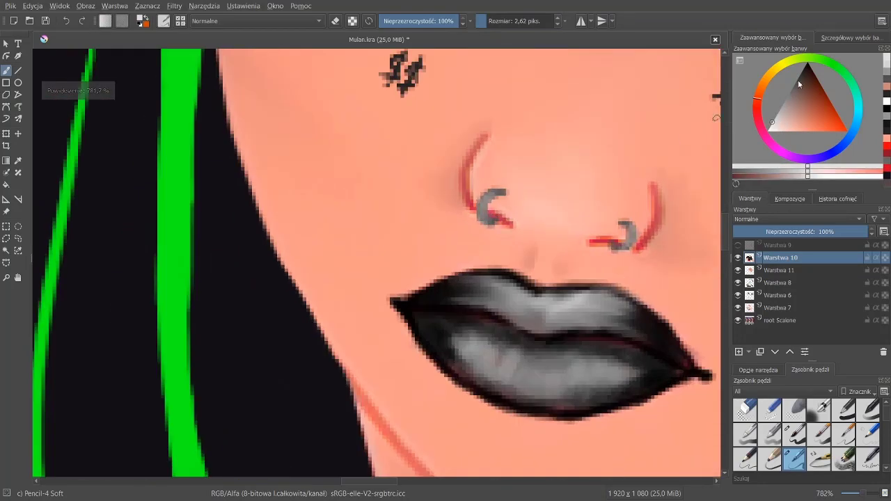
{"action": "left_click", "coordinate": [795, 81]}
{"action": "scroll", "coordinate": [506, 189], "scroll_direction": "up", "scroll_amount": 2}
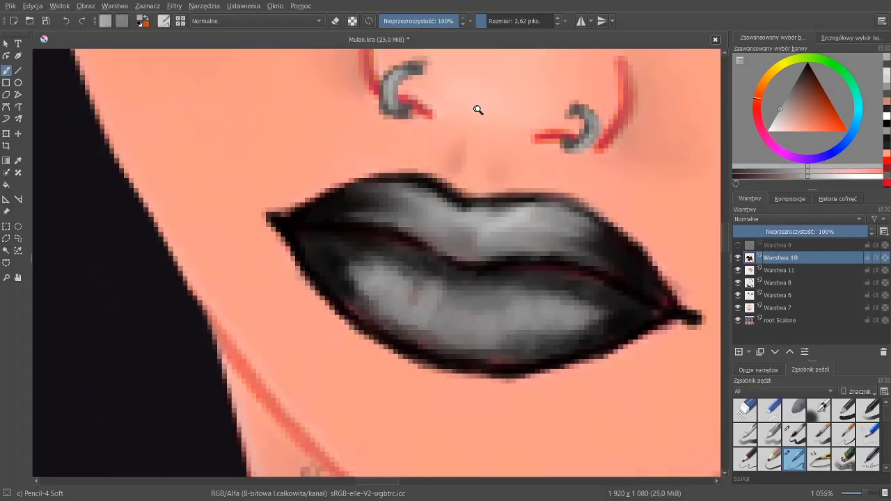
{"action": "scroll", "coordinate": [478, 109], "scroll_direction": "down", "scroll_amount": 5}
{"action": "scroll", "coordinate": [333, 171], "scroll_direction": "up", "scroll_amount": 3}
{"action": "scroll", "coordinate": [333, 171], "scroll_direction": "down", "scroll_amount": 4}
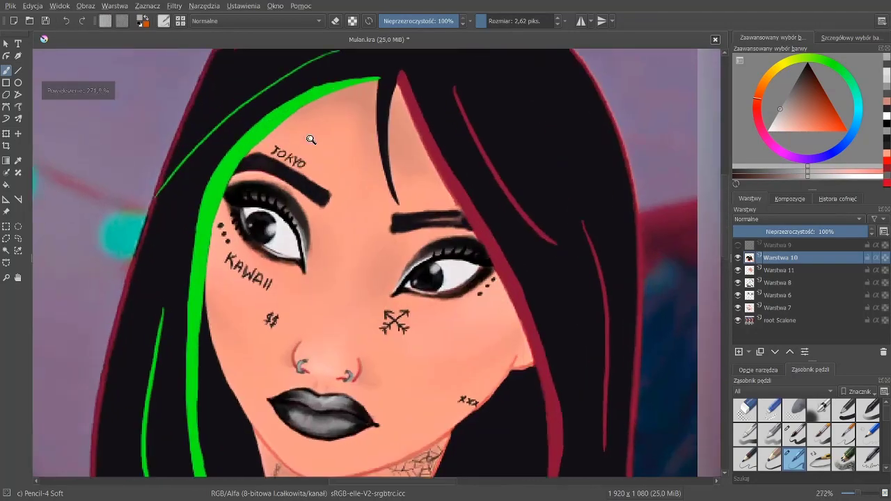
{"action": "scroll", "coordinate": [312, 193], "scroll_direction": "up", "scroll_amount": 3}
Draw the barbell through the right-hand eyebrow and pick lighter and near-black highlight colours
{"action": "left_click", "coordinate": [312, 192], "text": "ctrl"}
{"action": "scroll", "coordinate": [312, 193], "scroll_direction": "down", "scroll_amount": 4}
{"action": "scroll", "coordinate": [342, 252], "scroll_direction": "up", "scroll_amount": 3}
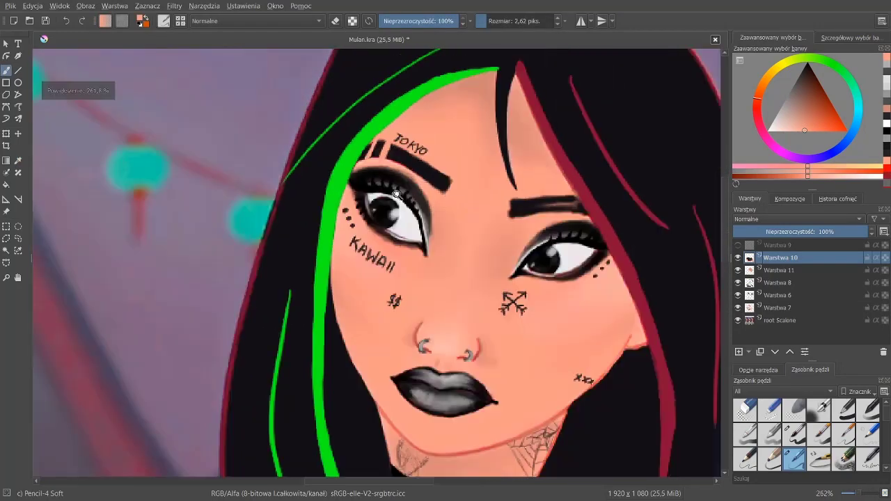
{"action": "scroll", "coordinate": [396, 194], "scroll_direction": "down", "scroll_amount": 2}
{"action": "scroll", "coordinate": [272, 221], "scroll_direction": "up", "scroll_amount": 4}
{"action": "left_click", "coordinate": [272, 220], "text": "ctrl"}
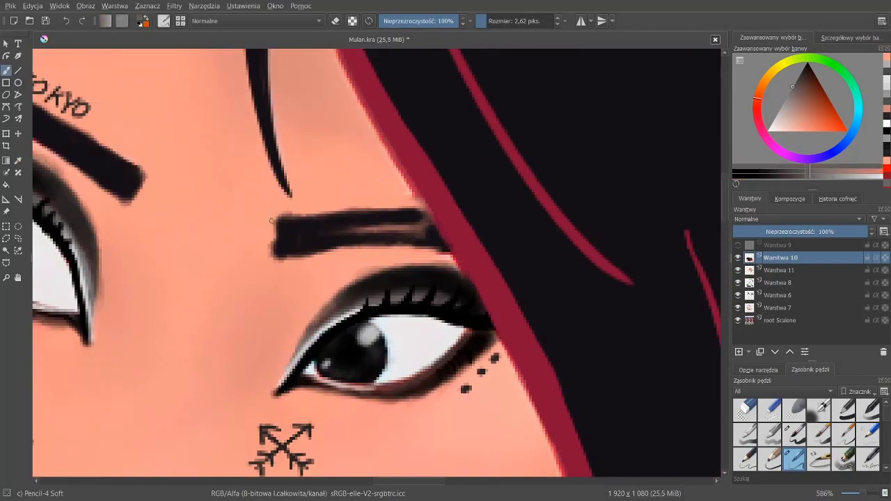
{"action": "left_click_drag", "start_coordinate": [268, 212], "coordinate": [272, 224]}
{"action": "key", "text": "l"}
{"action": "key", "text": "l"}
{"action": "key", "text": "l"}
{"action": "left_click", "coordinate": [340, 238], "text": "ctrl"}
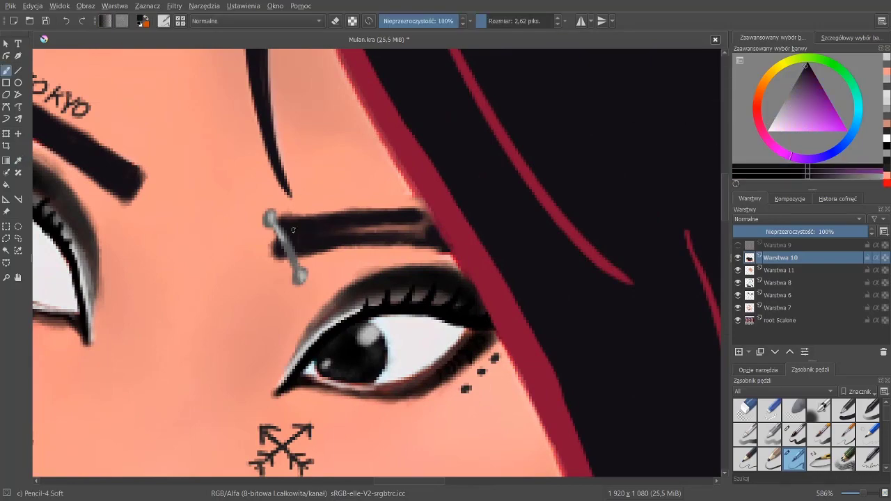
Zoom onto the forearm and draw a first dark tattoo mark near the hand
{"action": "scroll", "coordinate": [292, 245], "scroll_direction": "down", "scroll_amount": 10}
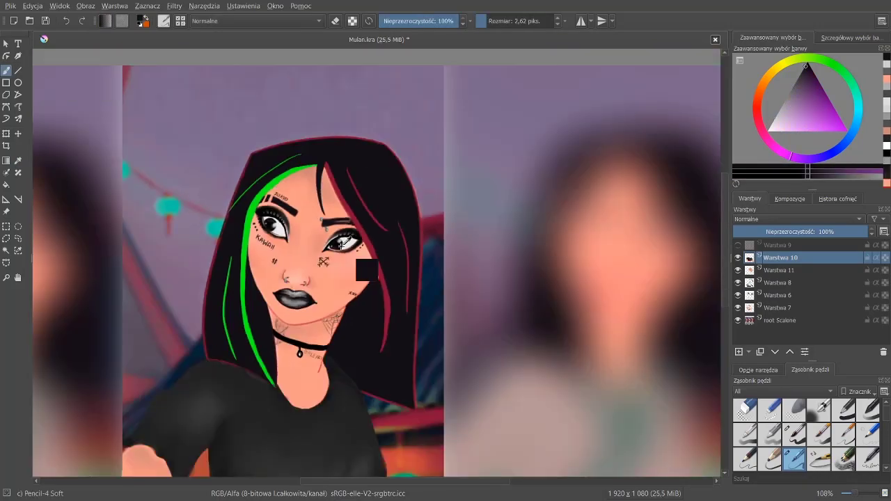
{"action": "scroll", "coordinate": [336, 308], "scroll_direction": "up", "scroll_amount": 15}
{"action": "scroll", "coordinate": [425, 312], "scroll_direction": "down", "scroll_amount": 10}
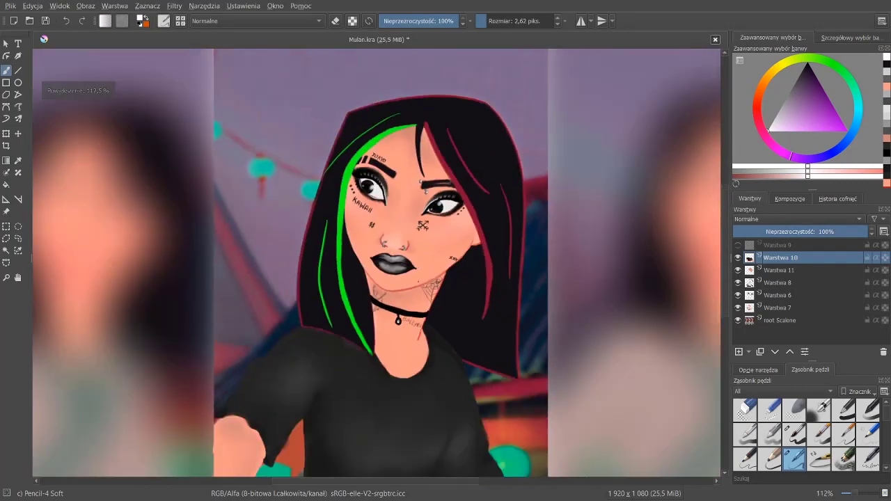
{"action": "scroll", "coordinate": [310, 215], "scroll_direction": "down", "scroll_amount": 3}
{"action": "scroll", "coordinate": [311, 215], "scroll_direction": "up", "scroll_amount": 6}
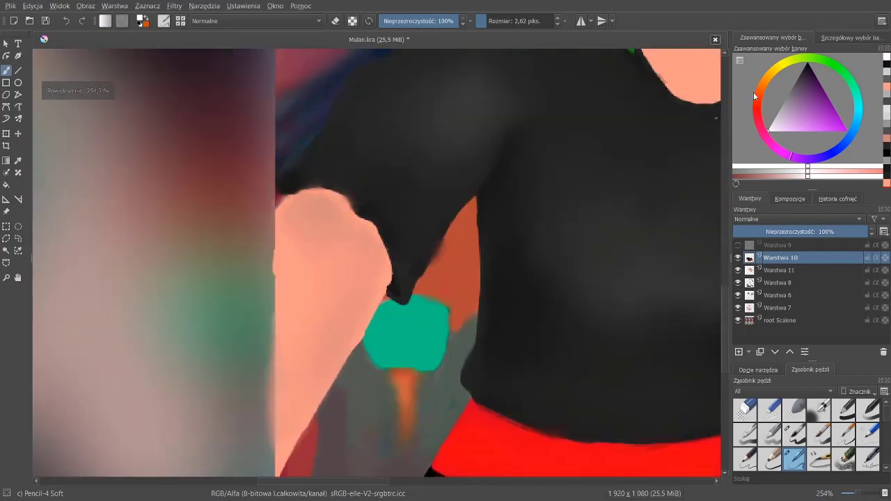
{"action": "scroll", "coordinate": [311, 215], "scroll_direction": "up", "scroll_amount": 2}
{"action": "scroll", "coordinate": [334, 209], "scroll_direction": "up", "scroll_amount": 2}
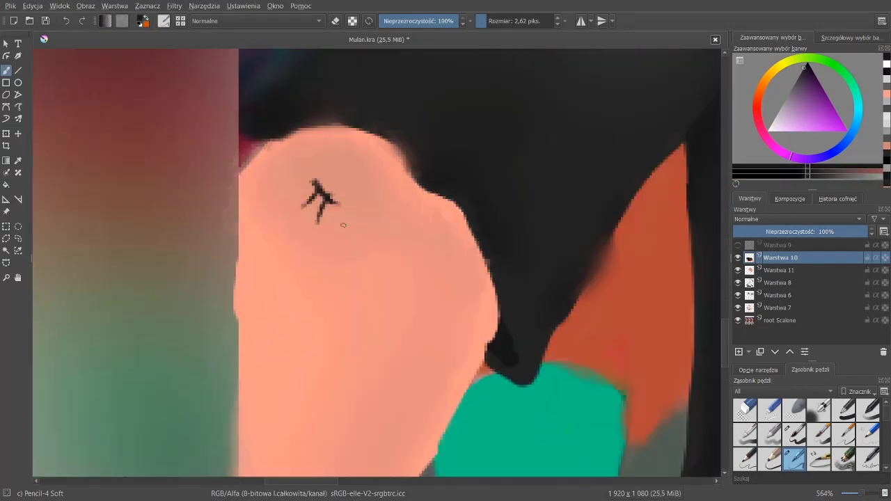
{"action": "scroll", "coordinate": [362, 231], "scroll_direction": "down", "scroll_amount": 5}
{"action": "scroll", "coordinate": [417, 244], "scroll_direction": "up", "scroll_amount": 4}
{"action": "left_click_drag", "start_coordinate": [405, 253], "coordinate": [437, 241]}
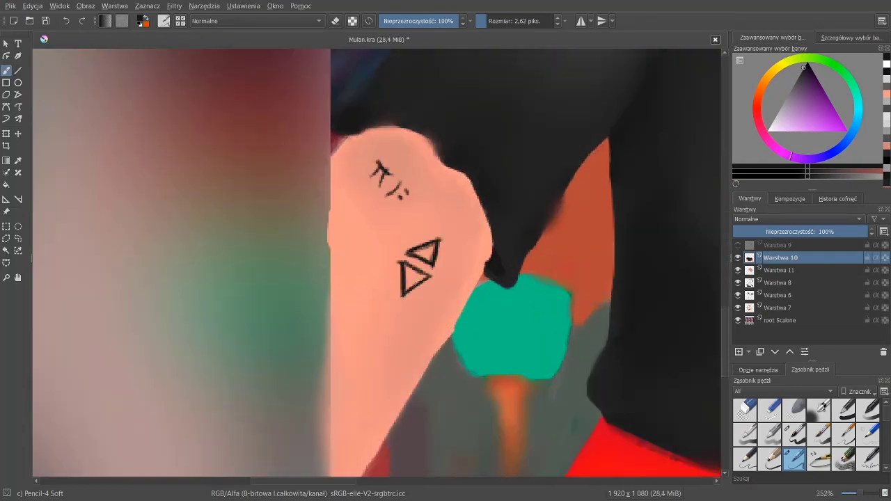
Try a test stroke on the forearm skin, then undo it
{"action": "scroll", "coordinate": [401, 212], "scroll_direction": "down", "scroll_amount": 5}
{"action": "scroll", "coordinate": [401, 211], "scroll_direction": "up", "scroll_amount": 6}
{"action": "scroll", "coordinate": [400, 211], "scroll_direction": "down", "scroll_amount": 1}
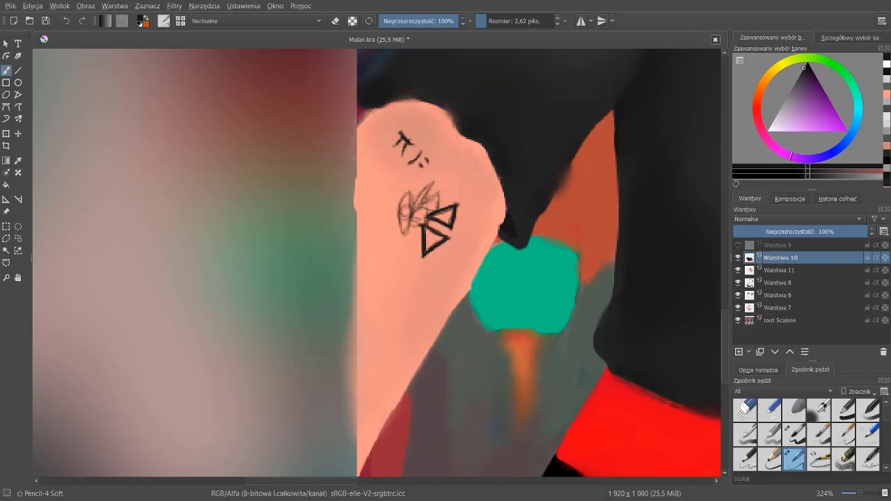
{"action": "scroll", "coordinate": [404, 278], "scroll_direction": "down", "scroll_amount": 5}
{"action": "scroll", "coordinate": [255, 274], "scroll_direction": "up", "scroll_amount": 2}
{"action": "scroll", "coordinate": [255, 274], "scroll_direction": "down", "scroll_amount": 2}
{"action": "scroll", "coordinate": [445, 279], "scroll_direction": "down", "scroll_amount": 1}
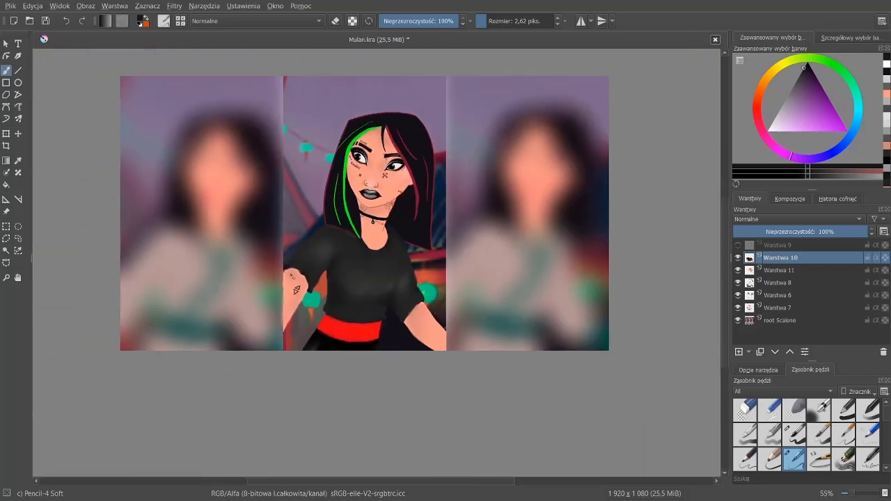
{"action": "scroll", "coordinate": [296, 289], "scroll_direction": "up", "scroll_amount": 5}
{"action": "left_click_drag", "start_coordinate": [230, 174], "coordinate": [331, 243]}
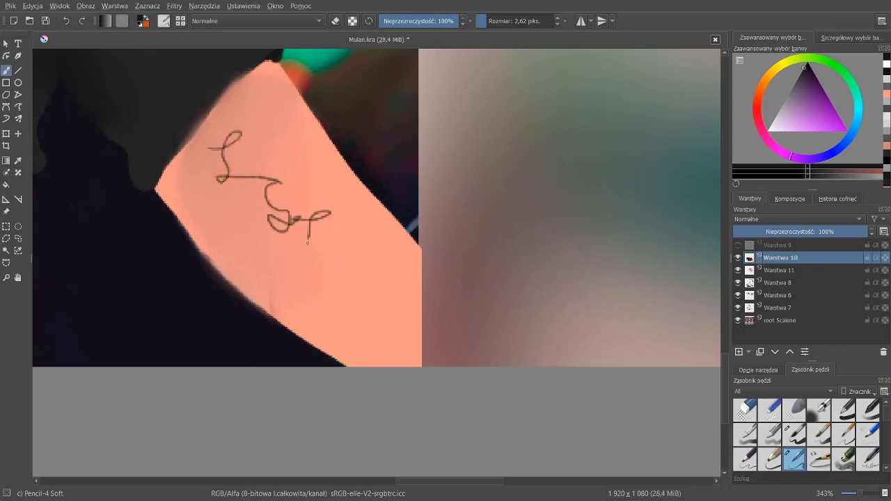
{"action": "key", "text": "ctrl+z"}
Ink a cursive word, three x marks above and the date 20.V.86 with Basic-5 Size
{"action": "key", "text": "ctrl+z"}
{"action": "key", "text": "ctrl+z"}
{"action": "left_click", "coordinate": [794, 433]}
{"action": "left_click_drag", "start_coordinate": [213, 170], "coordinate": [397, 258]}
{"action": "scroll", "coordinate": [396, 257], "scroll_direction": "down", "scroll_amount": 5}
{"action": "scroll", "coordinate": [461, 178], "scroll_direction": "up", "scroll_amount": 5}
{"action": "scroll", "coordinate": [461, 179], "scroll_direction": "up", "scroll_amount": 3}
{"action": "mouse_move", "coordinate": [341, 267]}
{"action": "left_mouse_down"}
{"action": "mouse_move", "coordinate": [357, 282]}
{"action": "mouse_move", "coordinate": [417, 275]}
{"action": "mouse_move", "coordinate": [438, 284]}
{"action": "mouse_move", "coordinate": [429, 326]}
{"action": "left_mouse_up"}
{"action": "key", "text": "ctrl+z"}
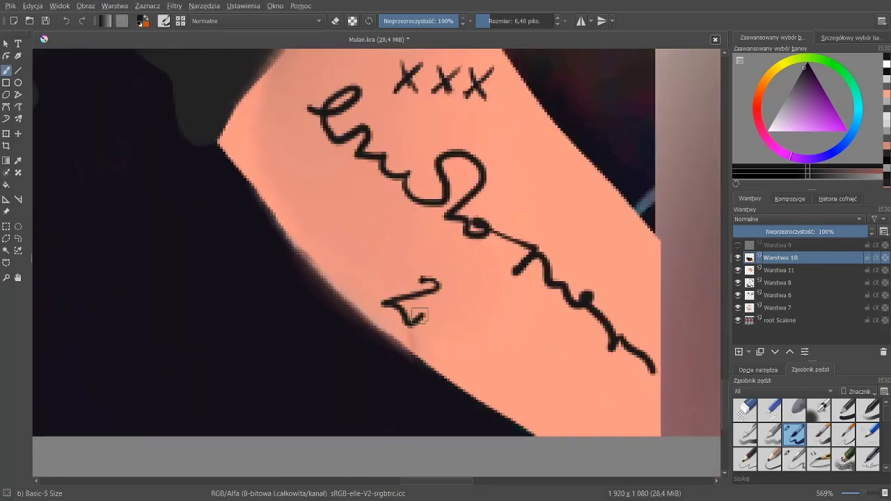
{"action": "left_click_drag", "start_coordinate": [344, 217], "coordinate": [333, 257]}
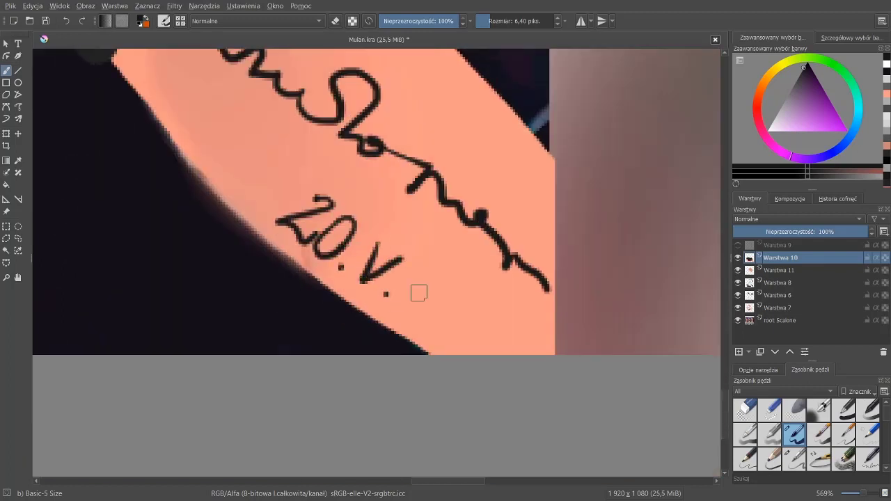
{"action": "left_click_drag", "start_coordinate": [426, 296], "coordinate": [433, 315]}
{"action": "scroll", "coordinate": [425, 371], "scroll_direction": "down", "scroll_amount": 6}
{"action": "scroll", "coordinate": [426, 372], "scroll_direction": "down", "scroll_amount": 1}
{"action": "scroll", "coordinate": [451, 337], "scroll_direction": "up", "scroll_amount": 1}
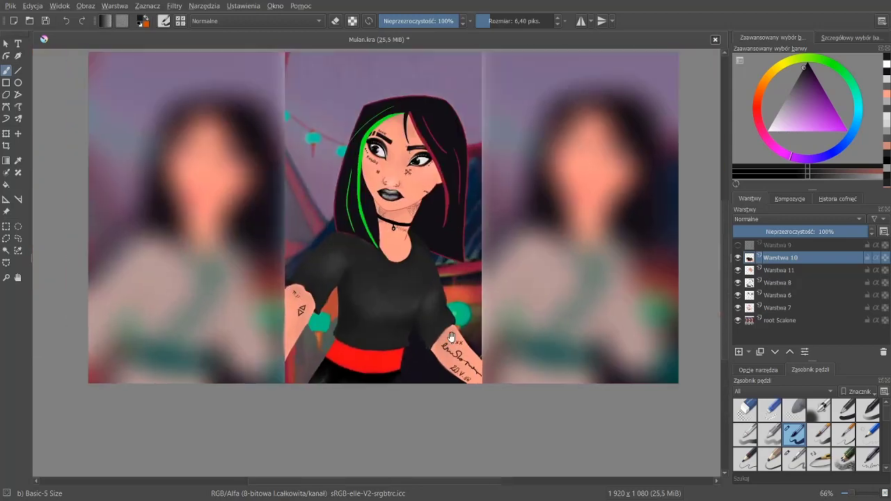
{"action": "scroll", "coordinate": [451, 337], "scroll_direction": "up", "scroll_amount": 4}
Switch to the soft pencil and pan past the arm tattoos and hair to the chest
{"action": "scroll", "coordinate": [509, 219], "scroll_direction": "up", "scroll_amount": 2}
{"action": "key", "text": "slash"}
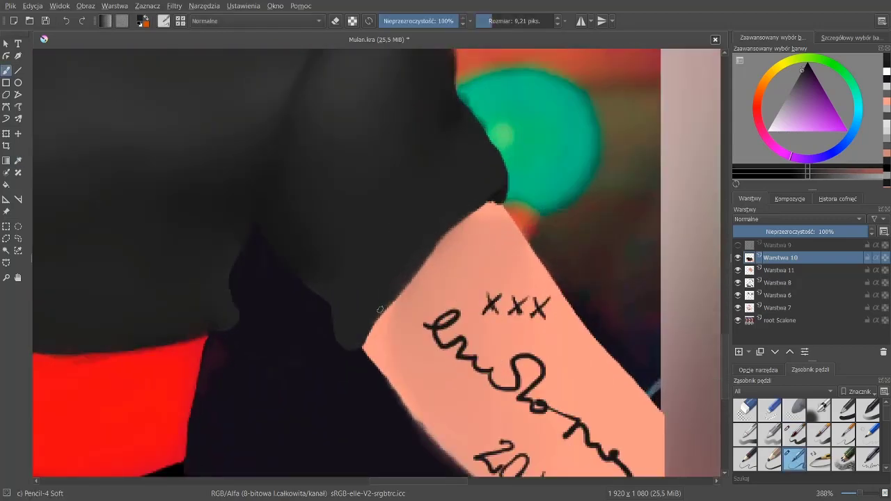
{"action": "left_click_drag", "start_coordinate": [360, 327], "coordinate": [294, 238]}
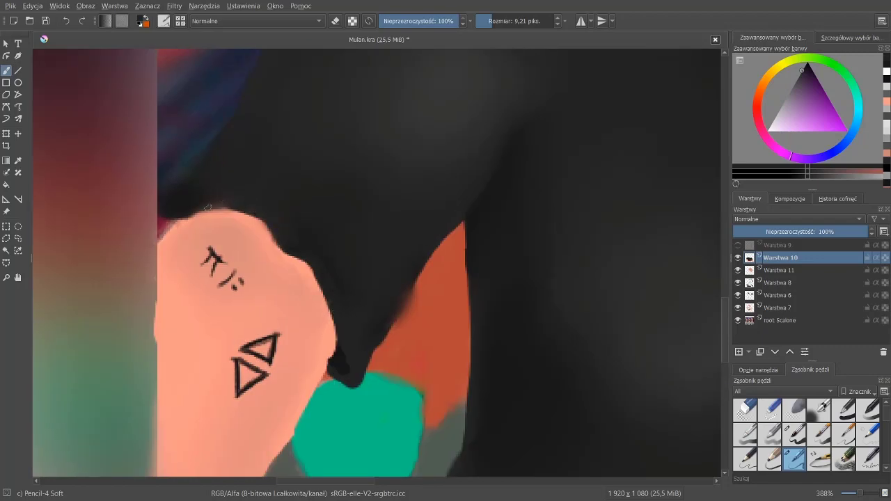
{"action": "scroll", "coordinate": [207, 206], "scroll_direction": "down", "scroll_amount": 5}
{"action": "scroll", "coordinate": [338, 308], "scroll_direction": "up", "scroll_amount": 3}
{"action": "scroll", "coordinate": [334, 129], "scroll_direction": "up", "scroll_amount": 1}
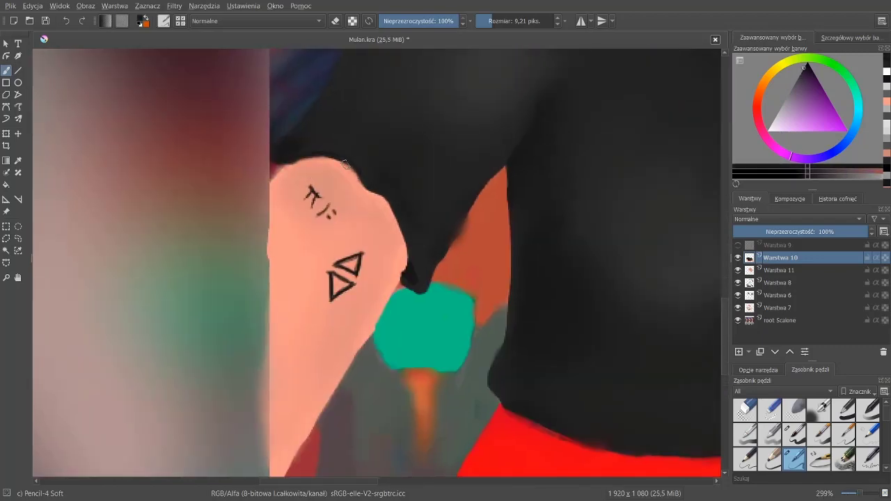
{"action": "scroll", "coordinate": [375, 265], "scroll_direction": "down", "scroll_amount": 5}
{"action": "scroll", "coordinate": [438, 143], "scroll_direction": "up", "scroll_amount": 5}
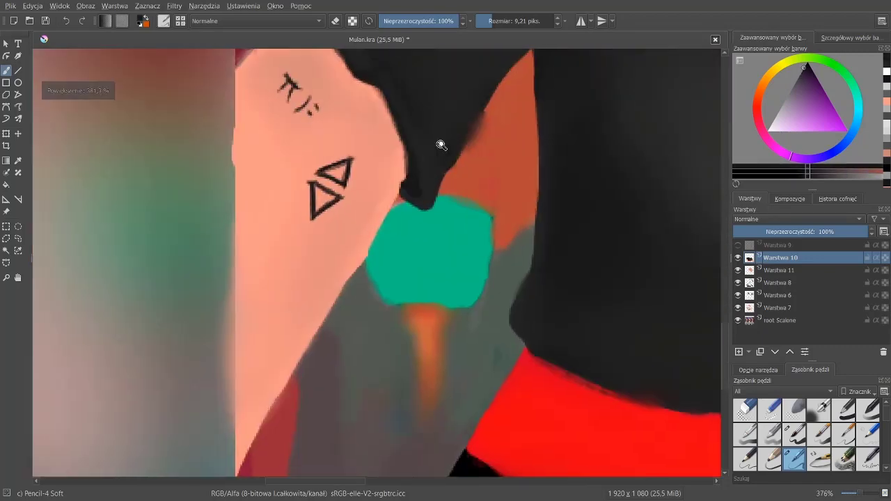
{"action": "scroll", "coordinate": [462, 135], "scroll_direction": "up", "scroll_amount": 1}
{"action": "left_click_drag", "start_coordinate": [408, 253], "coordinate": [491, 441]}
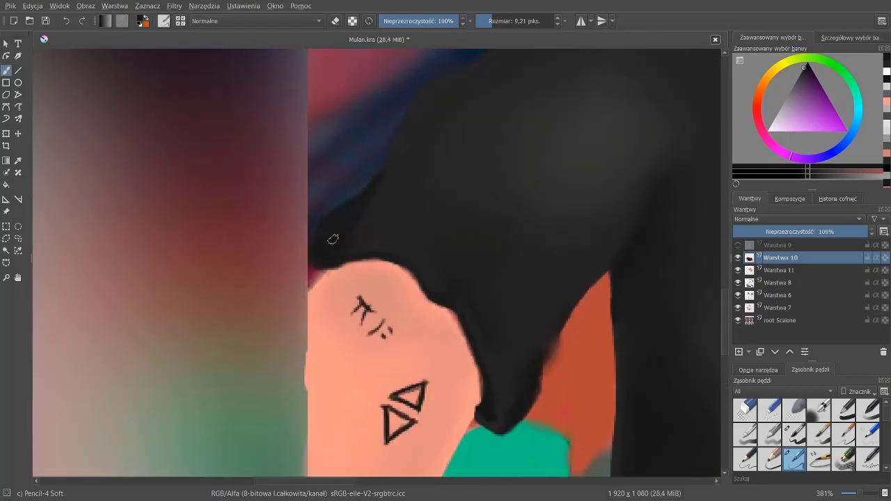
{"action": "scroll", "coordinate": [333, 239], "scroll_direction": "down", "scroll_amount": 5}
{"action": "scroll", "coordinate": [521, 285], "scroll_direction": "up", "scroll_amount": 7}
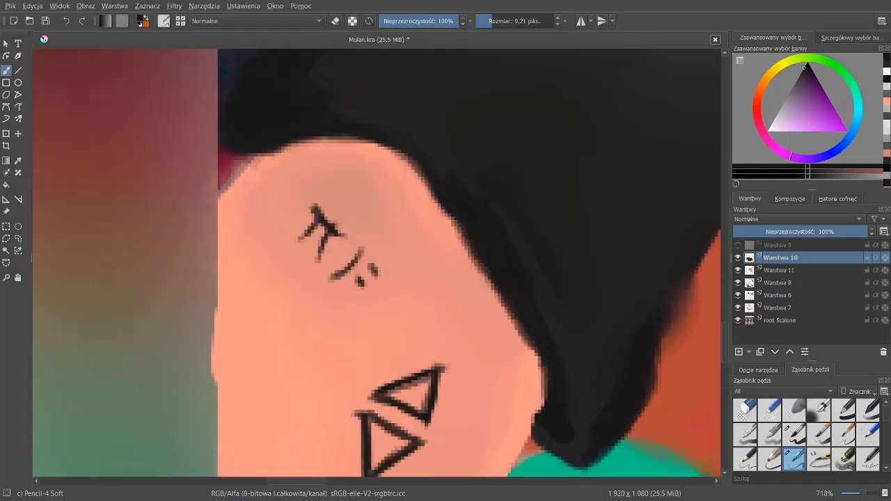
{"action": "scroll", "coordinate": [348, 299], "scroll_direction": "down", "scroll_amount": 3}
Shrink a soft blur brush and sample the peach skin colour
{"action": "key", "text": "/"}
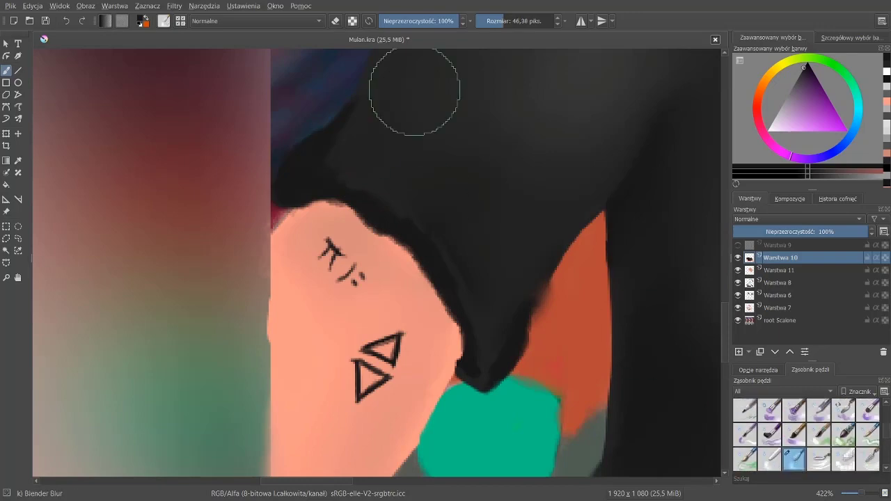
{"action": "key", "text": "bracketleft"}
{"action": "key", "text": "bracketleft"}
{"action": "key", "text": "bracketleft"}
{"action": "scroll", "coordinate": [300, 181], "scroll_direction": "down", "scroll_amount": 5}
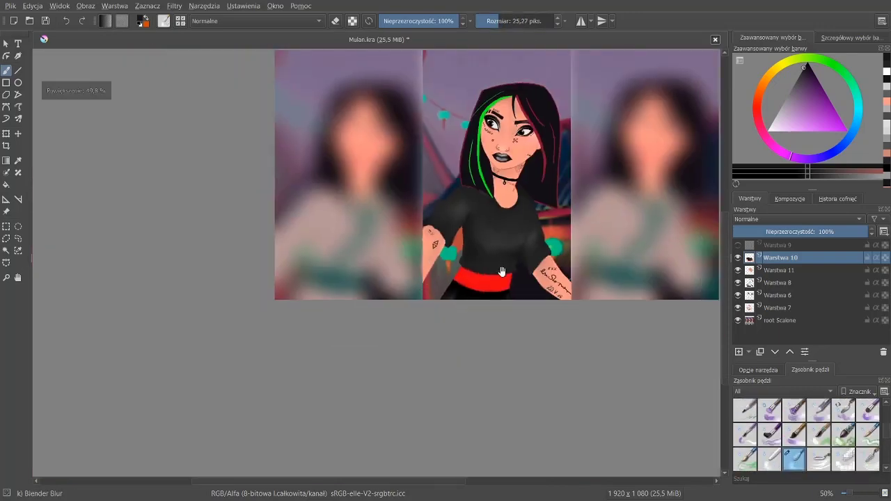
{"action": "scroll", "coordinate": [300, 181], "scroll_direction": "up", "scroll_amount": 3}
{"action": "scroll", "coordinate": [300, 182], "scroll_direction": "down", "scroll_amount": 2}
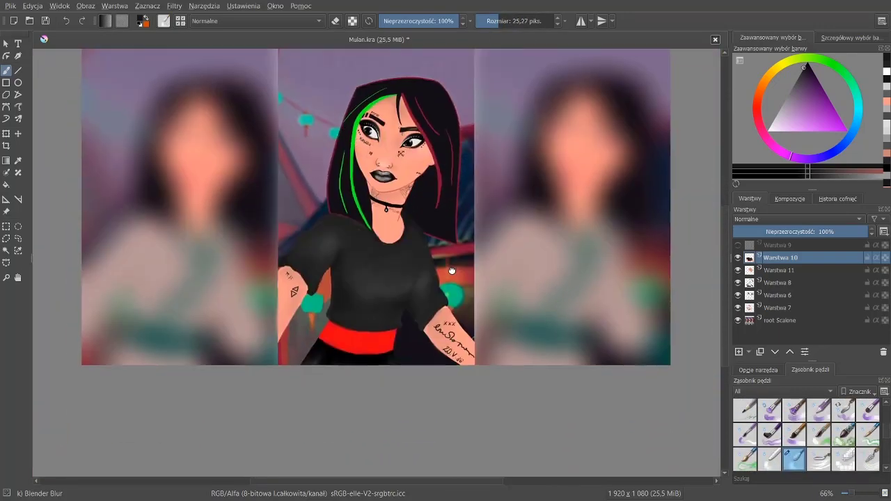
{"action": "scroll", "coordinate": [445, 263], "scroll_direction": "up", "scroll_amount": 5}
{"action": "left_click", "coordinate": [453, 218], "text": "ctrl"}
{"action": "scroll", "coordinate": [887, 424], "scroll_direction": "down", "scroll_amount": 2}
{"action": "scroll", "coordinate": [887, 425], "scroll_direction": "up", "scroll_amount": 2}
Paint the peach V-neck opening below the choker with the 6.40 px inking brush
{"action": "left_click", "coordinate": [793, 433]}
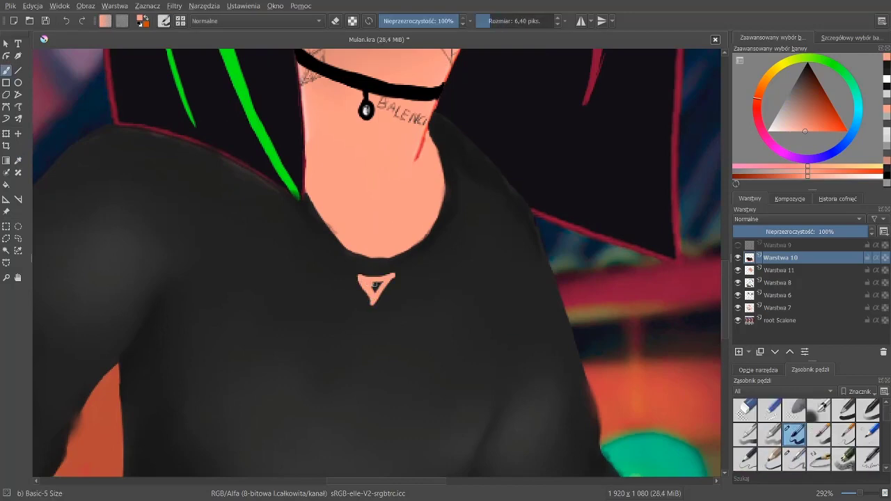
{"action": "scroll", "coordinate": [374, 284], "scroll_direction": "down", "scroll_amount": 4}
{"action": "scroll", "coordinate": [300, 193], "scroll_direction": "up", "scroll_amount": 7}
{"action": "mouse_move", "coordinate": [300, 193]}
{"action": "left_mouse_down"}
{"action": "mouse_move", "coordinate": [410, 198]}
{"action": "mouse_move", "coordinate": [348, 268]}
{"action": "left_mouse_up"}
{"action": "mouse_move", "coordinate": [286, 229]}
{"action": "left_mouse_down"}
{"action": "mouse_move", "coordinate": [337, 333]}
{"action": "mouse_move", "coordinate": [428, 239]}
{"action": "left_mouse_up"}
{"action": "scroll", "coordinate": [428, 239], "scroll_direction": "down", "scroll_amount": 6}
{"action": "scroll", "coordinate": [252, 201], "scroll_direction": "up", "scroll_amount": 4}
{"action": "left_click_drag", "start_coordinate": [207, 237], "coordinate": [249, 206]}
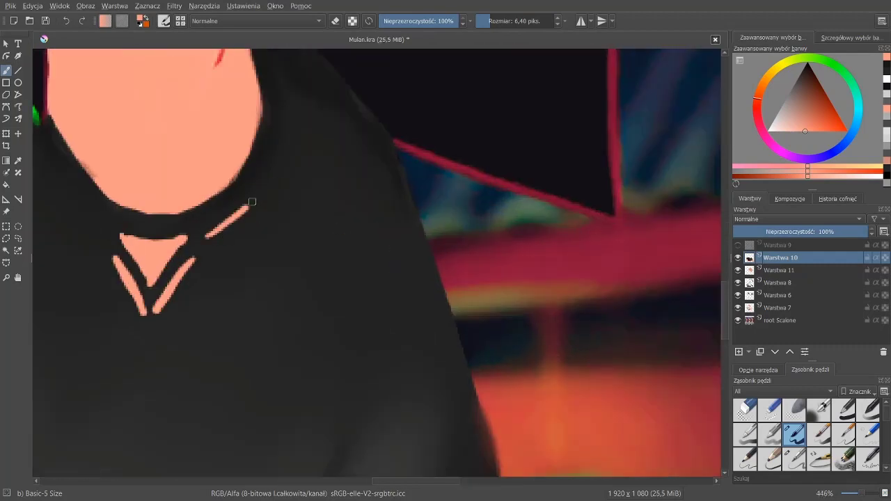
{"action": "scroll", "coordinate": [209, 229], "scroll_direction": "down", "scroll_amount": 6}
{"action": "scroll", "coordinate": [314, 268], "scroll_direction": "down", "scroll_amount": 3}
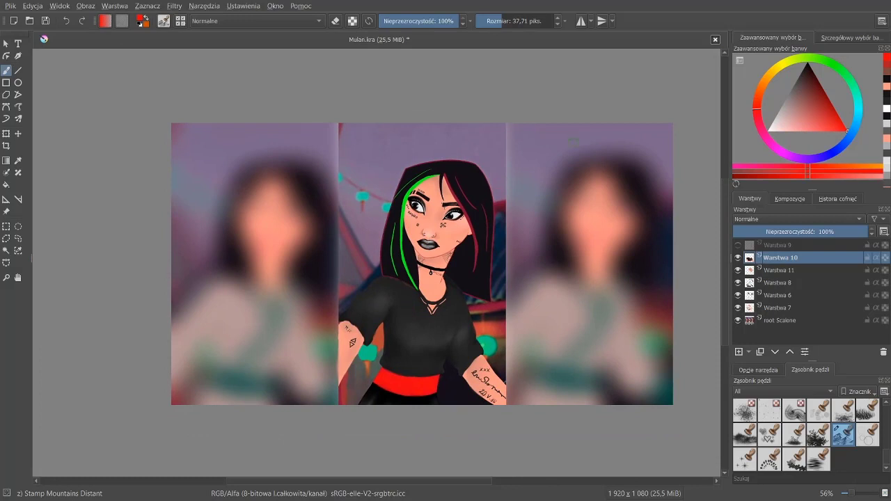
{"action": "scroll", "coordinate": [597, 259], "scroll_direction": "up", "scroll_amount": 3}
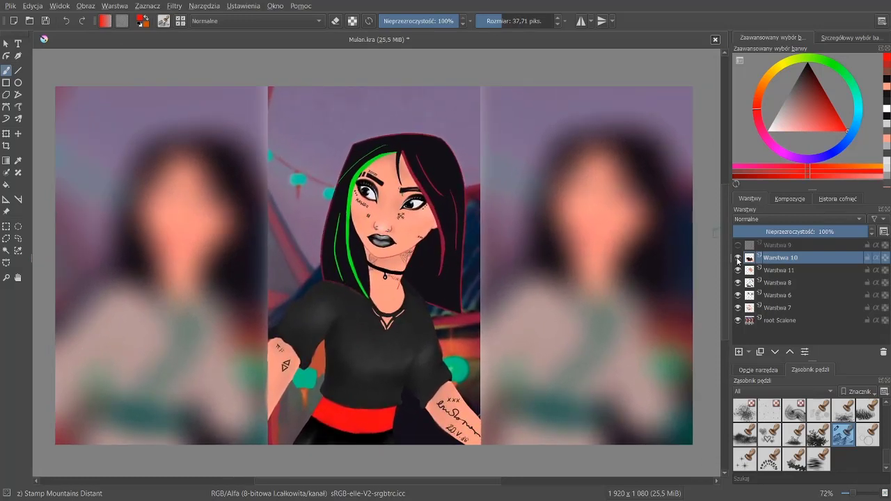
{"action": "left_click_drag", "start_coordinate": [737, 257], "coordinate": [736, 316]}
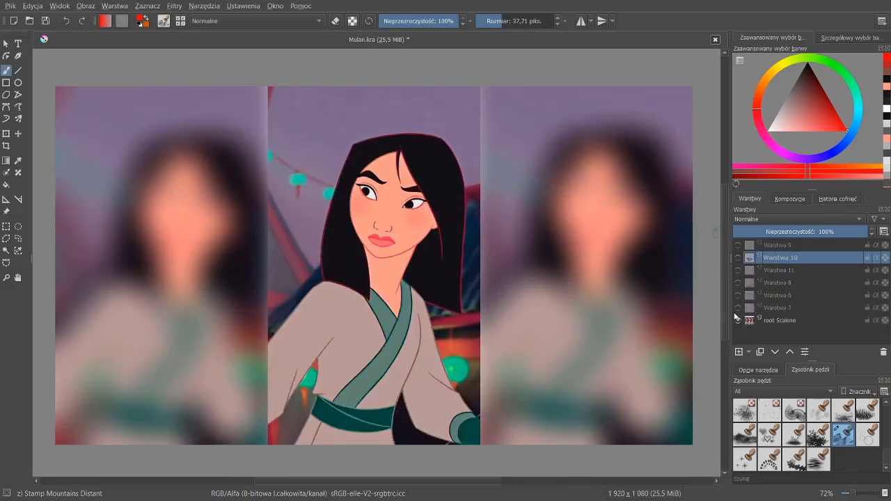
{"action": "left_click", "coordinate": [738, 257]}
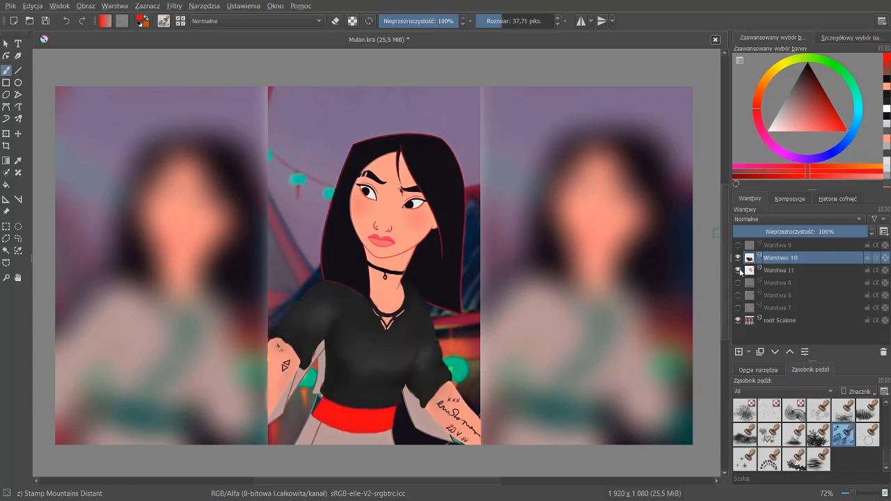
{"action": "left_click", "coordinate": [738, 283]}
{"action": "left_click", "coordinate": [738, 307]}
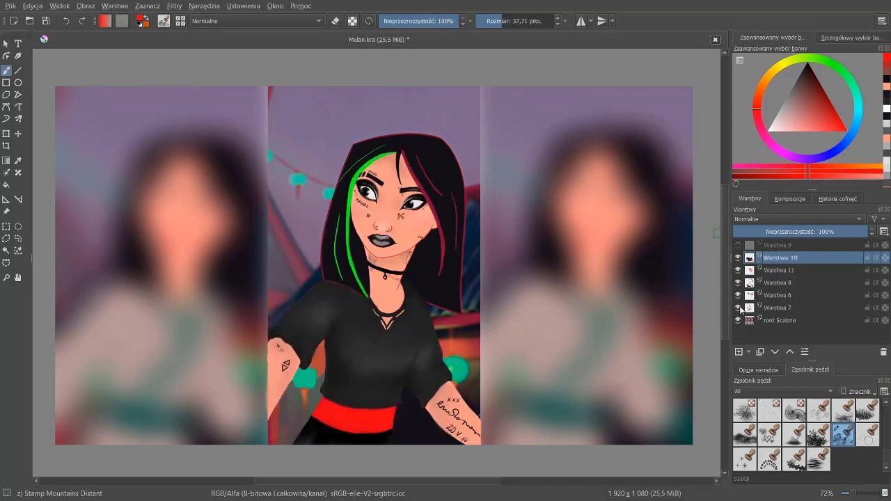